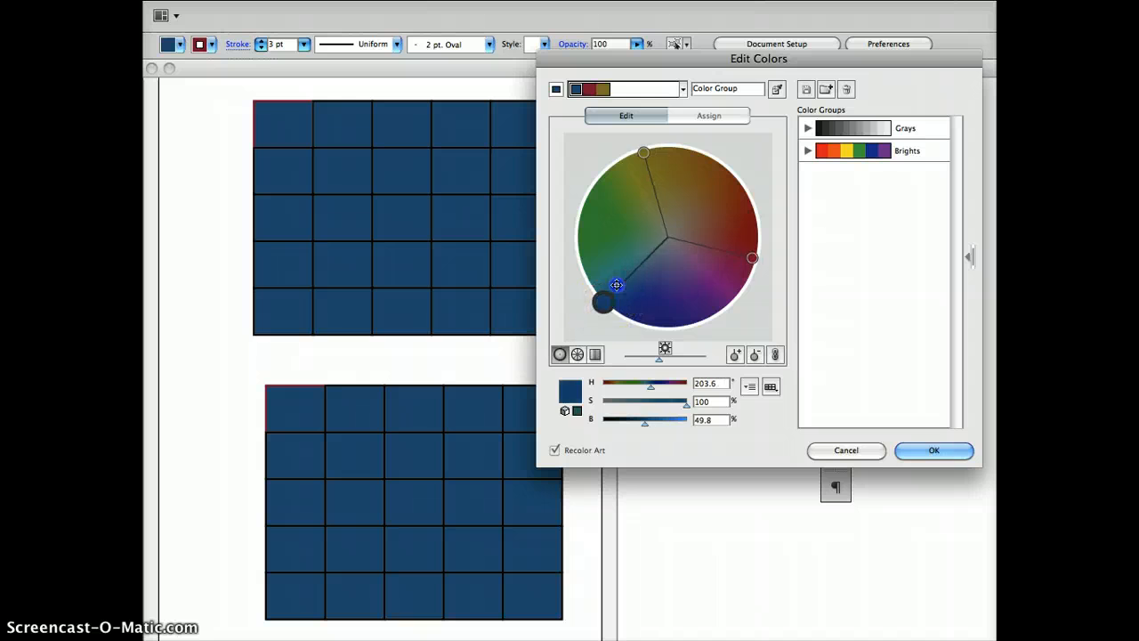
pyautogui.click(683, 88)
pyautogui.click(612, 155)
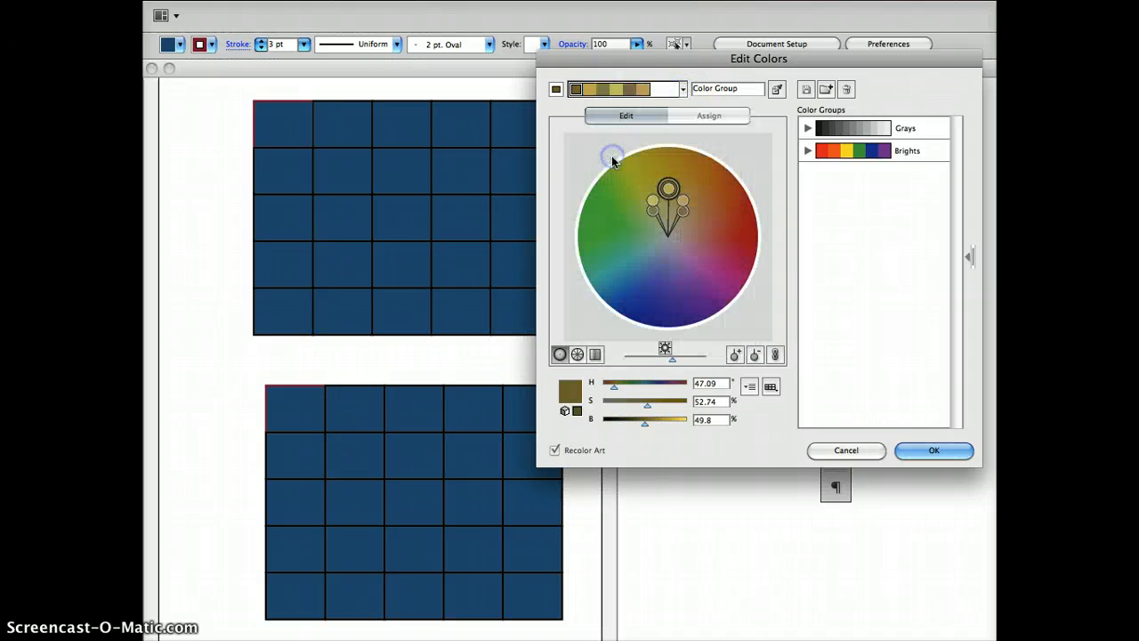
pyautogui.moveTo(669, 189)
pyautogui.mouseDown()
pyautogui.moveTo(720, 199)
pyautogui.moveTo(669, 298)
pyautogui.moveTo(671, 318)
pyautogui.moveTo(676, 280)
pyautogui.moveTo(610, 254)
pyautogui.moveTo(677, 173)
pyautogui.moveTo(681, 208)
pyautogui.mouseUp()
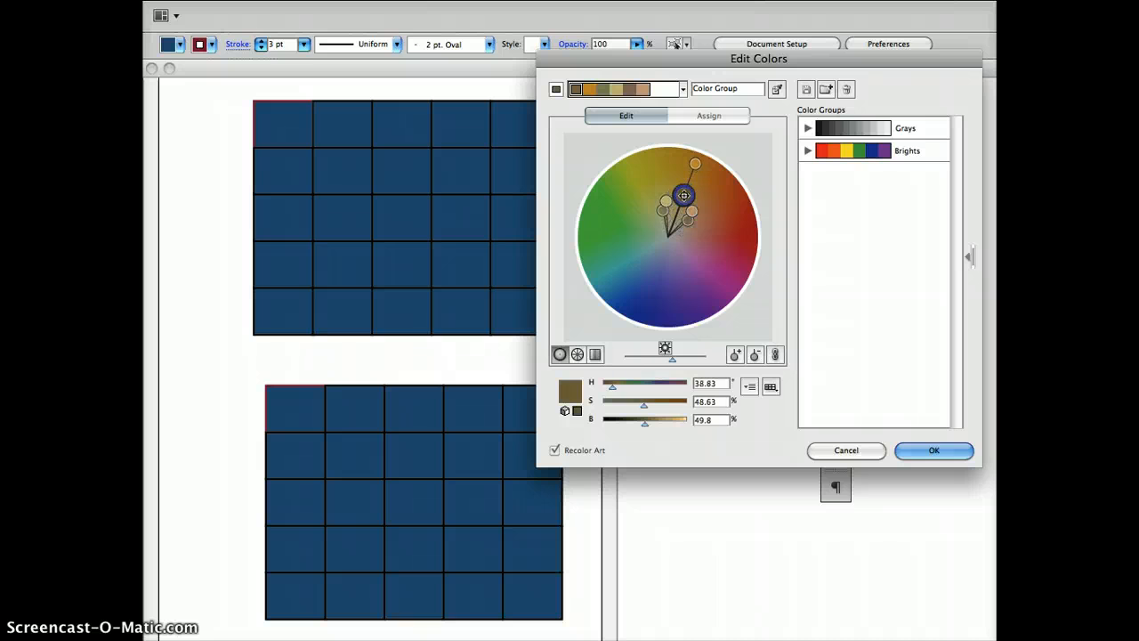
pyautogui.click(858, 450)
pyautogui.click(509, 410)
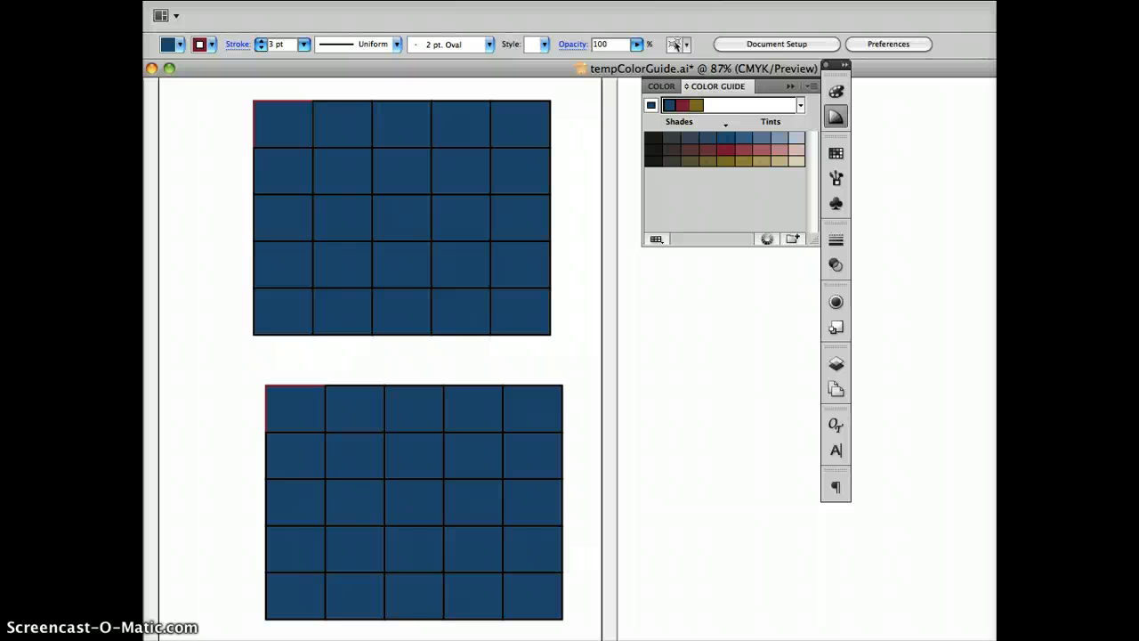
# - Switch to the browser and review the color wheel, warm and cool colors, tints, shades and tones, and the complementary scheme
pyautogui.press('super+Tab')
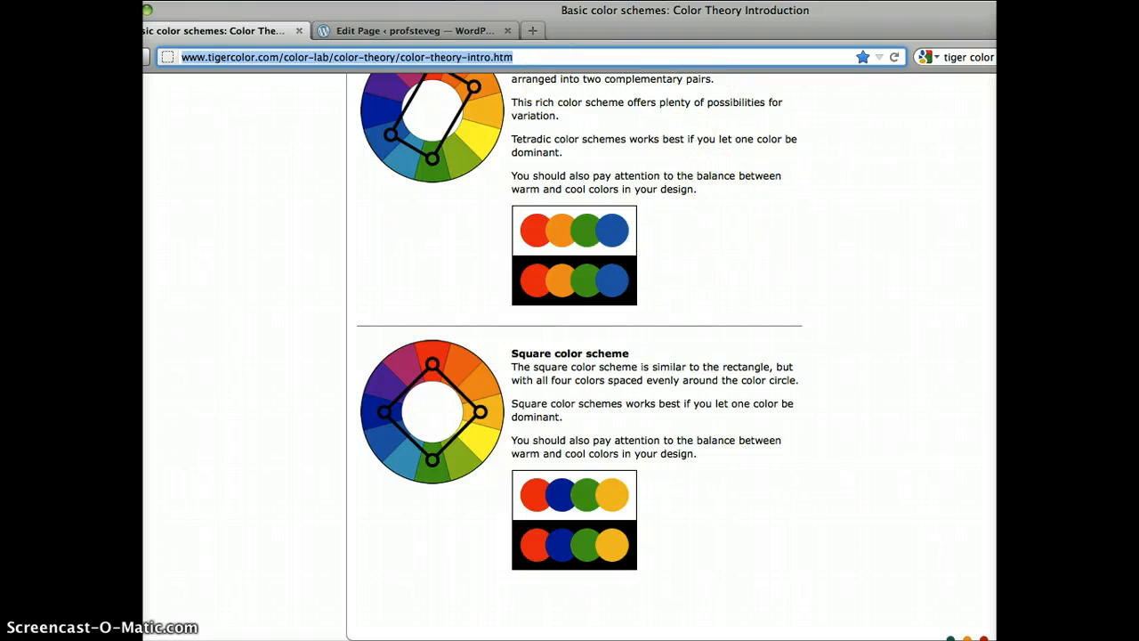
pyautogui.scroll(20, 578, 356)
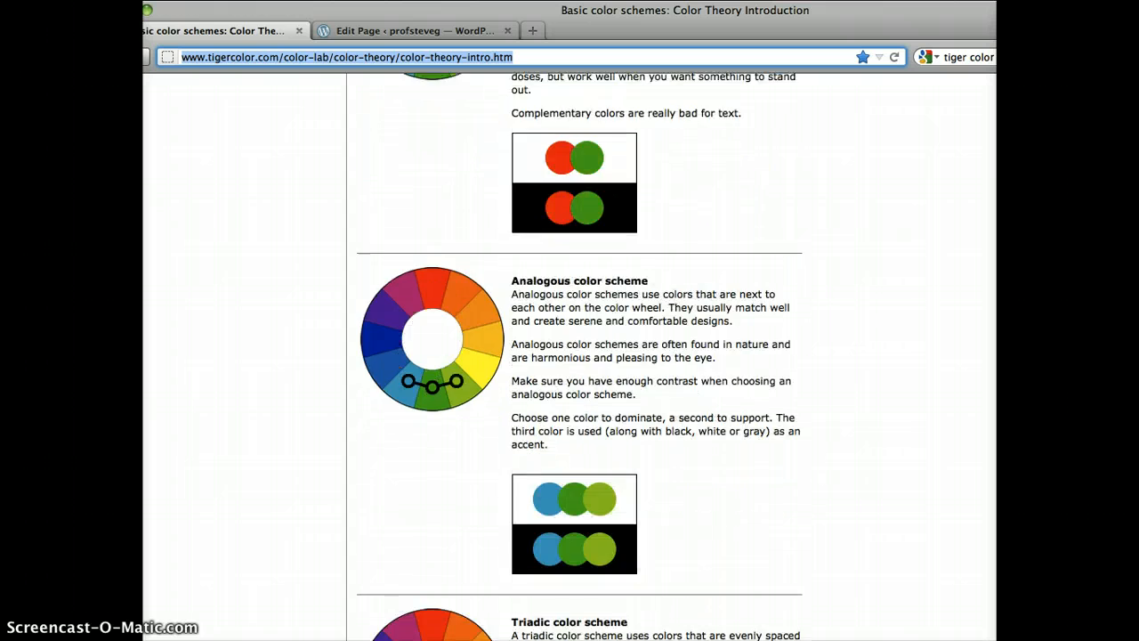
pyautogui.scroll(15, 579, 356)
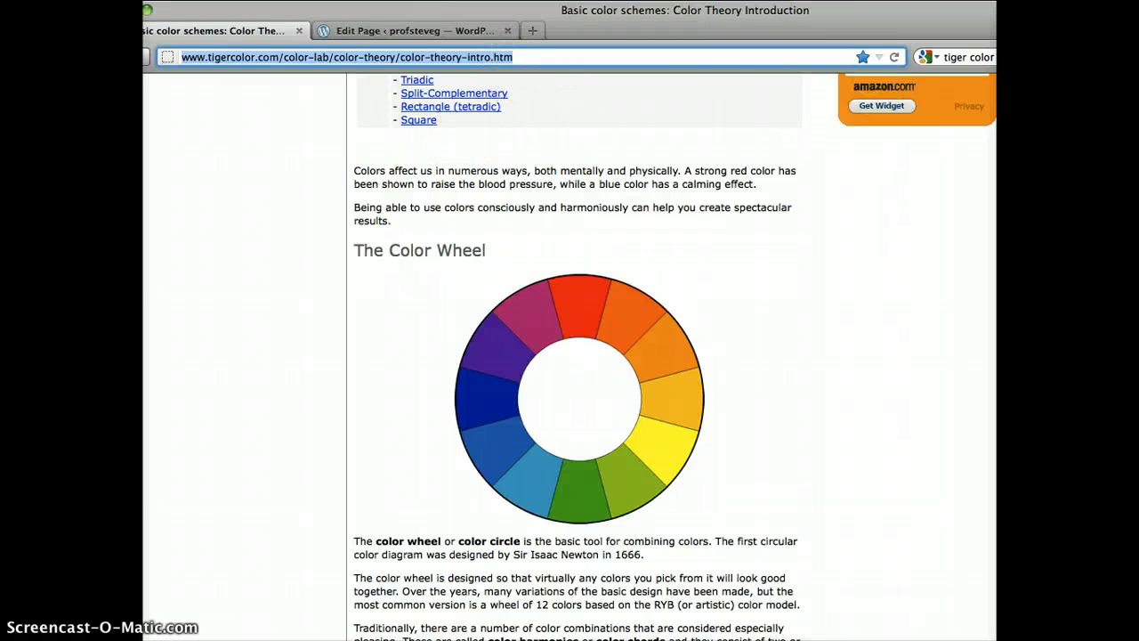
pyautogui.scroll(-15, 578, 356)
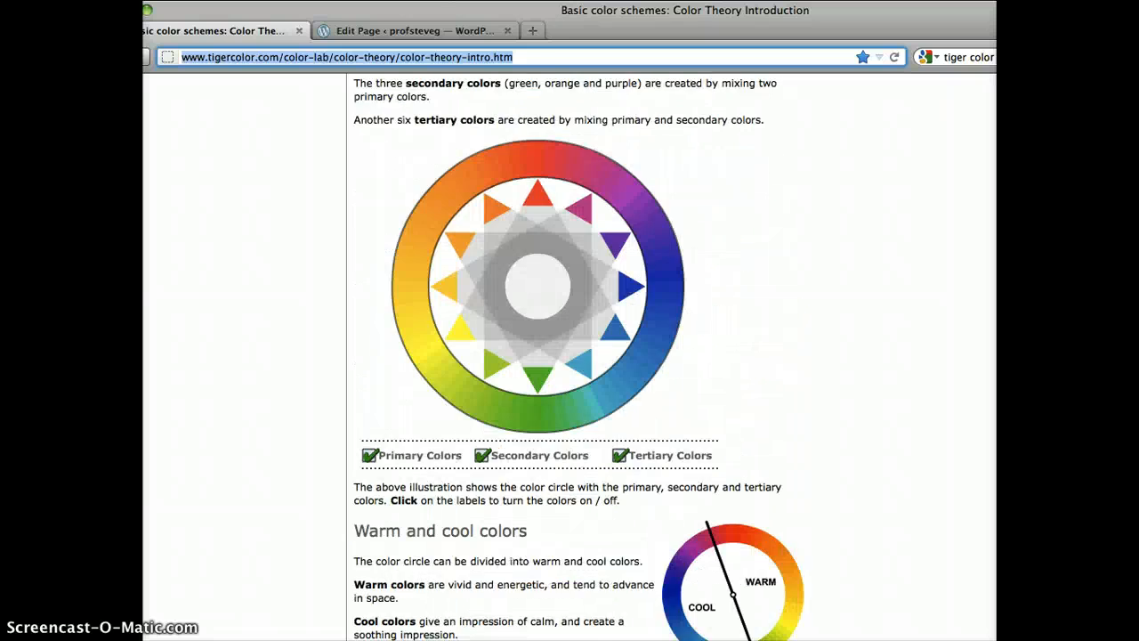
pyautogui.scroll(-8, 579, 356)
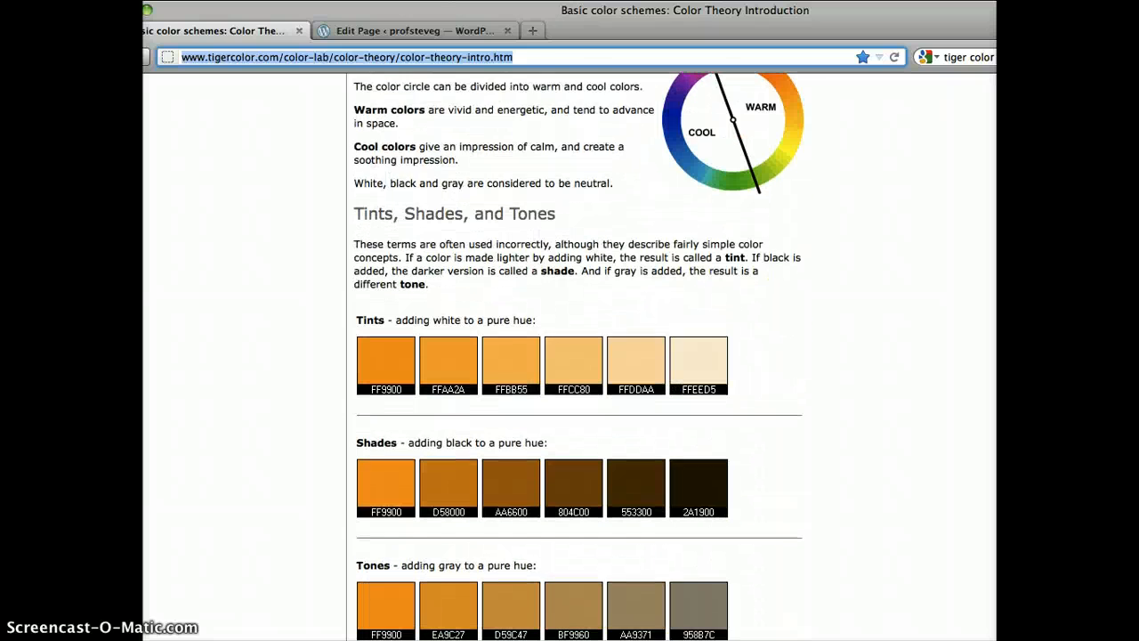
pyautogui.scroll(-11, 578, 356)
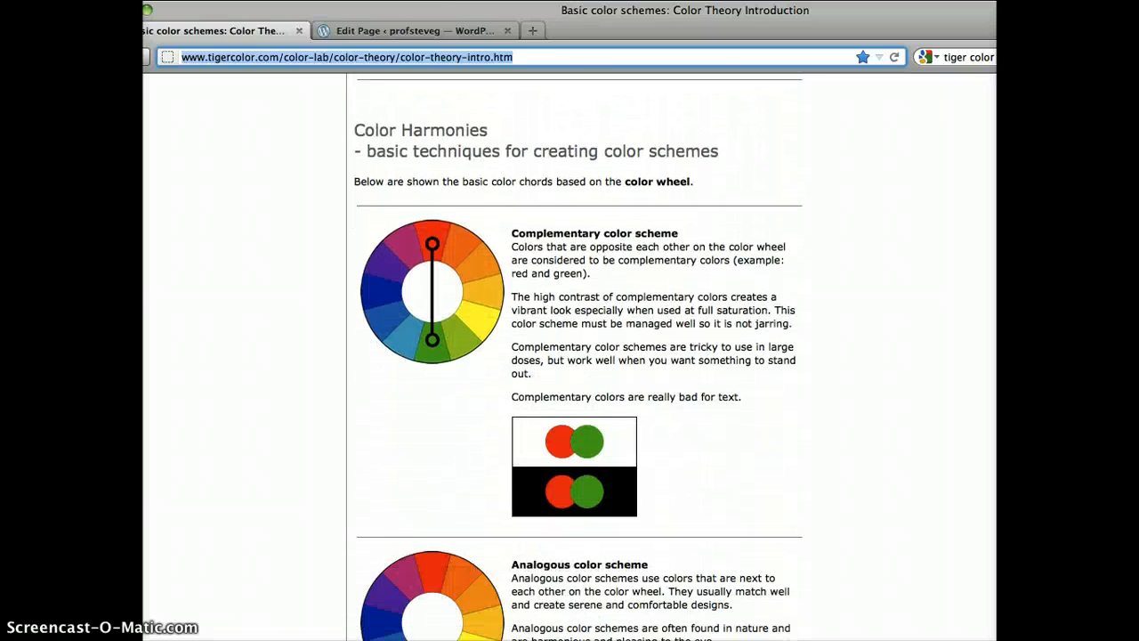
pyautogui.scroll(-4, 579, 356)
pyautogui.scroll(1, 579, 356)
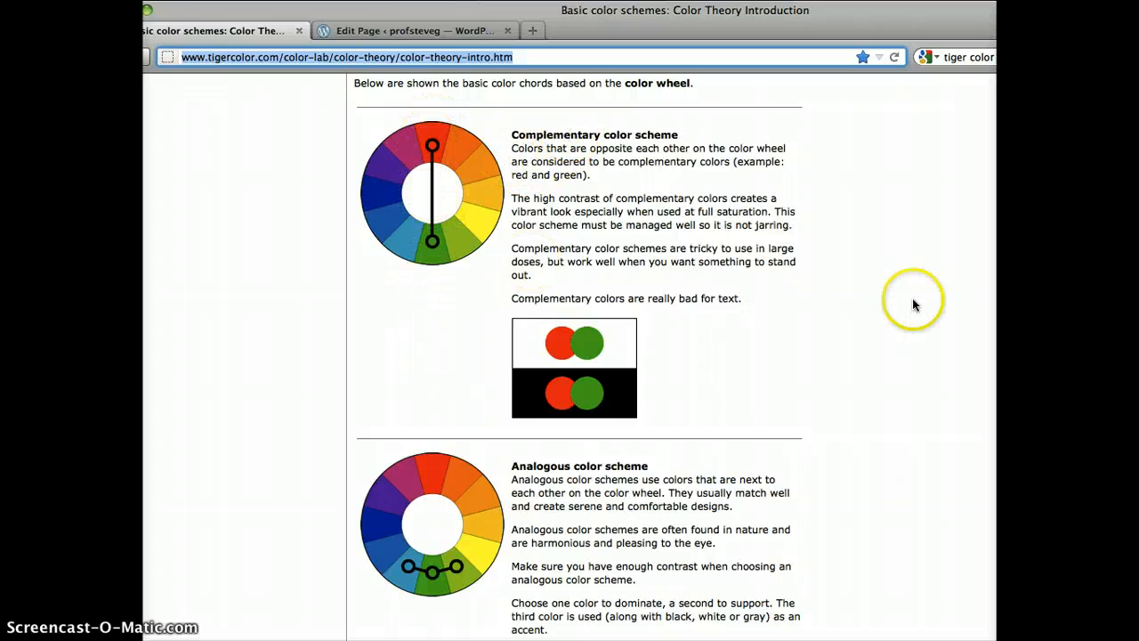
# - Examine the analogous, triadic, split-complementary, rectangle and square color schemes on the color theory page
pyautogui.scroll(-5, 579, 356)
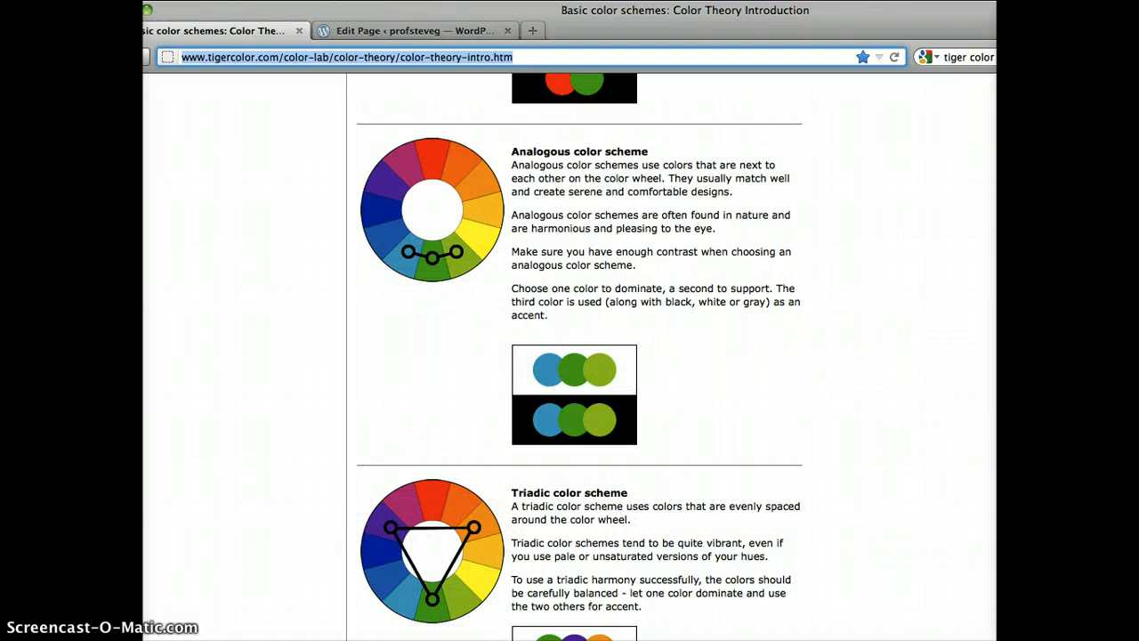
pyautogui.scroll(-10, 579, 356)
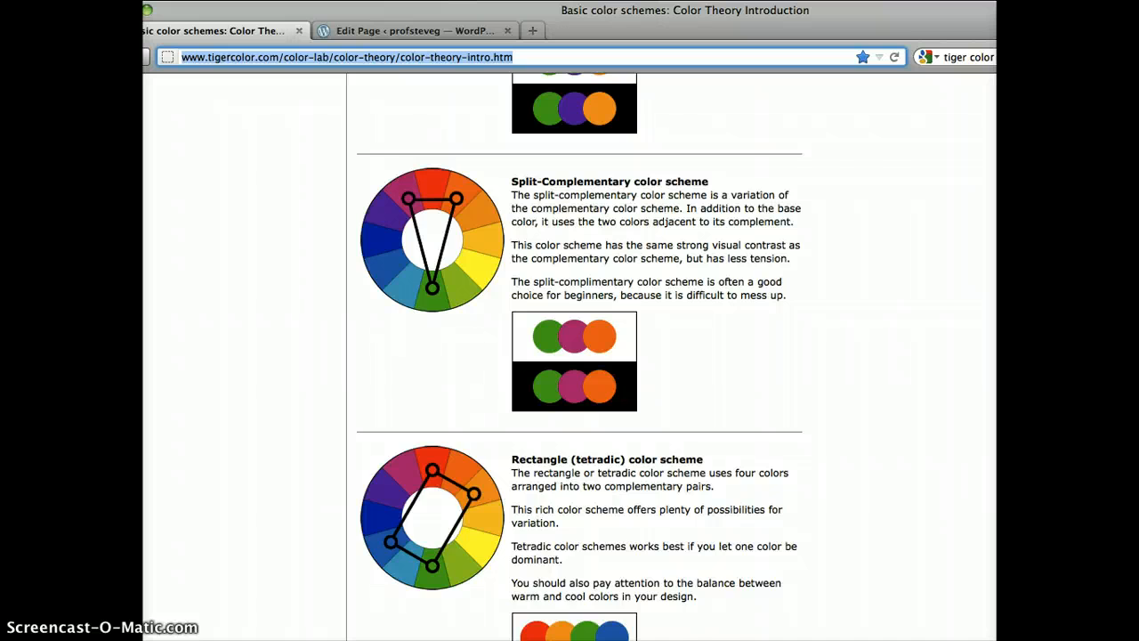
pyautogui.scroll(-5, 610, 255)
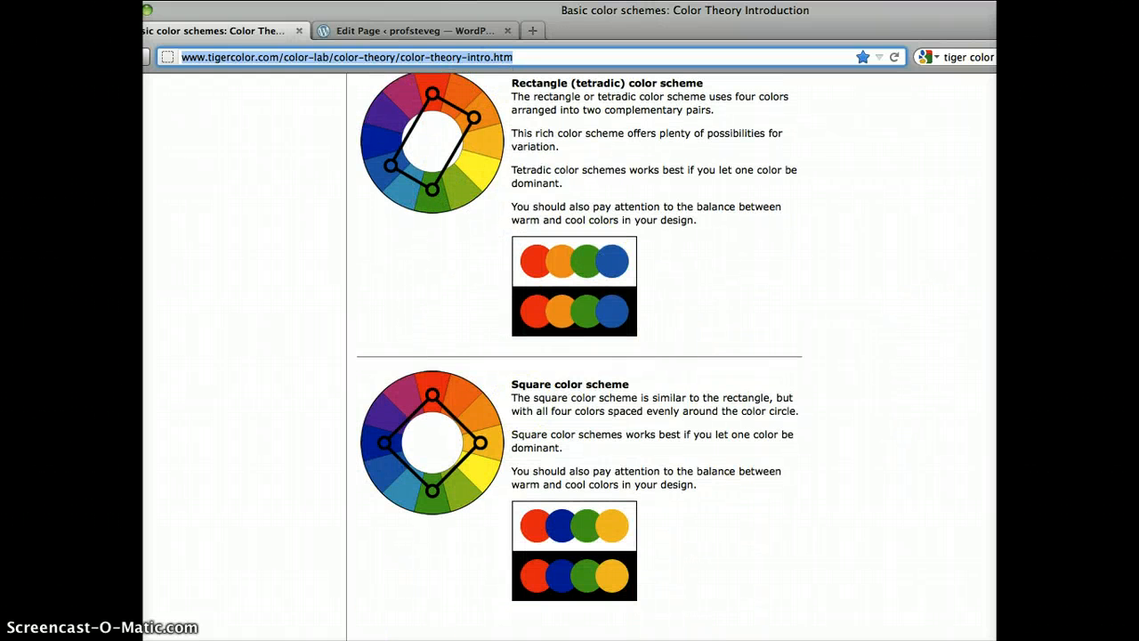
pyautogui.scroll(2, 579, 356)
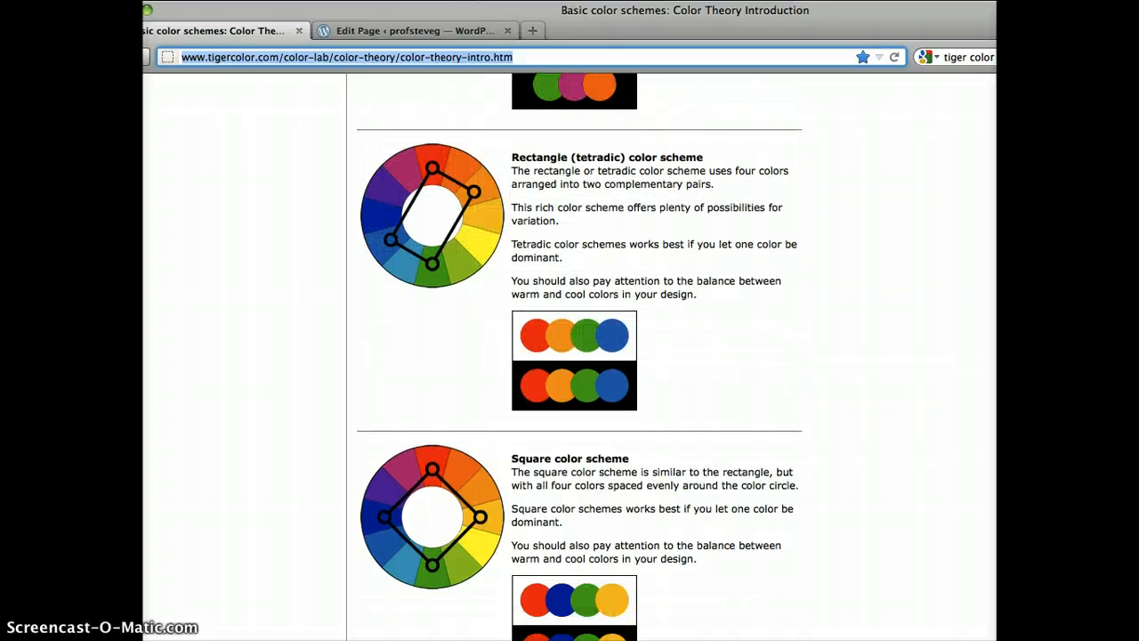
pyautogui.scroll(-3, 579, 356)
pyautogui.scroll(3, 580, 356)
pyautogui.scroll(-1, 579, 356)
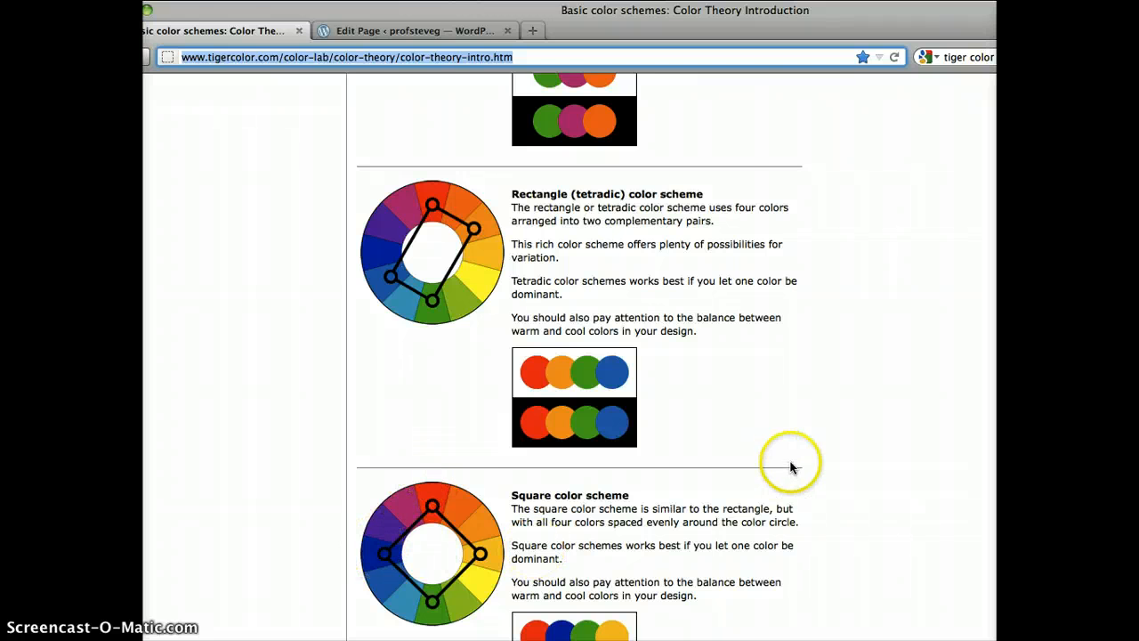
pyautogui.scroll(-3, 579, 356)
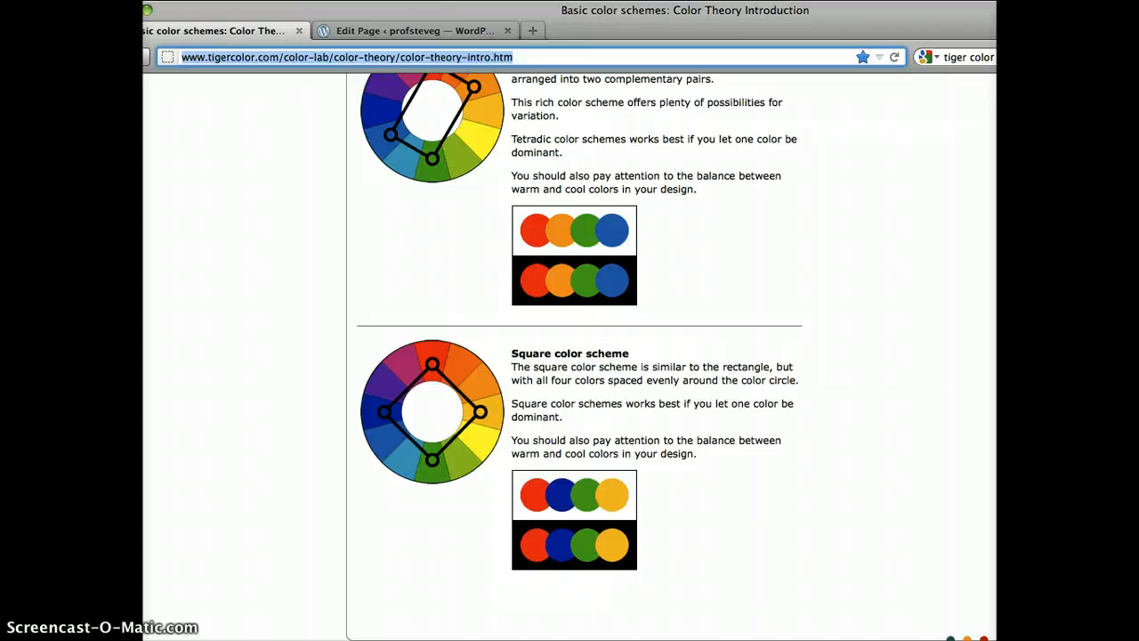
# - Switch back to Illustrator, inspect the first square of the upper grid by selecting it, and clear the selection
pyautogui.press('super+Tab')
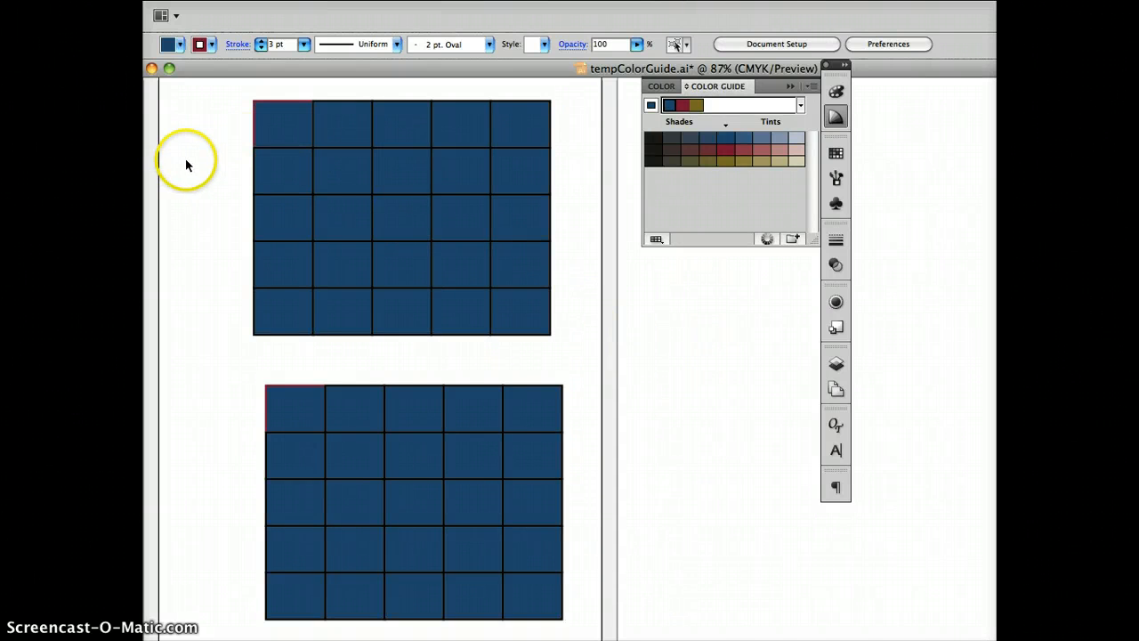
pyautogui.click(285, 127)
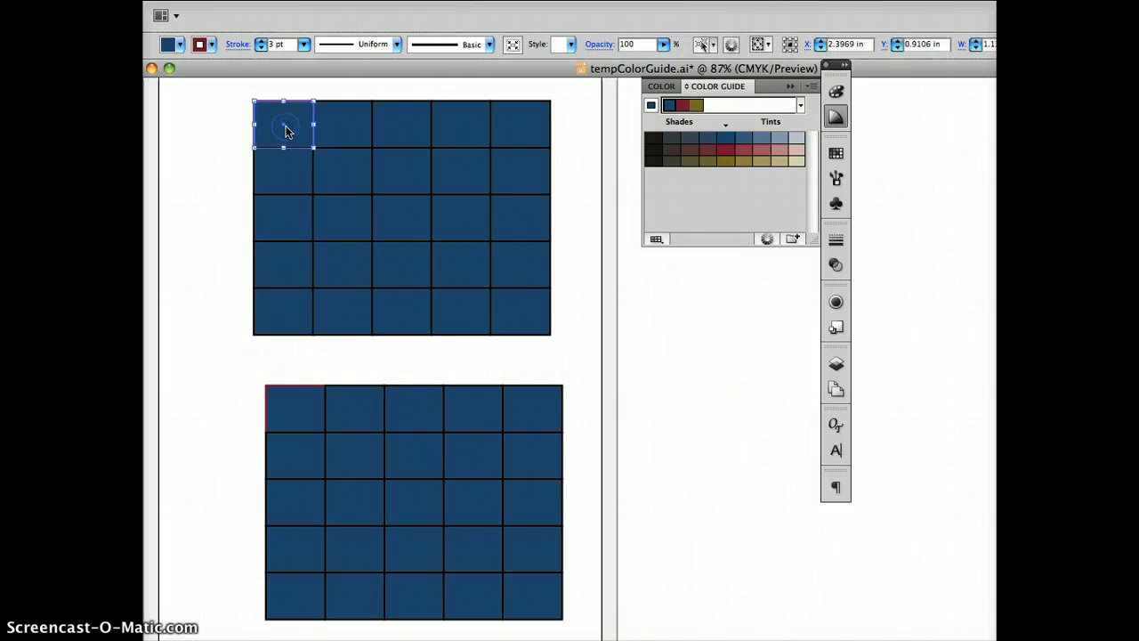
pyautogui.click(285, 129)
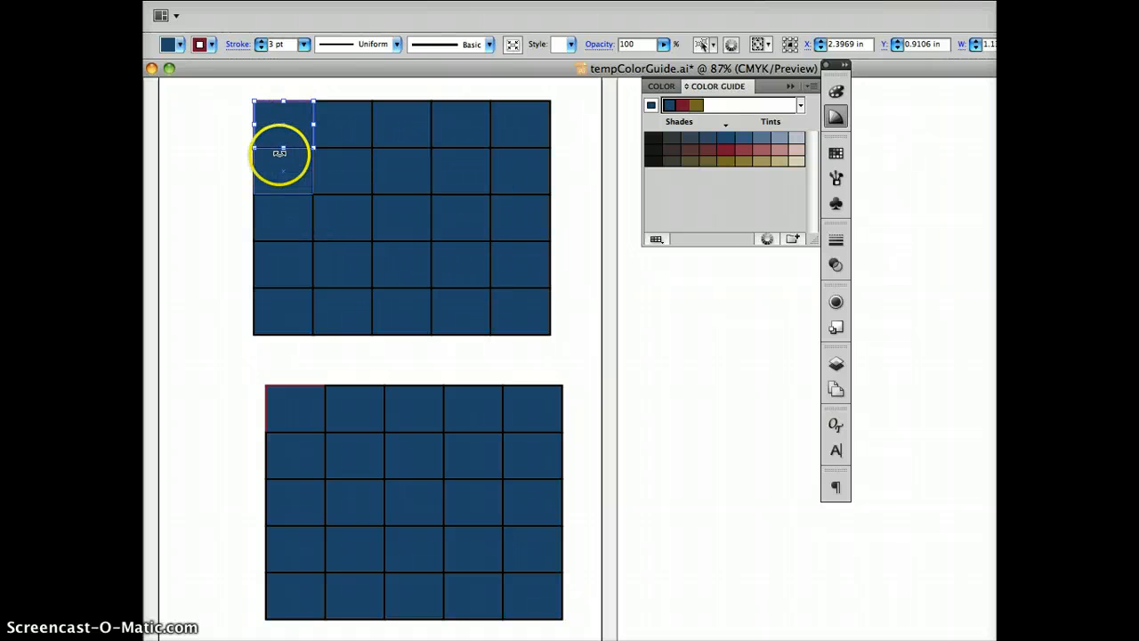
pyautogui.click(222, 162)
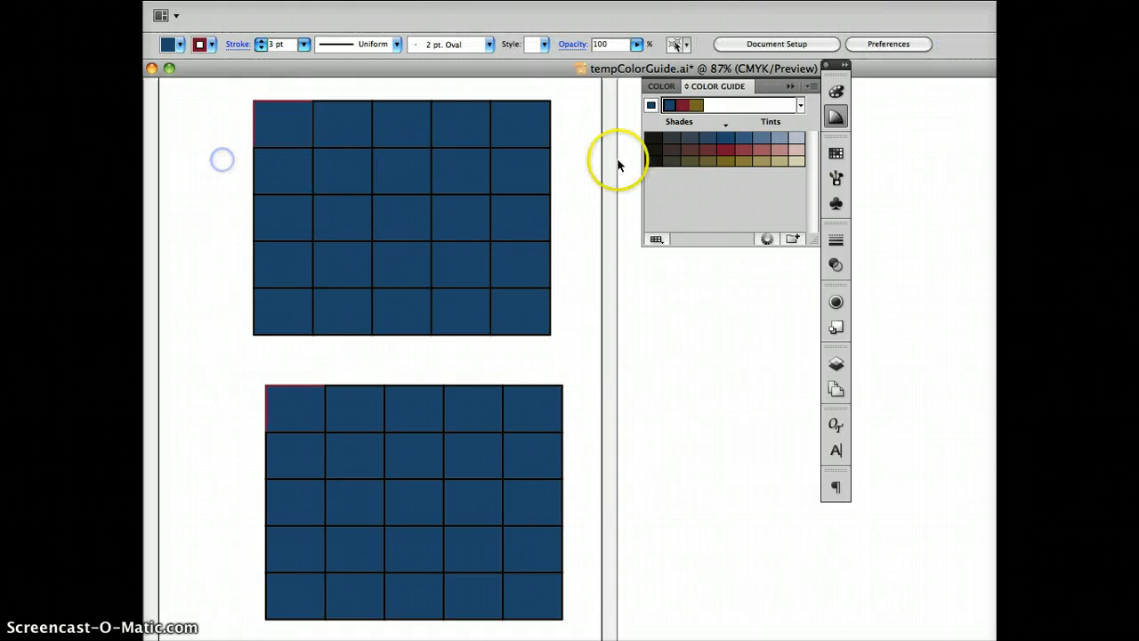
# - Collapse the Color Guide and bring it back by way of the Color panel
pyautogui.click(792, 89)
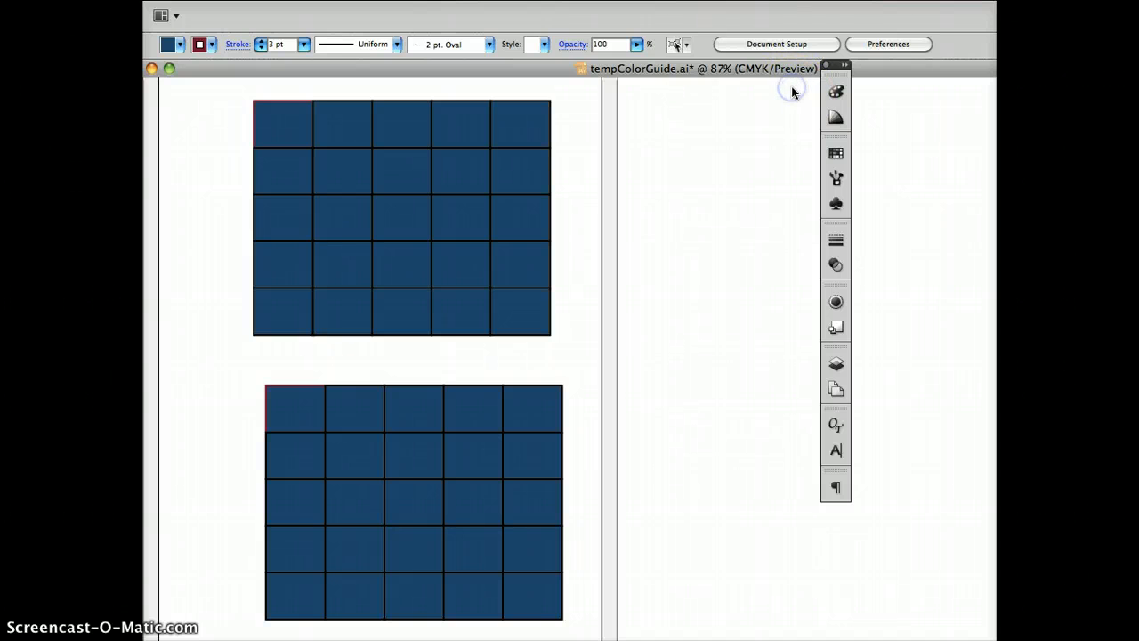
pyautogui.click(837, 93)
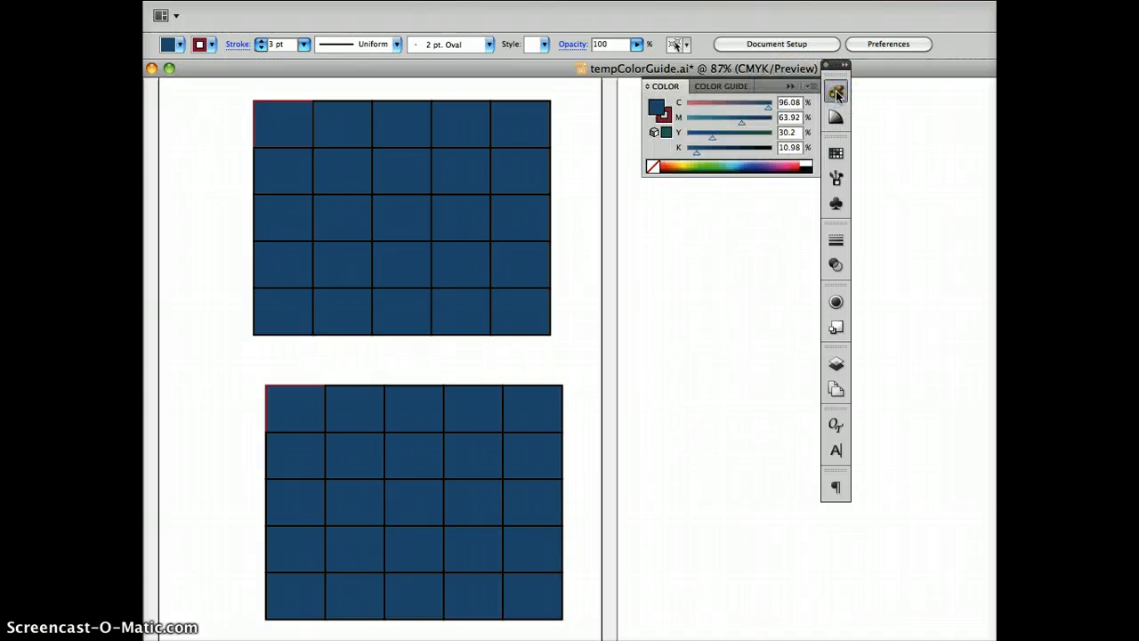
pyautogui.click(707, 86)
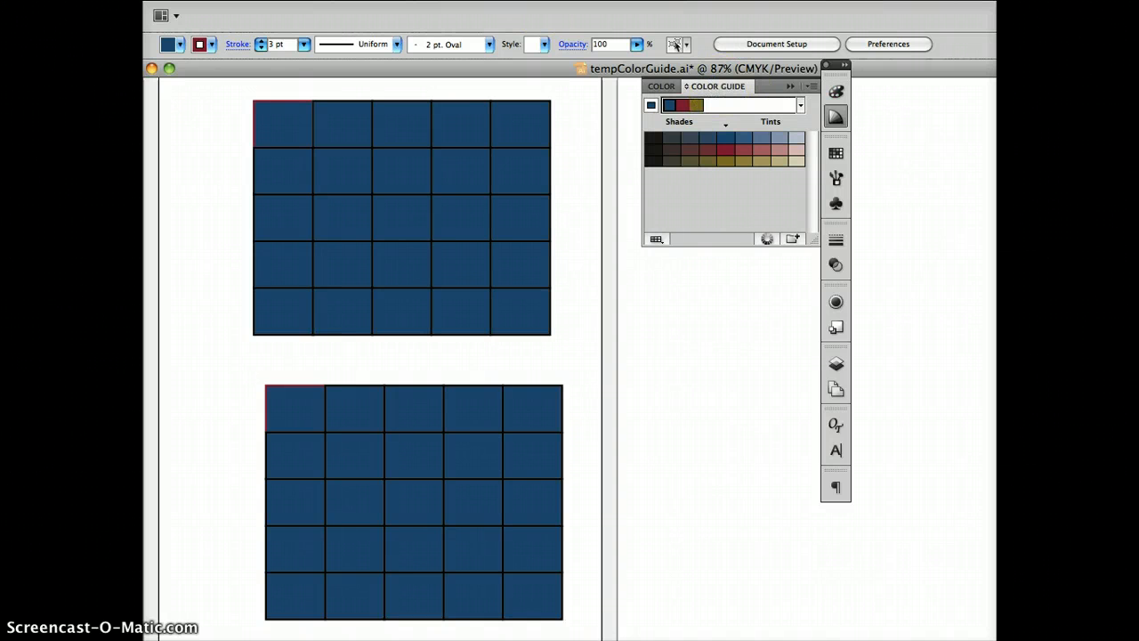
pyautogui.click(512, 1)
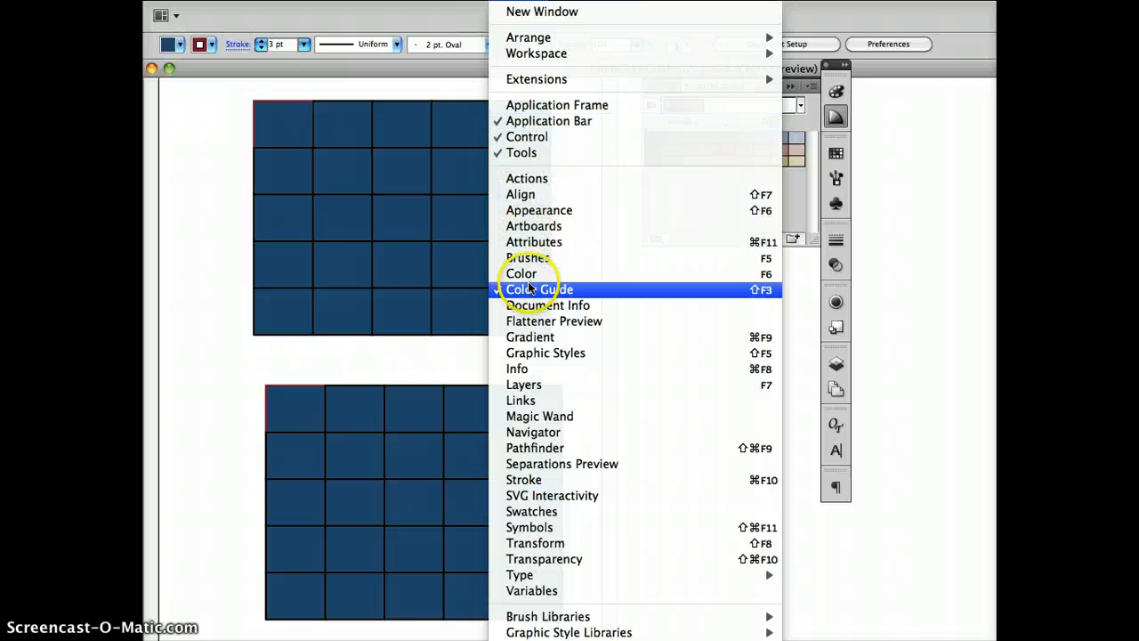
pyautogui.click(896, 358)
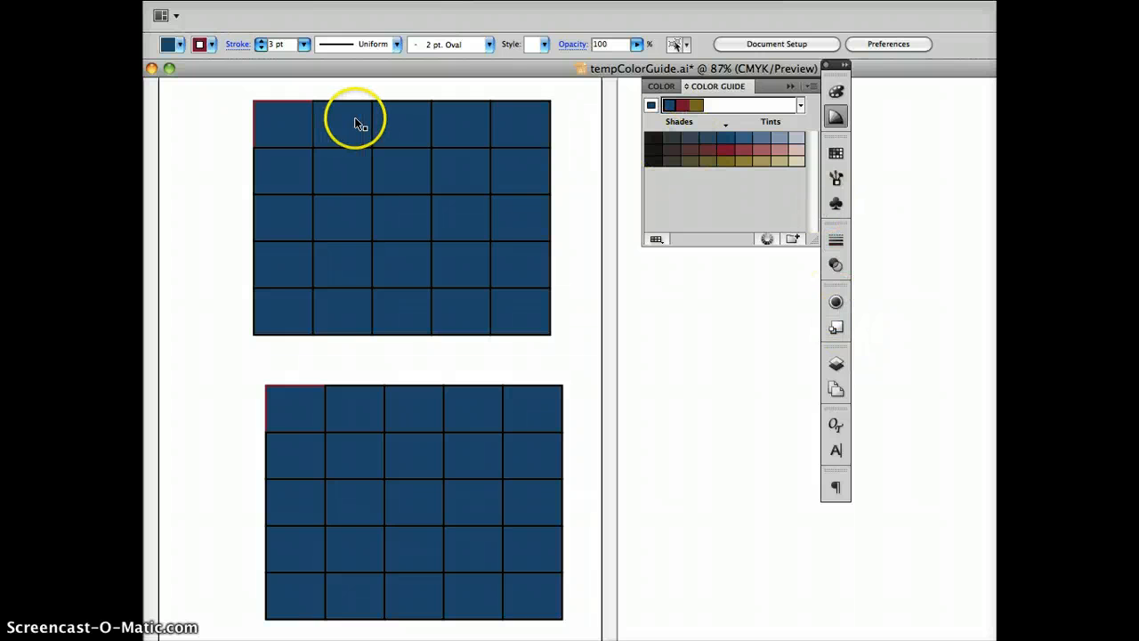
# - Select the lower grid's first square and show the Color Guide harmony based on its red stroke
pyautogui.click(285, 124)
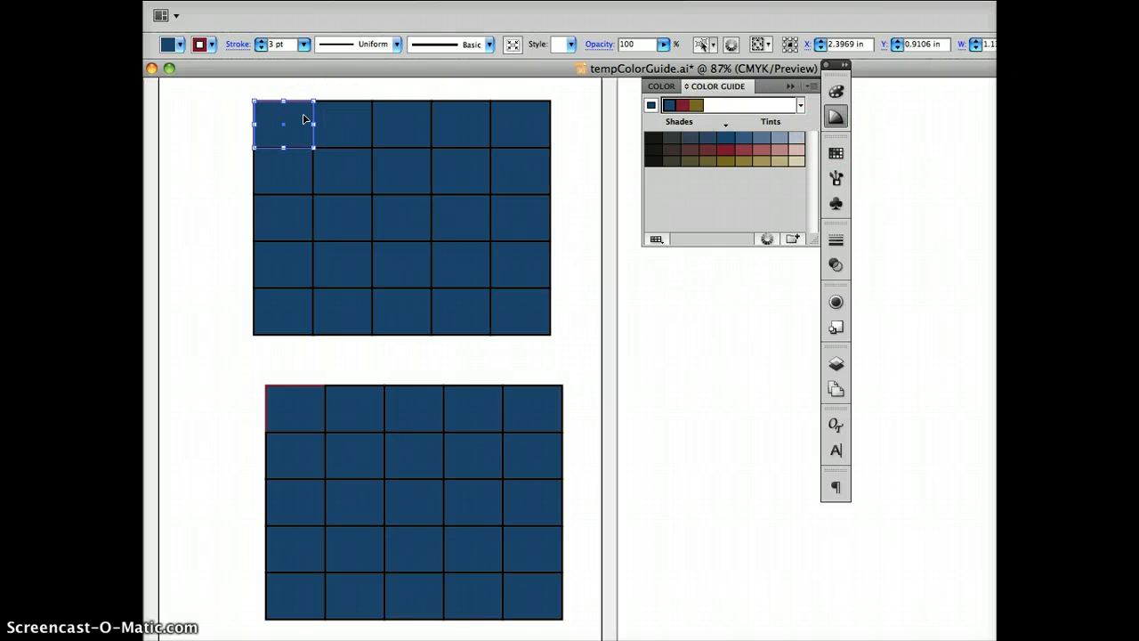
pyautogui.click(210, 393)
pyautogui.moveTo(222, 369); pyautogui.dragTo(299, 405)
pyautogui.press('x')
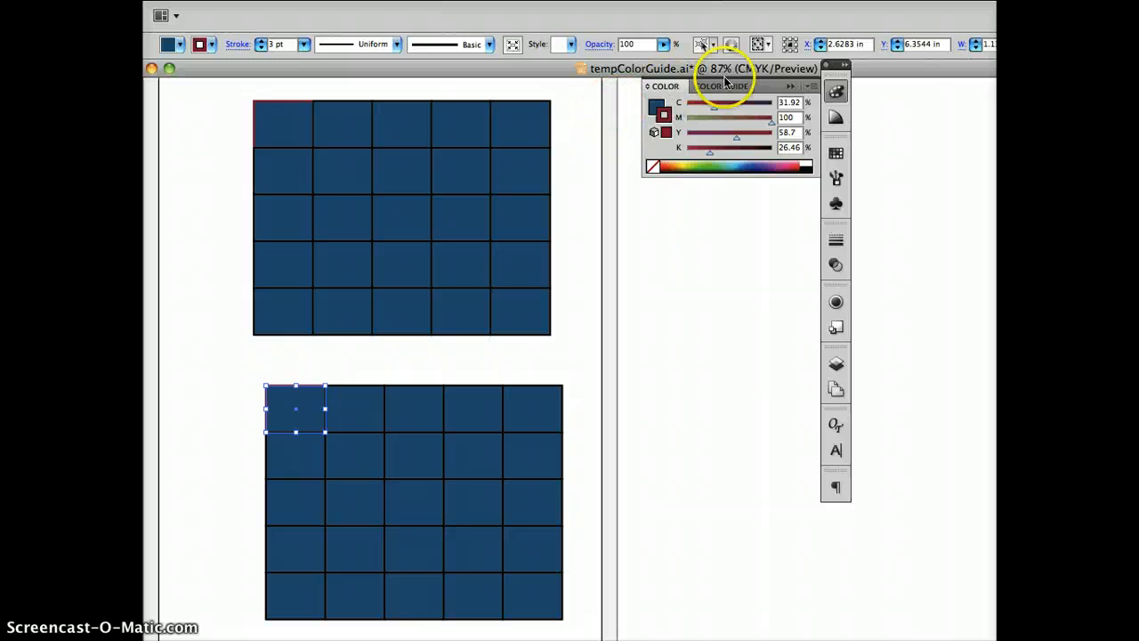
pyautogui.click(725, 85)
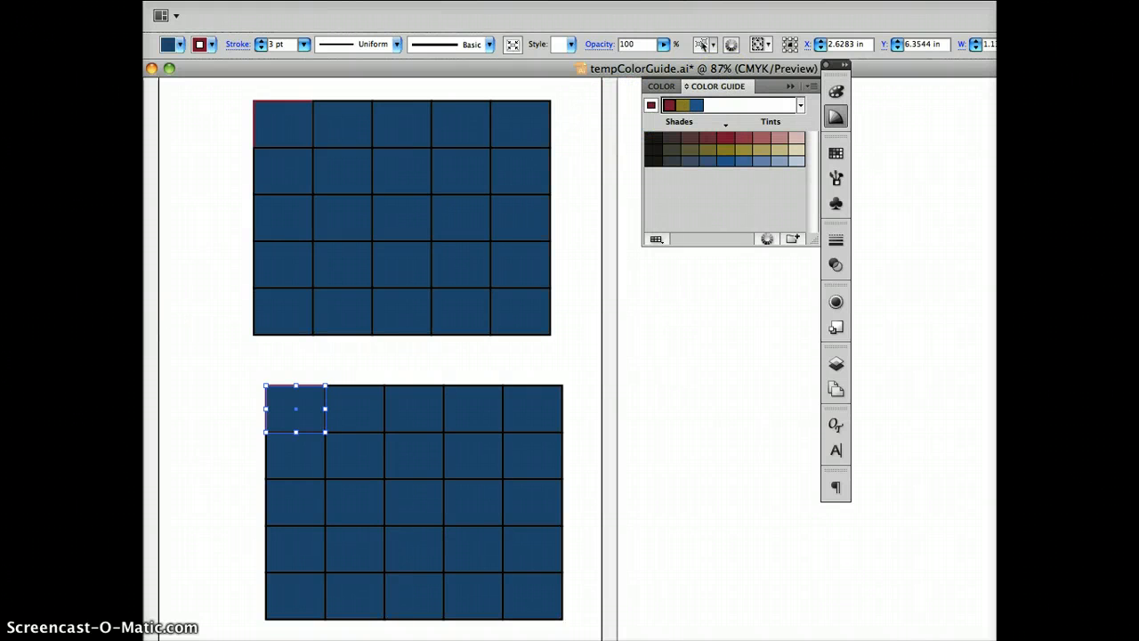
# - Select the first square in the upper grid's last row and set its blue fill as the Color Guide base color
pyautogui.click(285, 319)
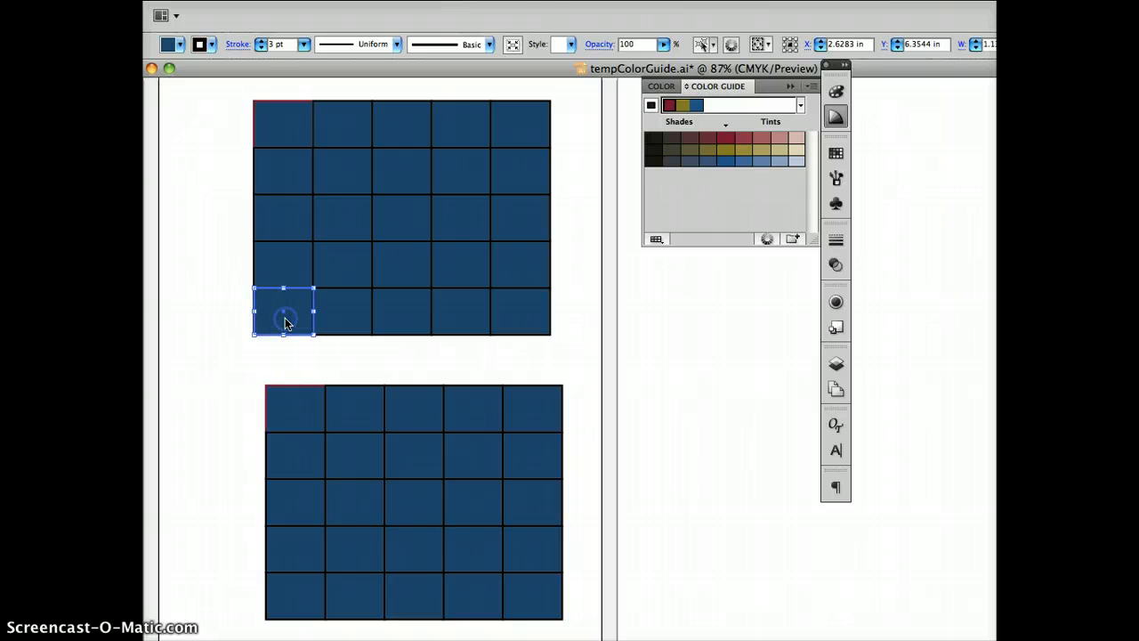
pyautogui.press('F6')
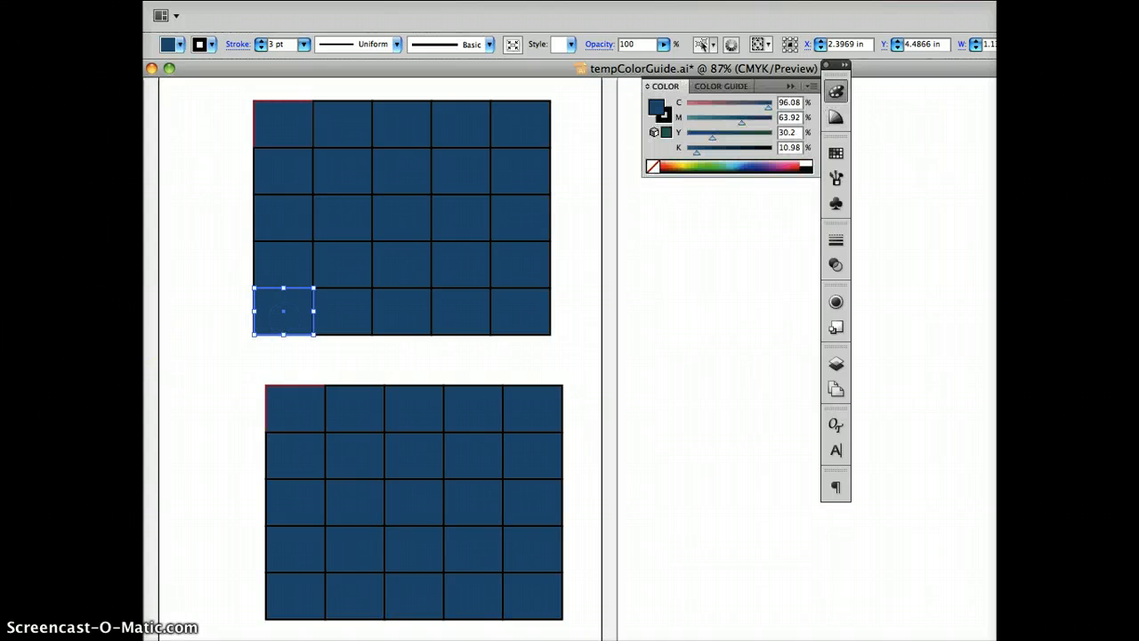
pyautogui.click(719, 86)
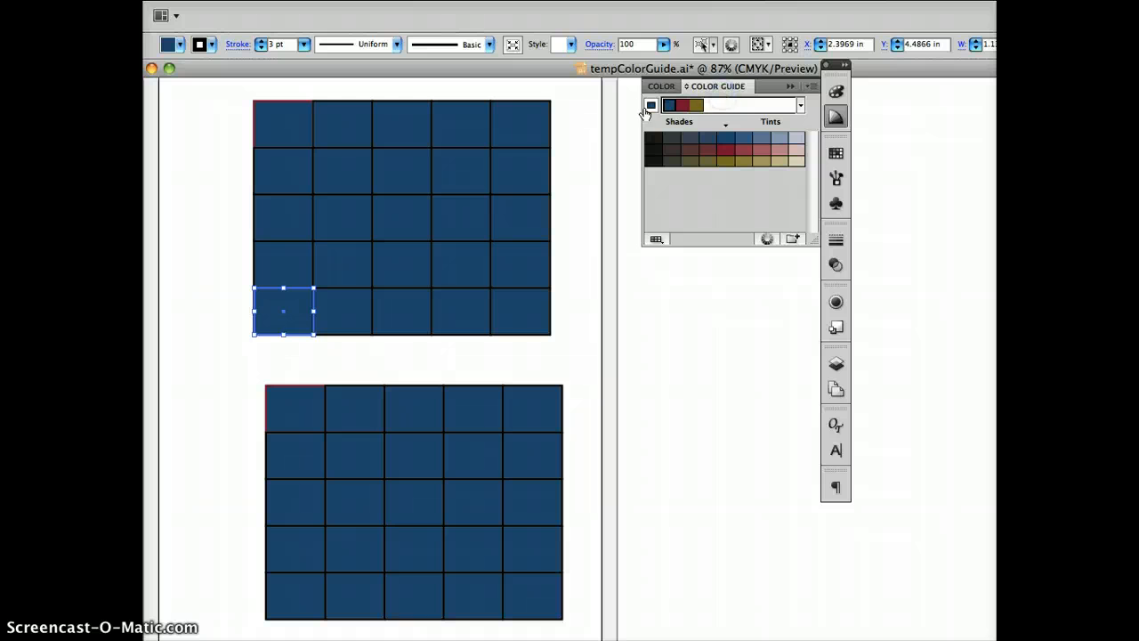
pyautogui.click(652, 108)
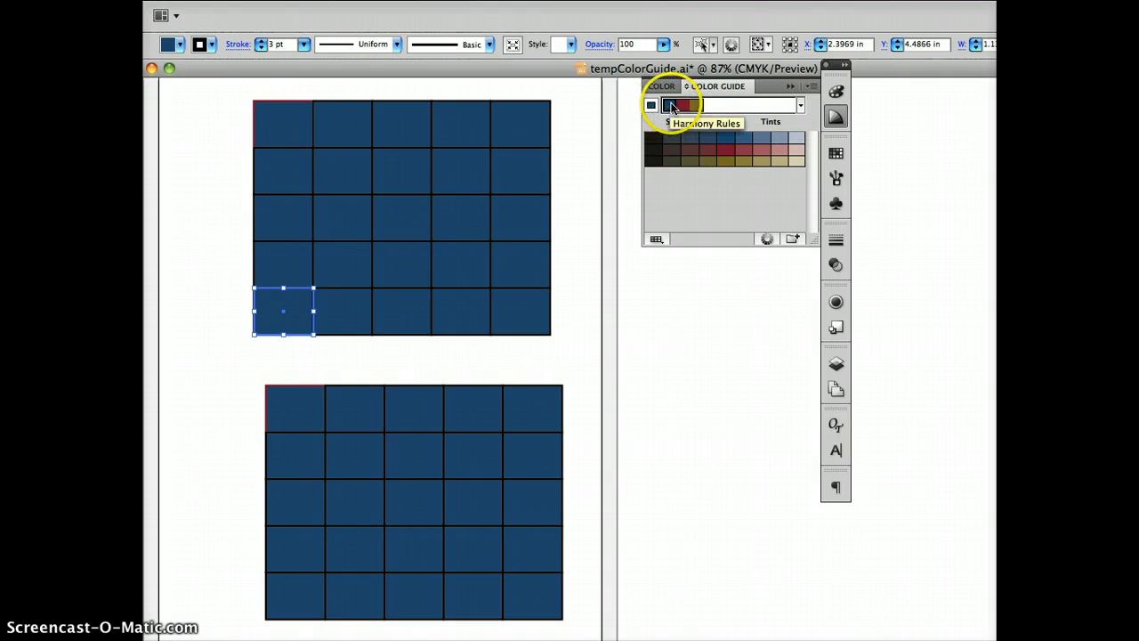
# - Browse the harmony rules for the blue base color and choose Triad
pyautogui.click(800, 106)
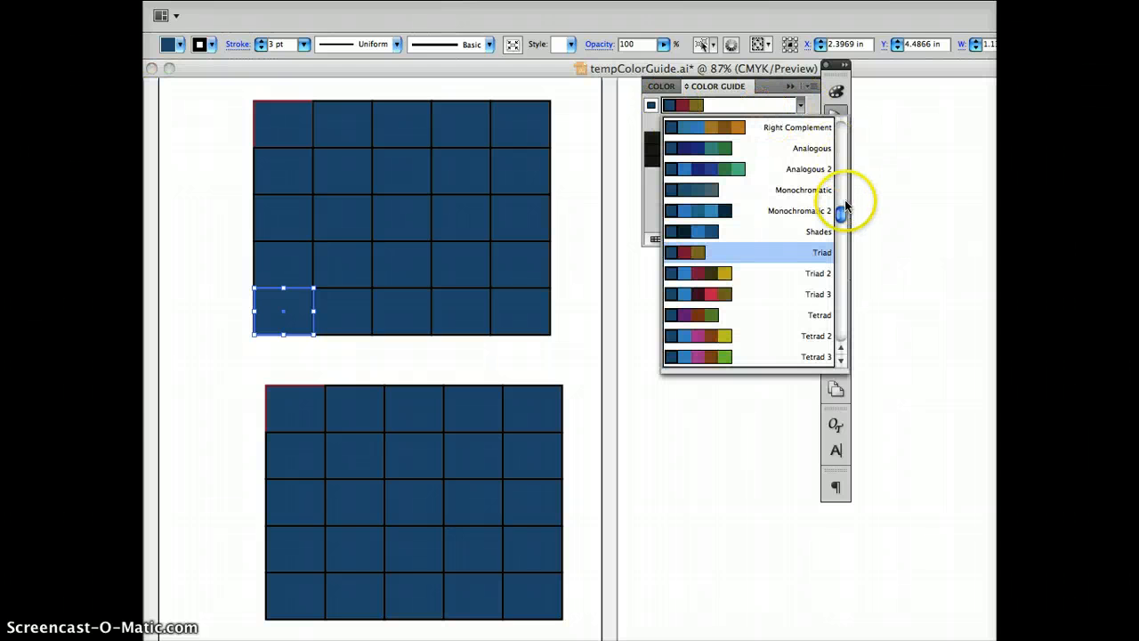
pyautogui.moveTo(842, 229); pyautogui.dragTo(844, 292)
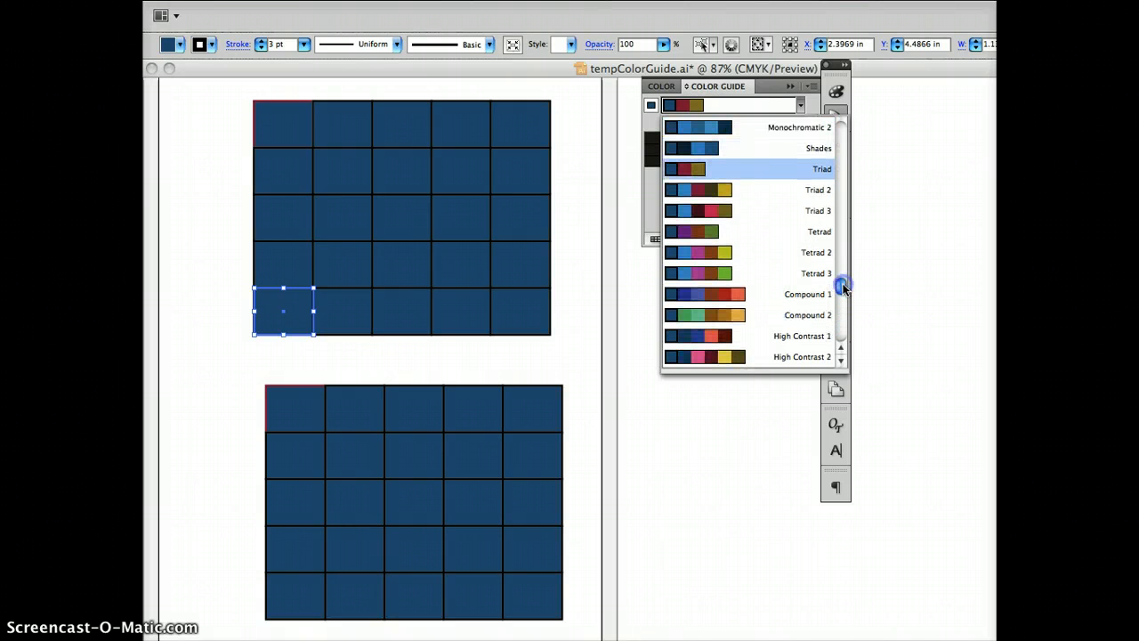
pyautogui.click(690, 170)
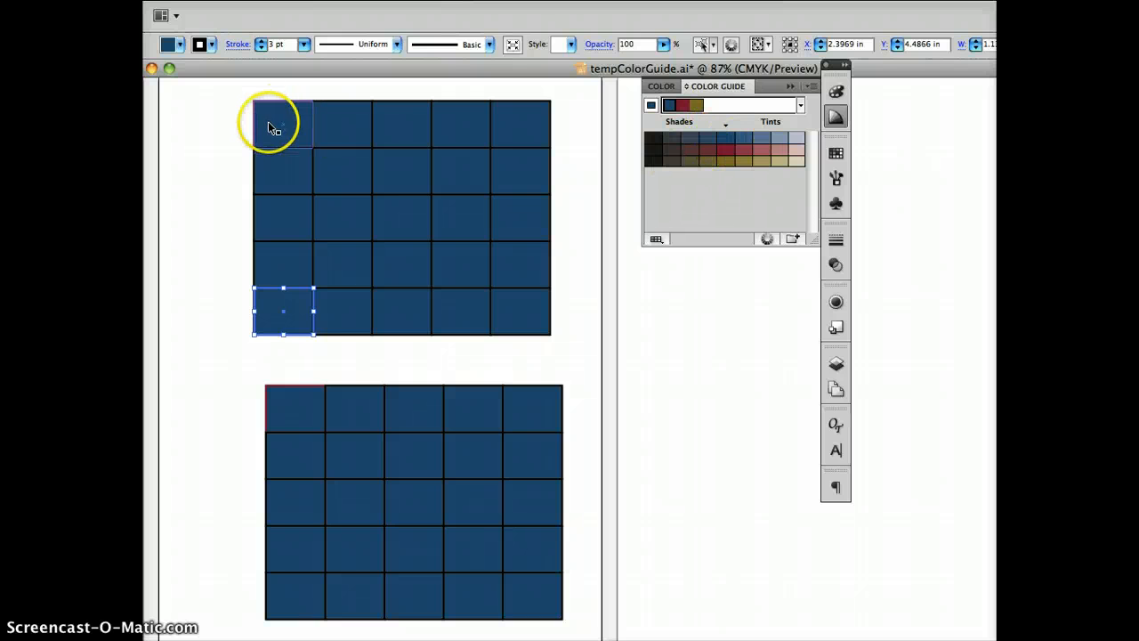
# - Fill the upper grid's second, third and fourth first-row squares with a muted blue shade, a dark gray-blue shade and a lighter blue tint
pyautogui.click(346, 125)
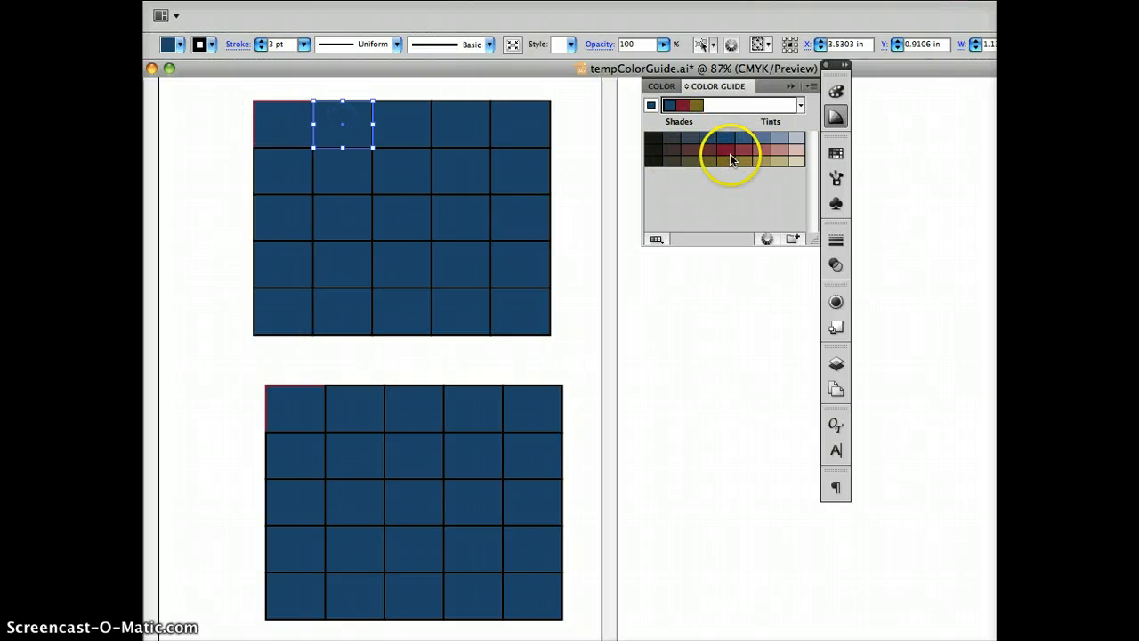
pyautogui.click(400, 119)
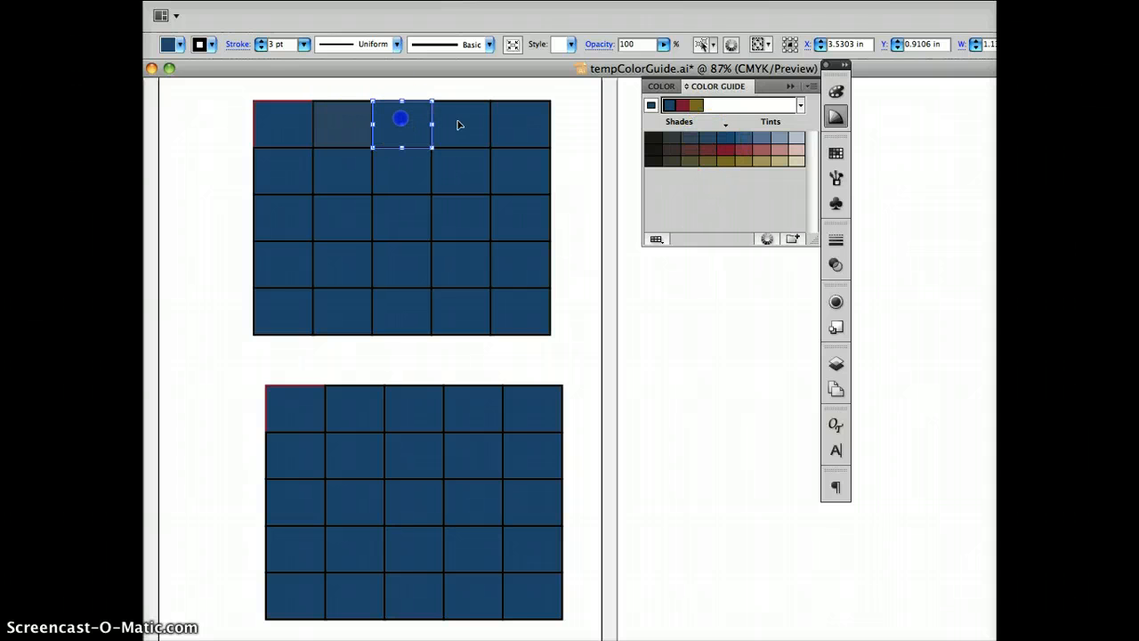
pyautogui.click(682, 142)
pyautogui.click(449, 131)
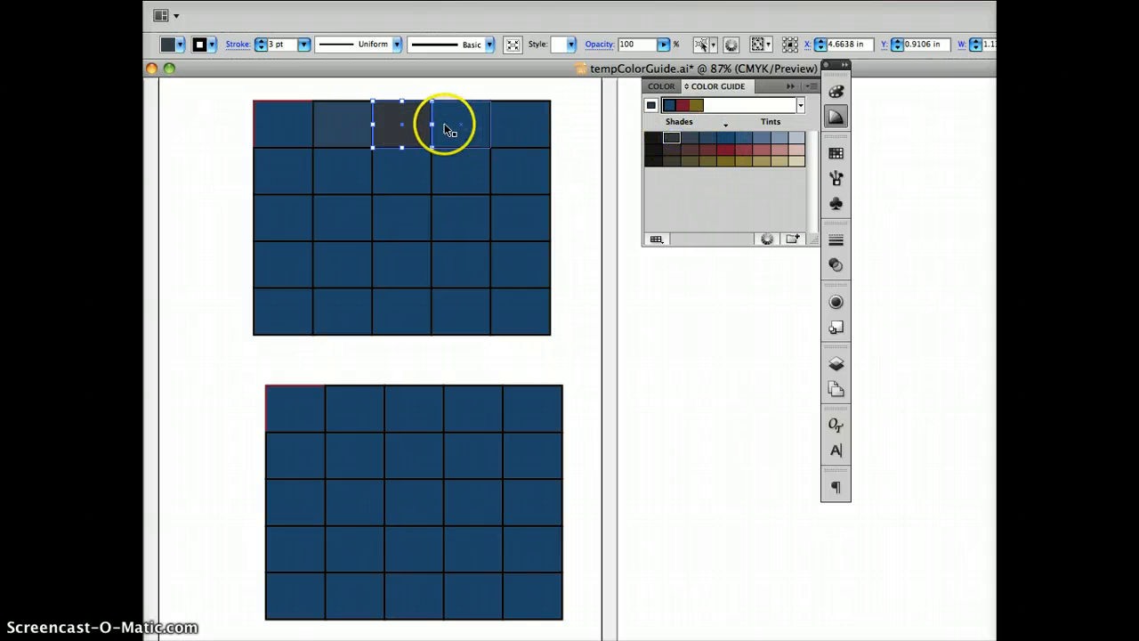
pyautogui.click(742, 139)
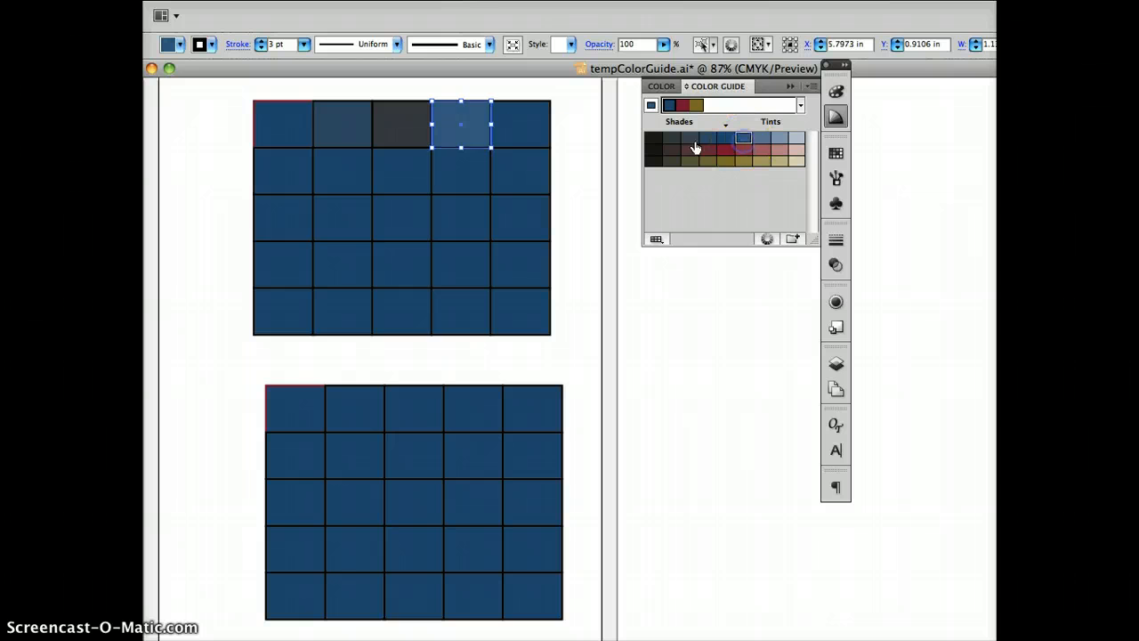
pyautogui.click(509, 133)
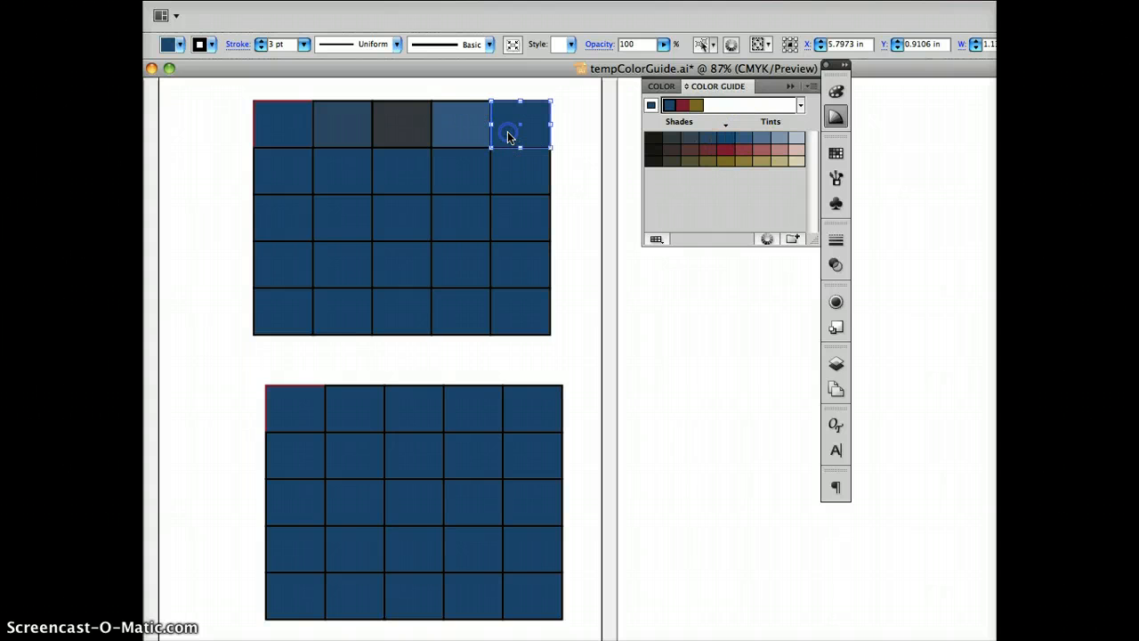
# - Fill the third-column squares of the upper grid with dark olive in the second row and mustard gold in the third row
pyautogui.click(385, 167)
pyautogui.click(691, 161)
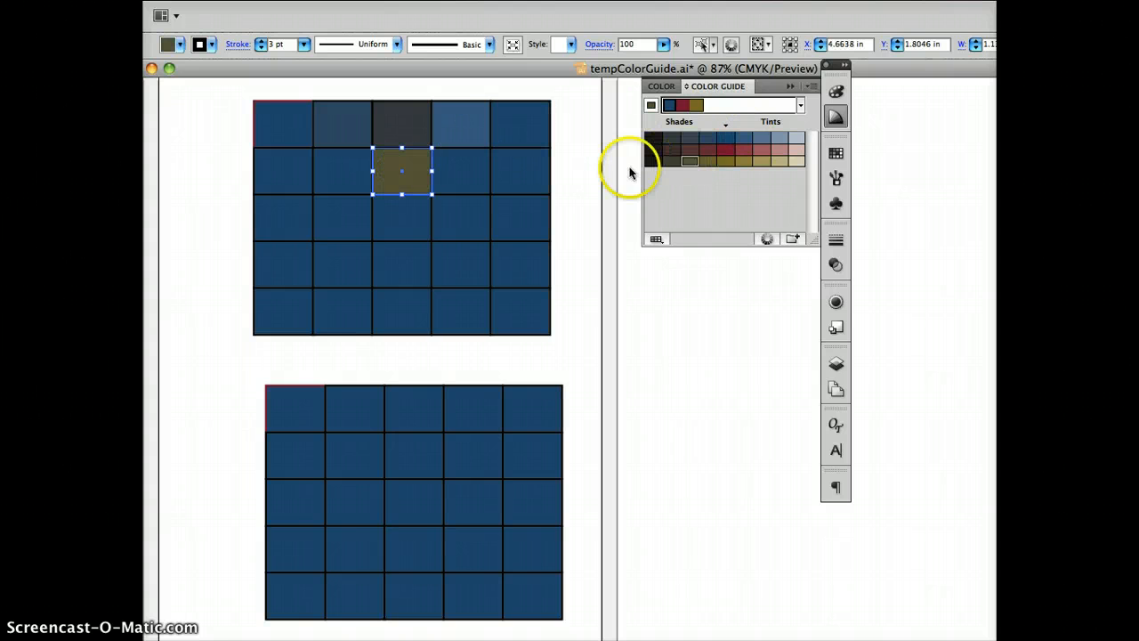
pyautogui.click(405, 220)
pyautogui.click(724, 164)
# - Fill the upper grid's second-column squares in rows three and two, and the fourth square of row four, with the triad's crimson
pyautogui.click(344, 219)
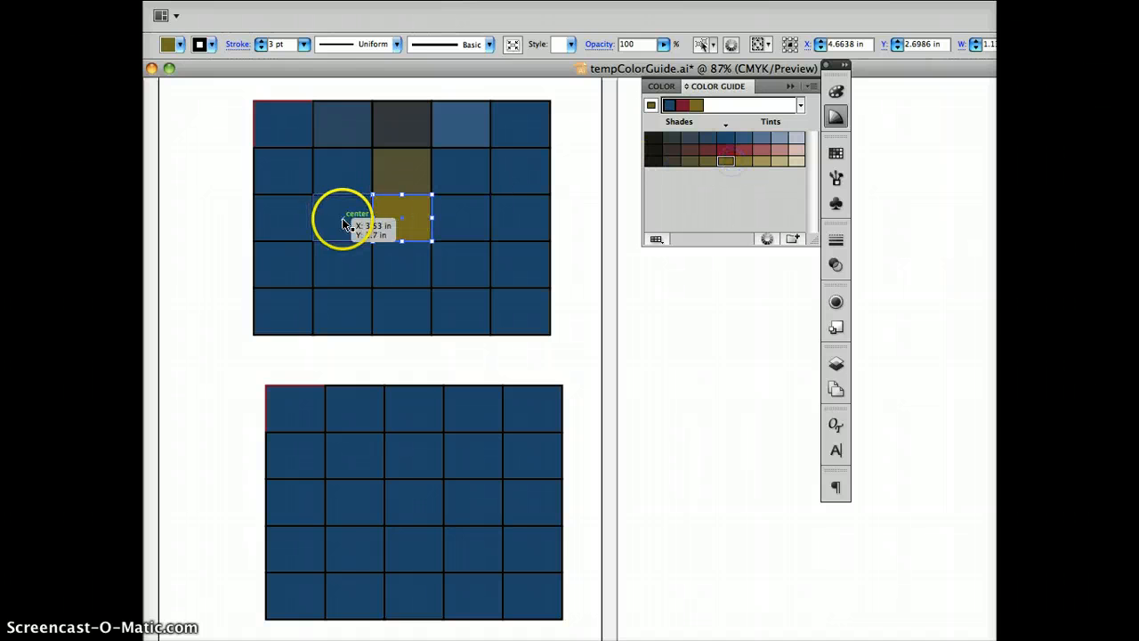
pyautogui.click(726, 150)
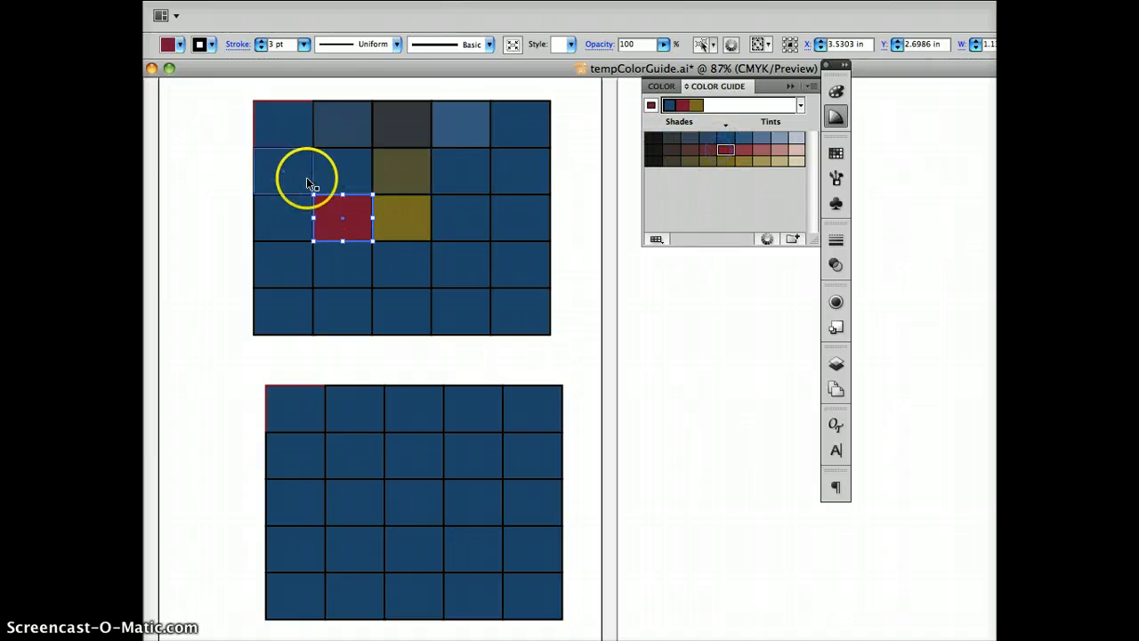
pyautogui.click(331, 185)
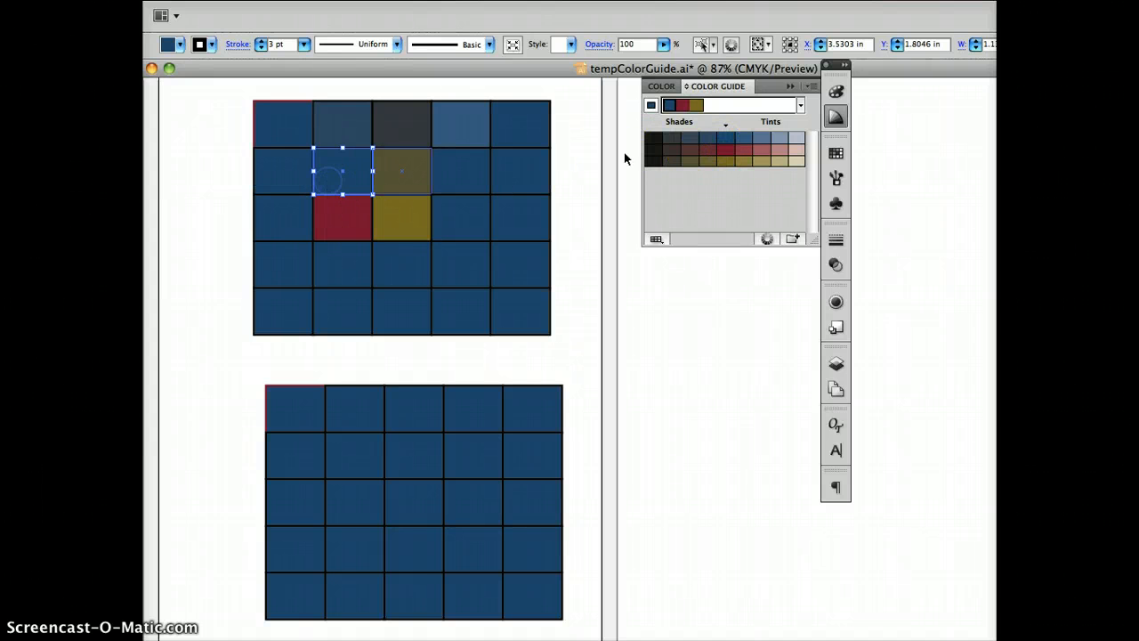
pyautogui.click(725, 149)
pyautogui.click(480, 267)
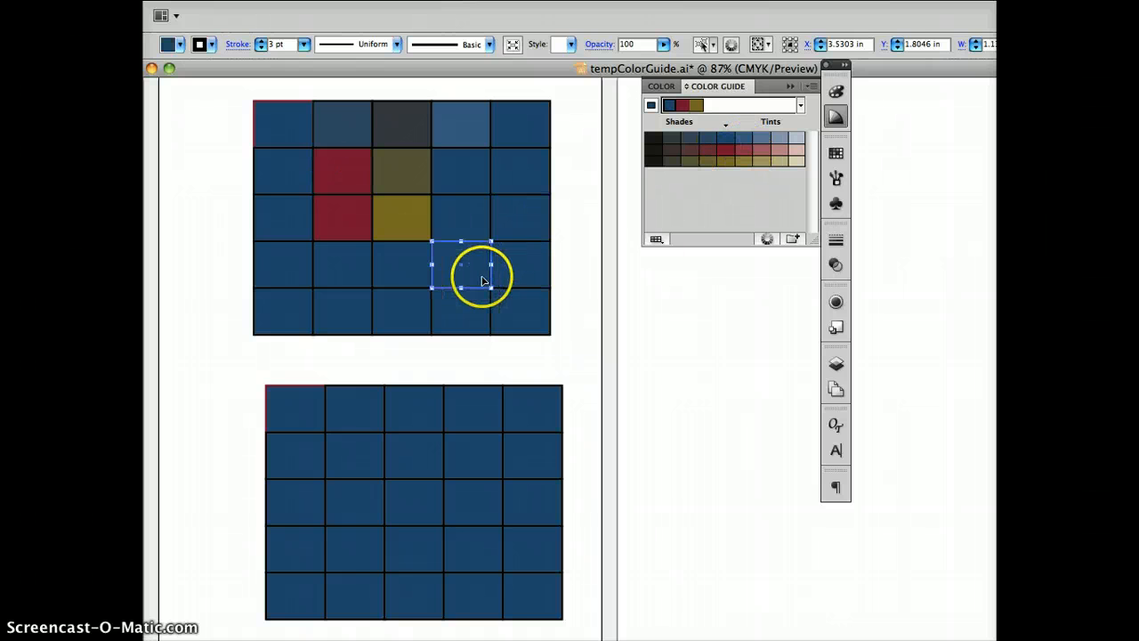
pyautogui.click(725, 151)
# - Fill the last-column squares in rows five and three of the upper grid with a light red tint, then deselect
pyautogui.click(517, 303)
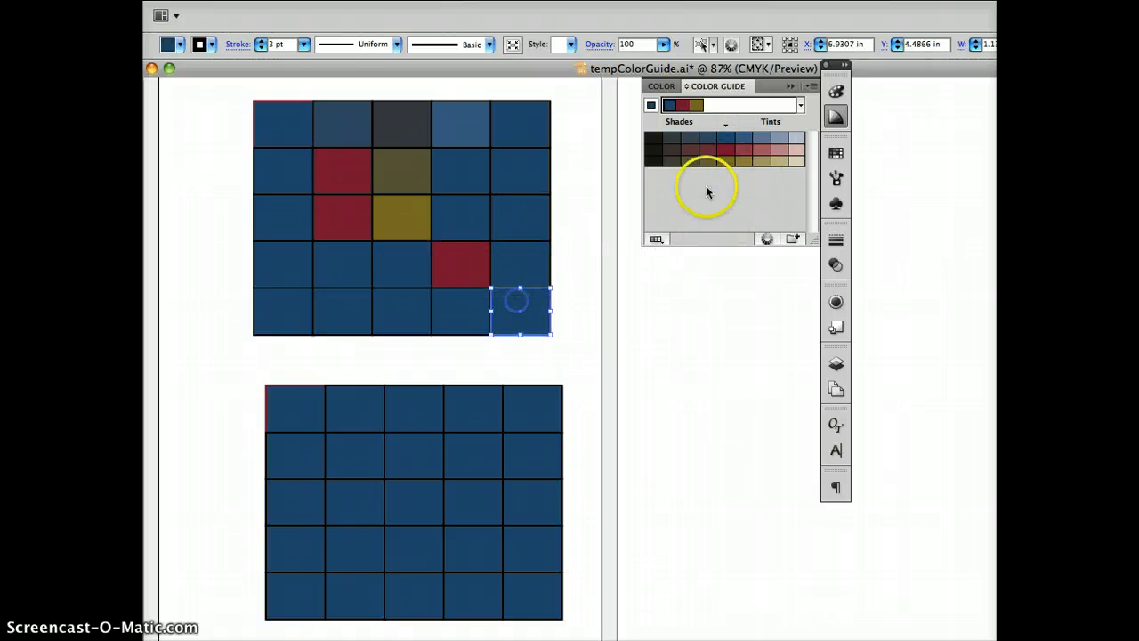
pyautogui.click(760, 149)
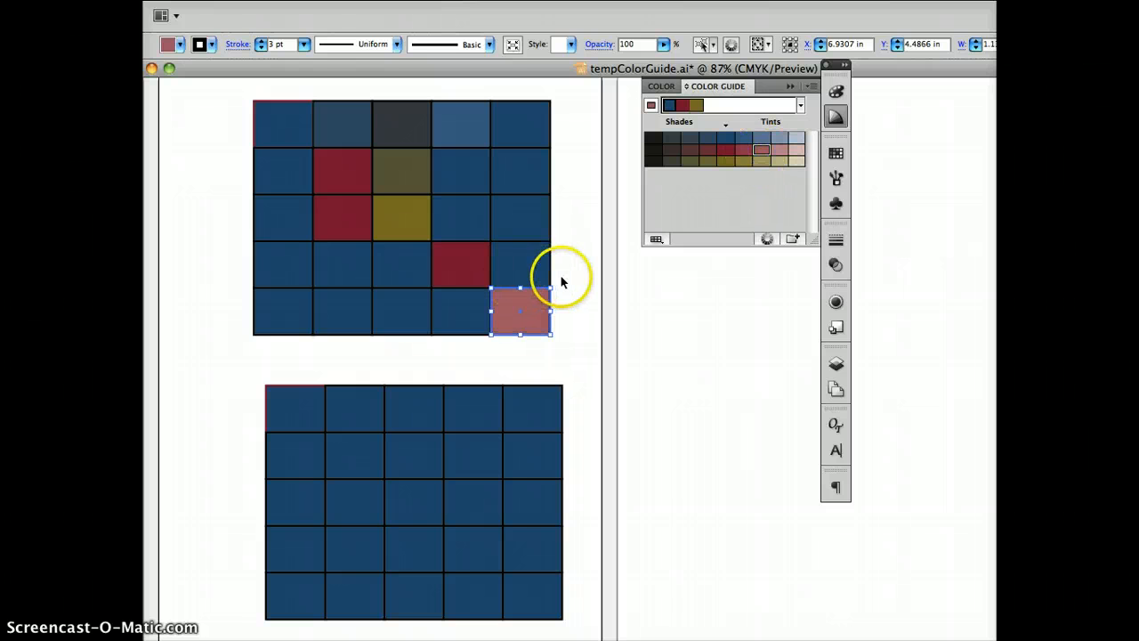
pyautogui.click(528, 222)
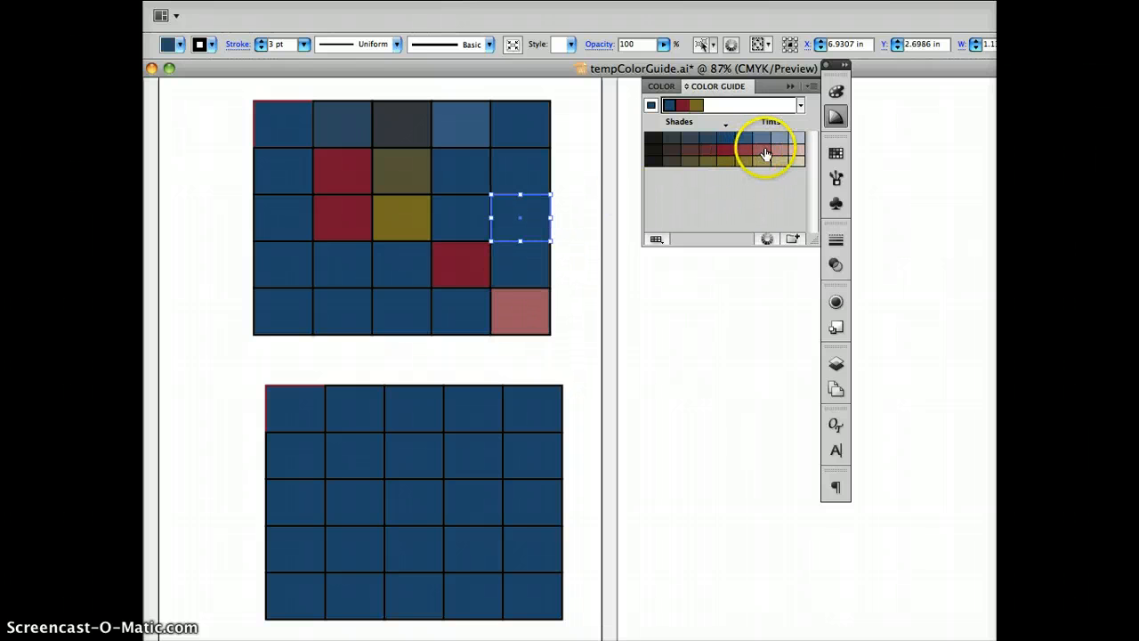
pyautogui.click(761, 149)
pyautogui.click(580, 188)
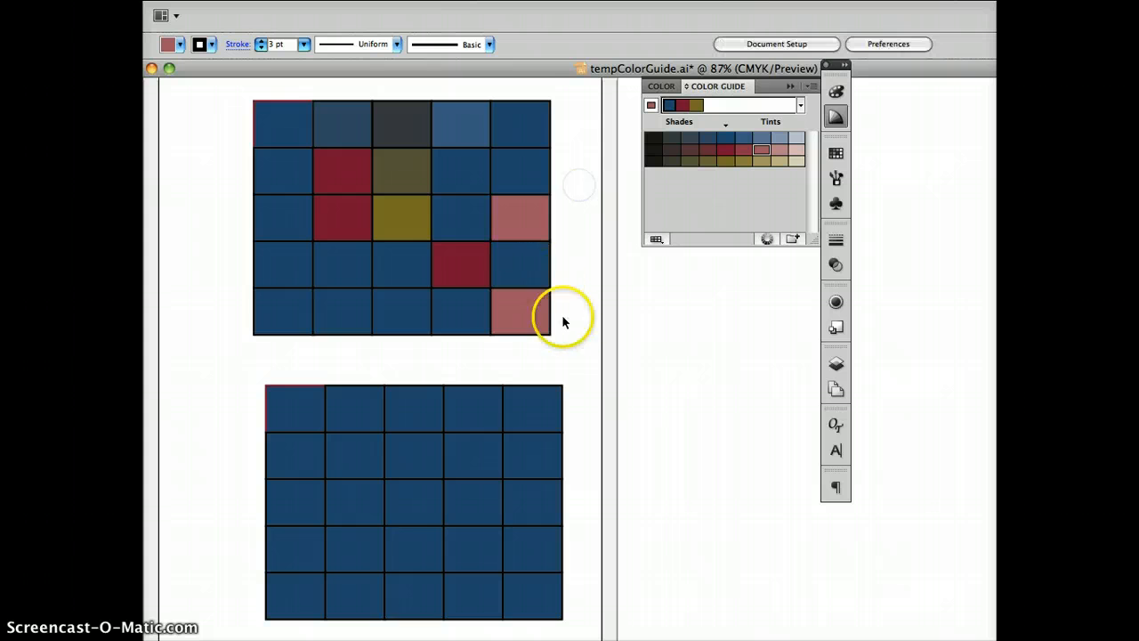
# - Try to replace the stroke of the lower grid's first square with solid black (K 100%)
pyautogui.press('space')
pyautogui.moveTo(571, 324); pyautogui.dragTo(558, 190)
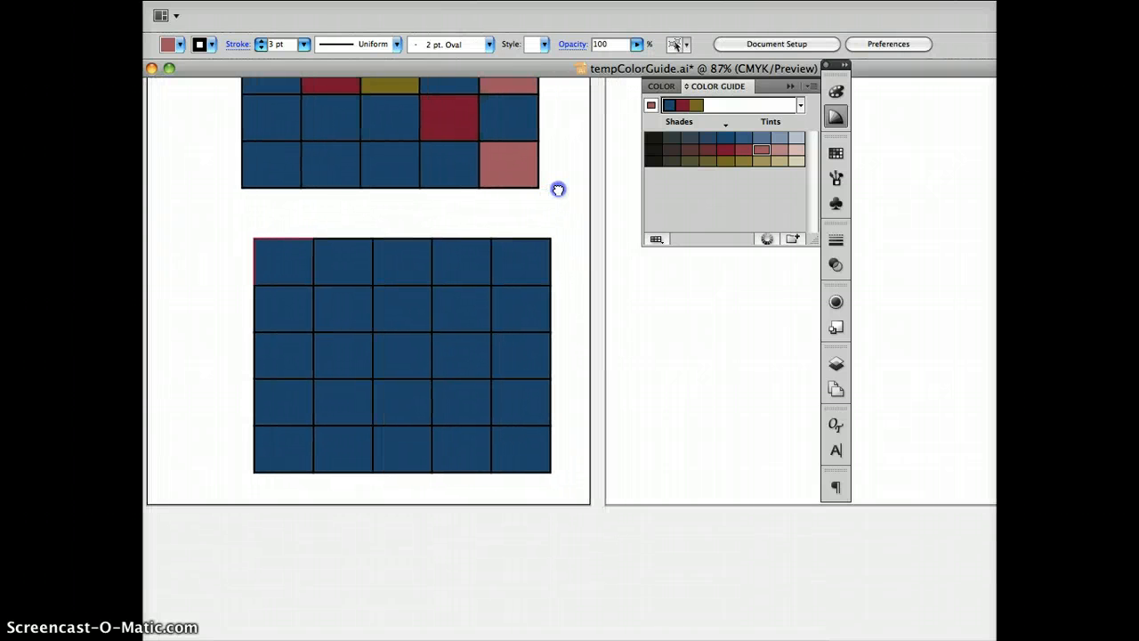
pyautogui.click(281, 265)
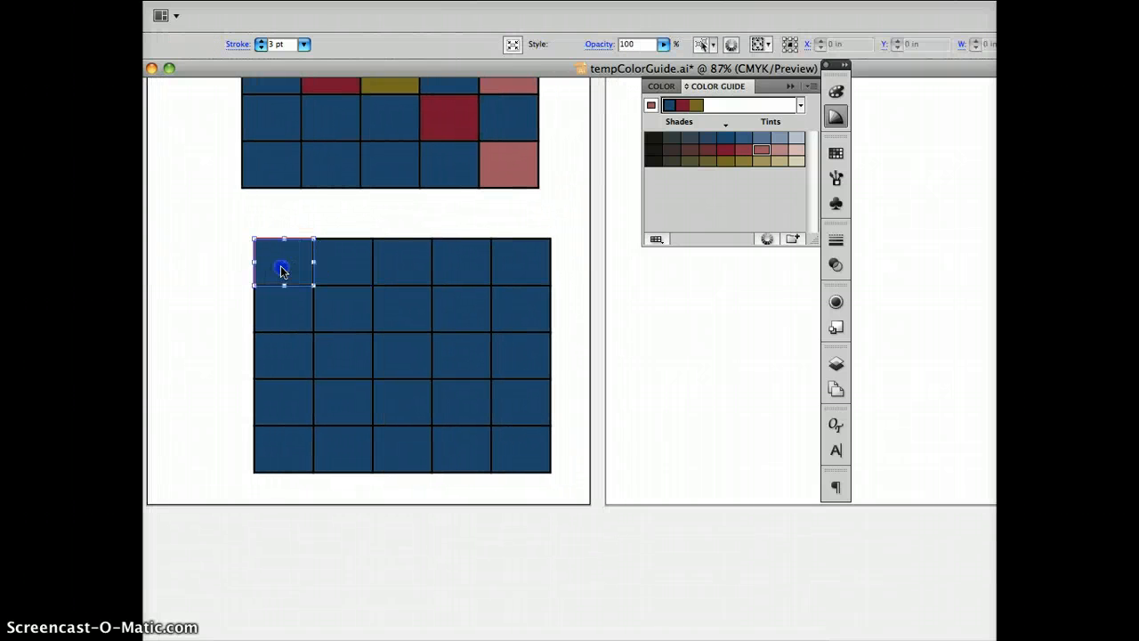
pyautogui.press('x')
pyautogui.press('/')
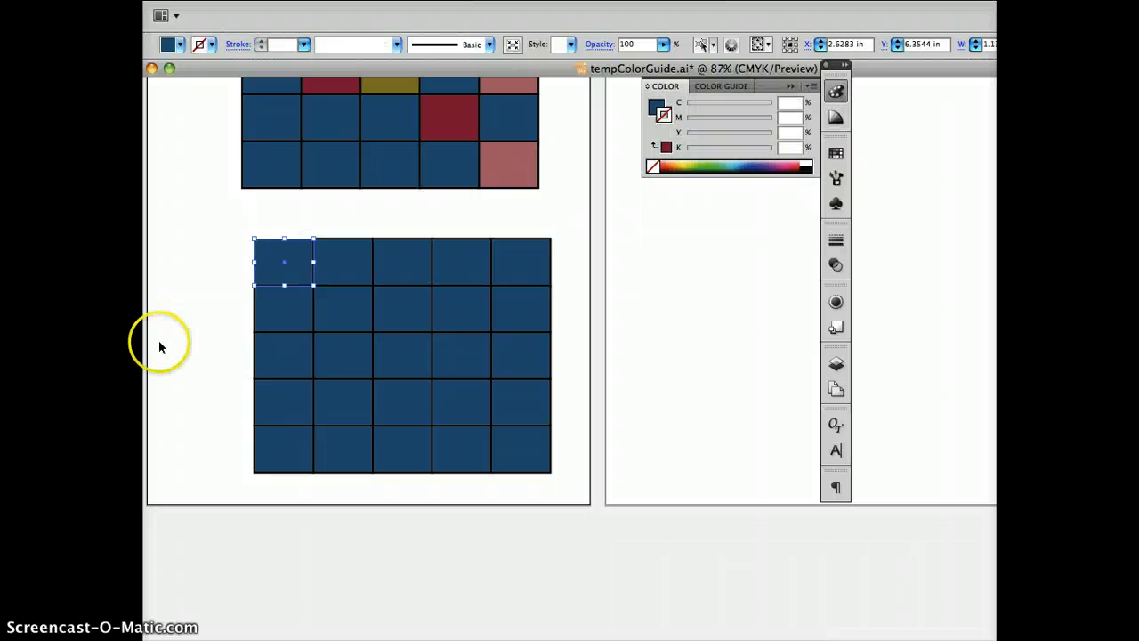
pyautogui.click(805, 167)
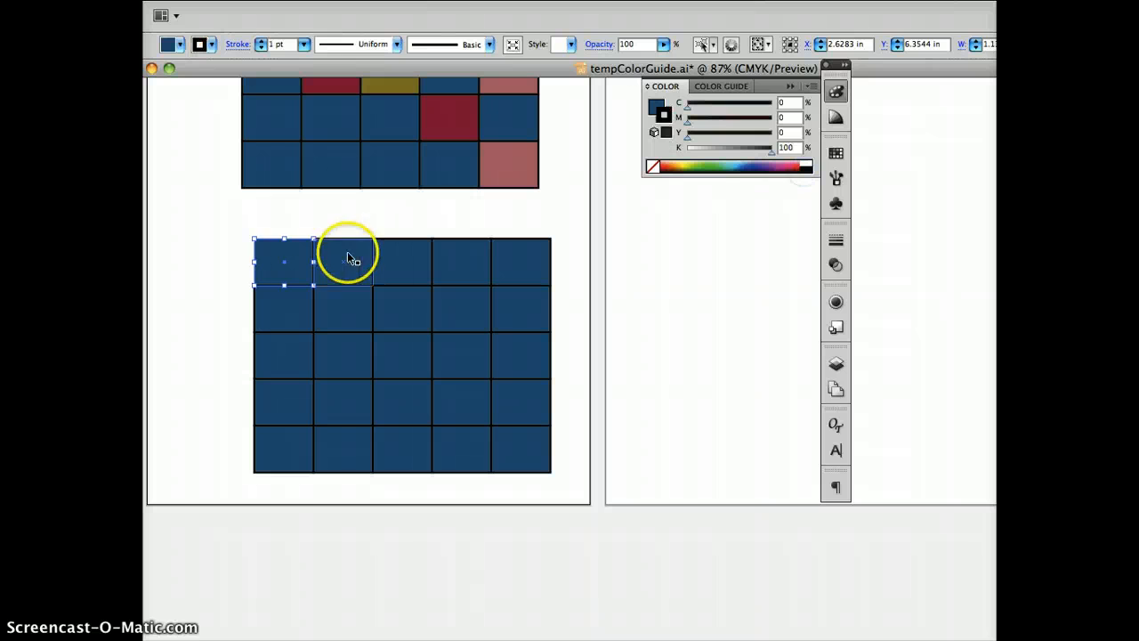
pyautogui.click(205, 250)
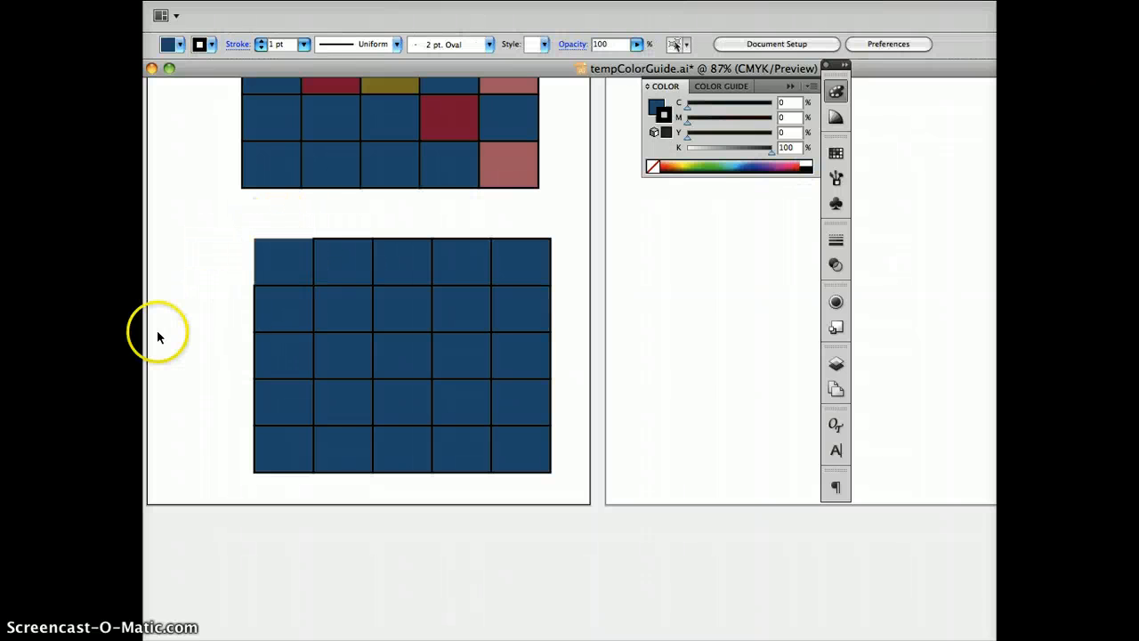
# - Delete the lower grid's first square and fill the gap with a copy of the square beside it
pyautogui.click(283, 276)
pyautogui.moveTo(287, 280); pyautogui.dragTo(237, 256)
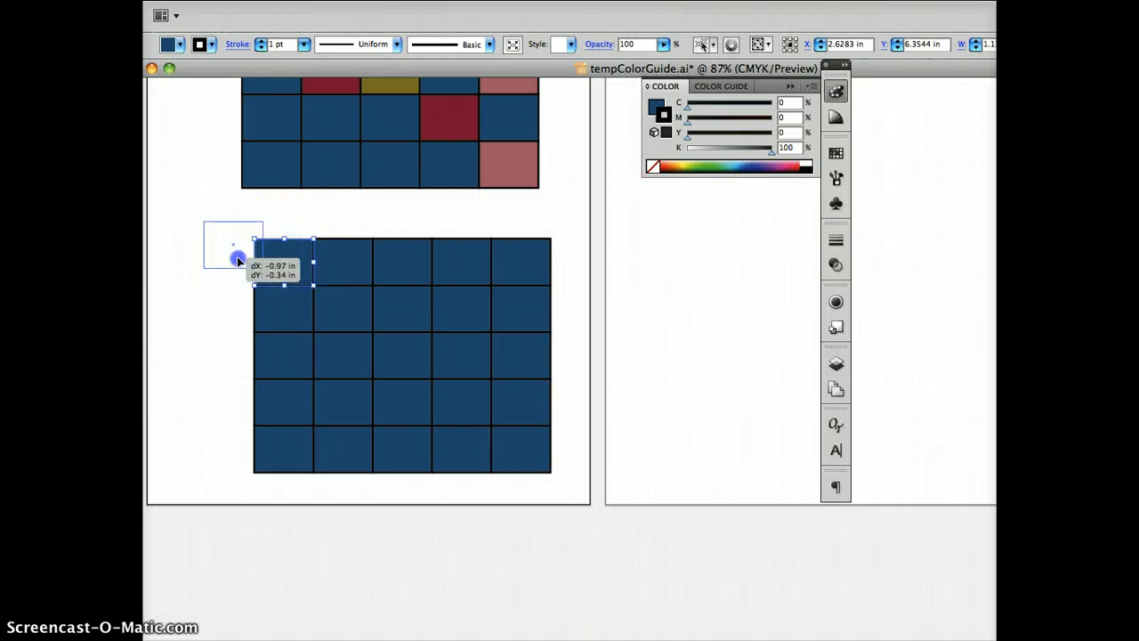
pyautogui.press('Delete')
pyautogui.moveTo(339, 269); pyautogui.dragTo(278, 265)
pyautogui.click(215, 283)
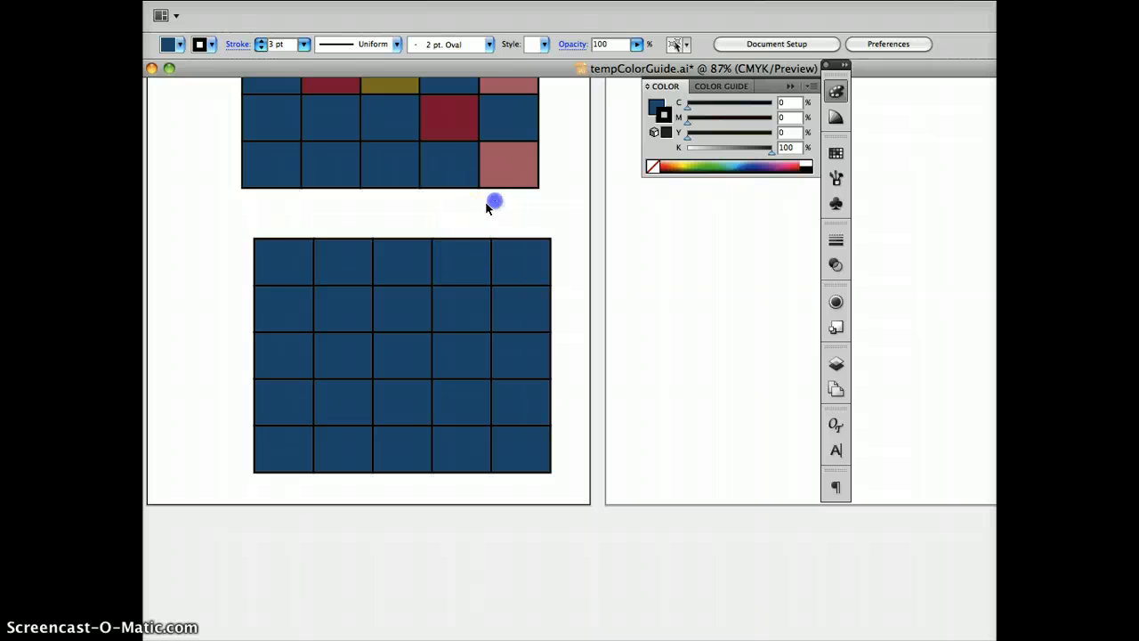
# - Select the lower grid's first square and open its Color Guide harmony for editing on the Recolor Artwork color wheel
pyautogui.click(264, 264)
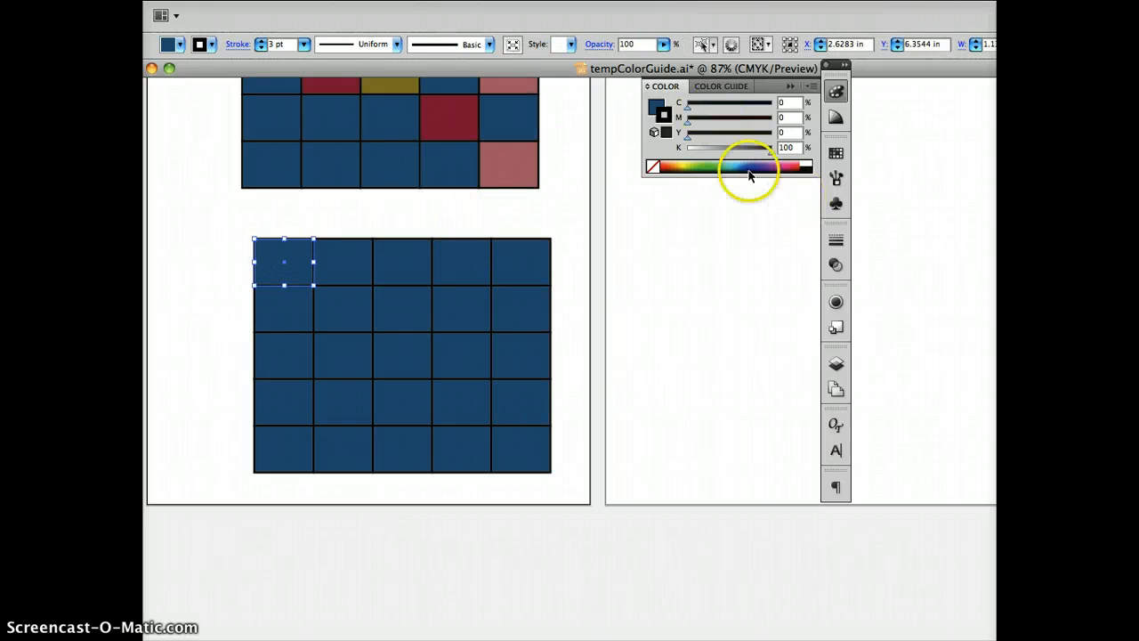
pyautogui.click(723, 87)
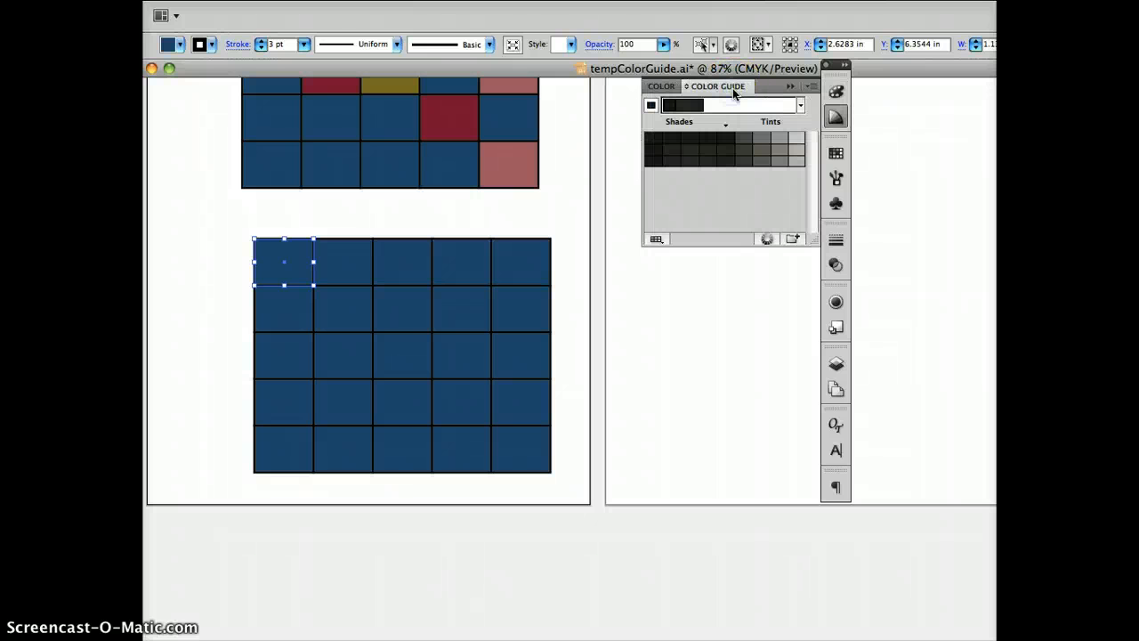
pyautogui.click(768, 241)
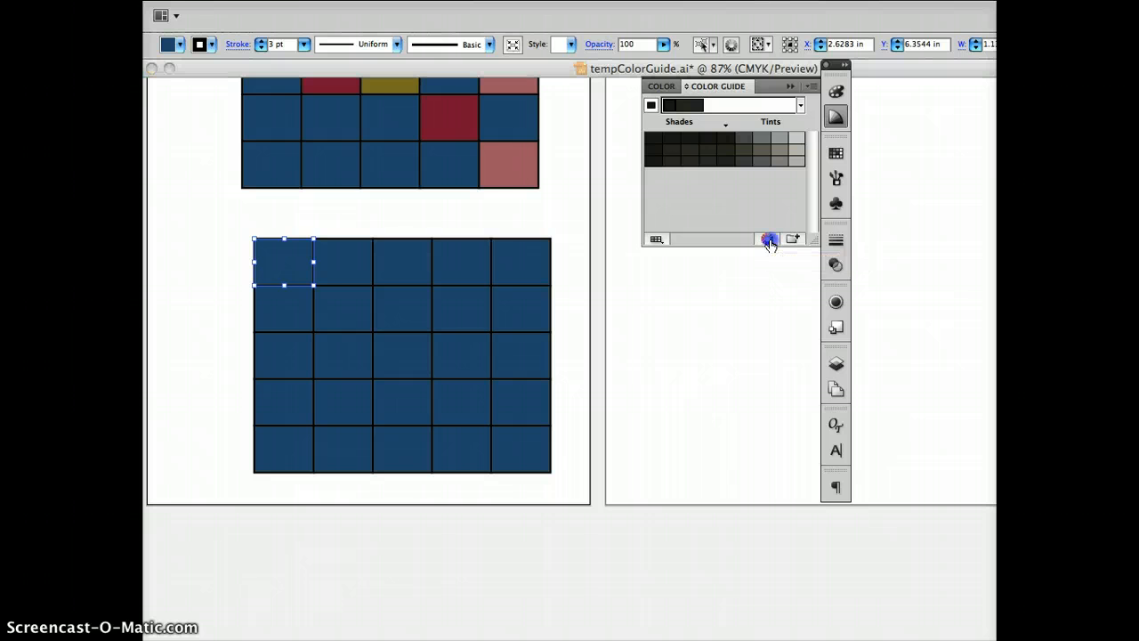
pyautogui.click(626, 116)
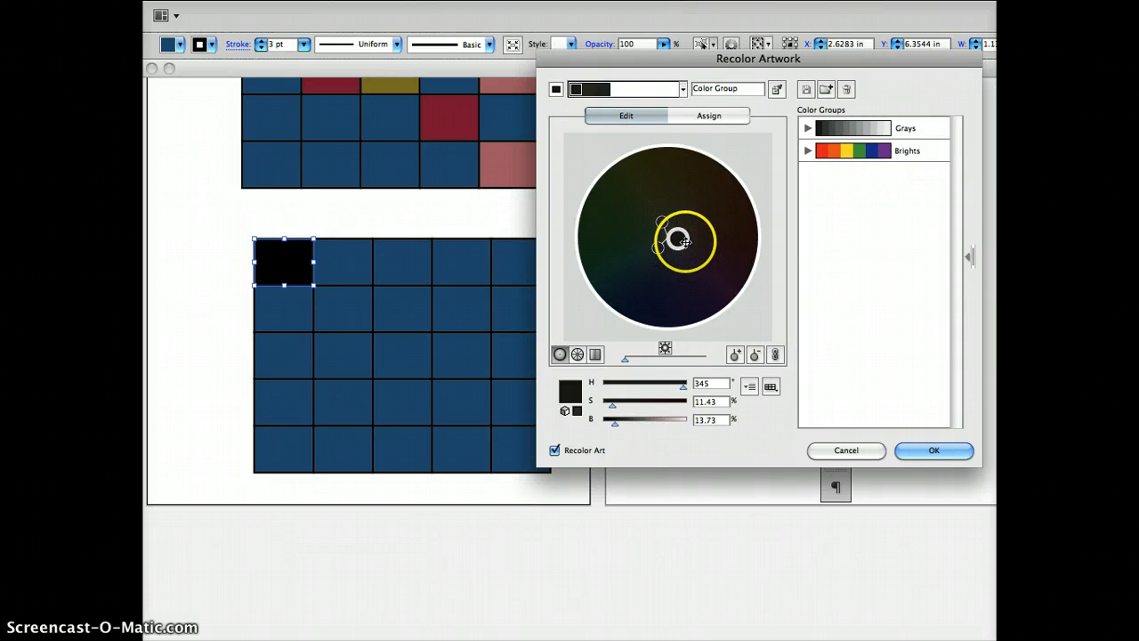
# - Raise the harmony's brightness to 93.73% and shift its base color around the wheel to yellow-green, hue 71.41° and saturation 69.14%
pyautogui.moveTo(682, 242); pyautogui.dragTo(725, 249)
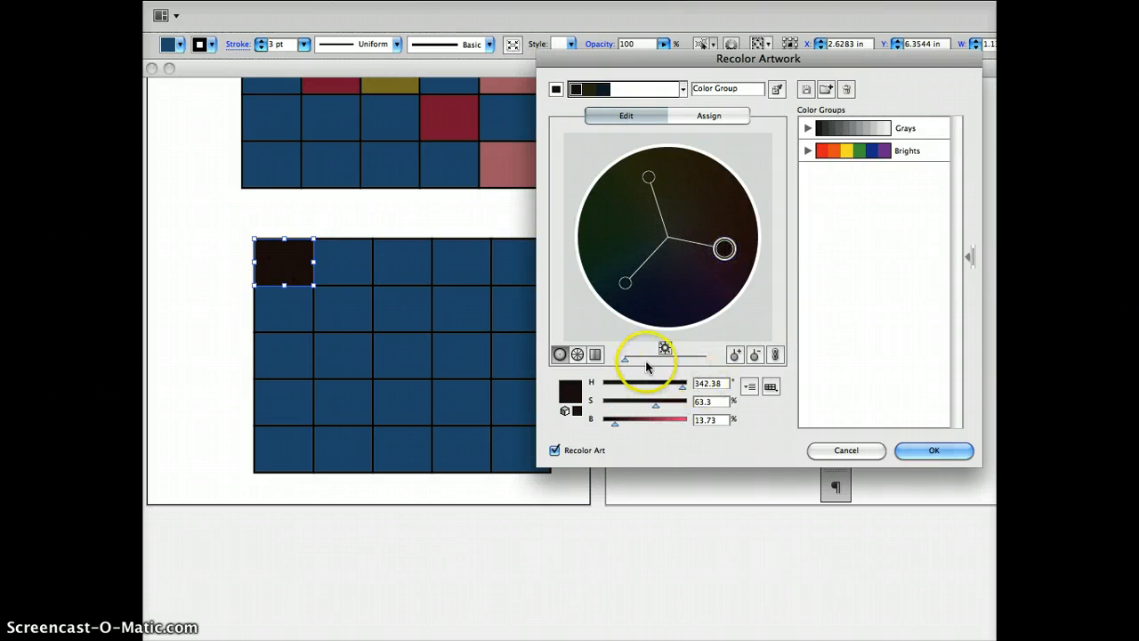
pyautogui.moveTo(627, 360); pyautogui.dragTo(709, 363)
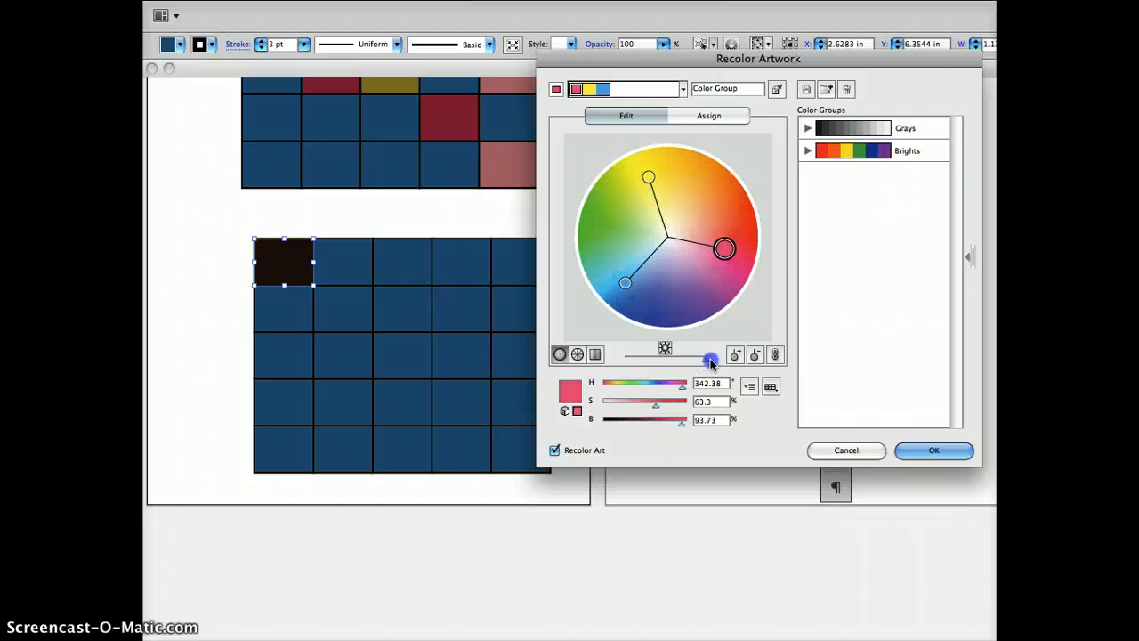
pyautogui.moveTo(725, 249); pyautogui.dragTo(658, 272)
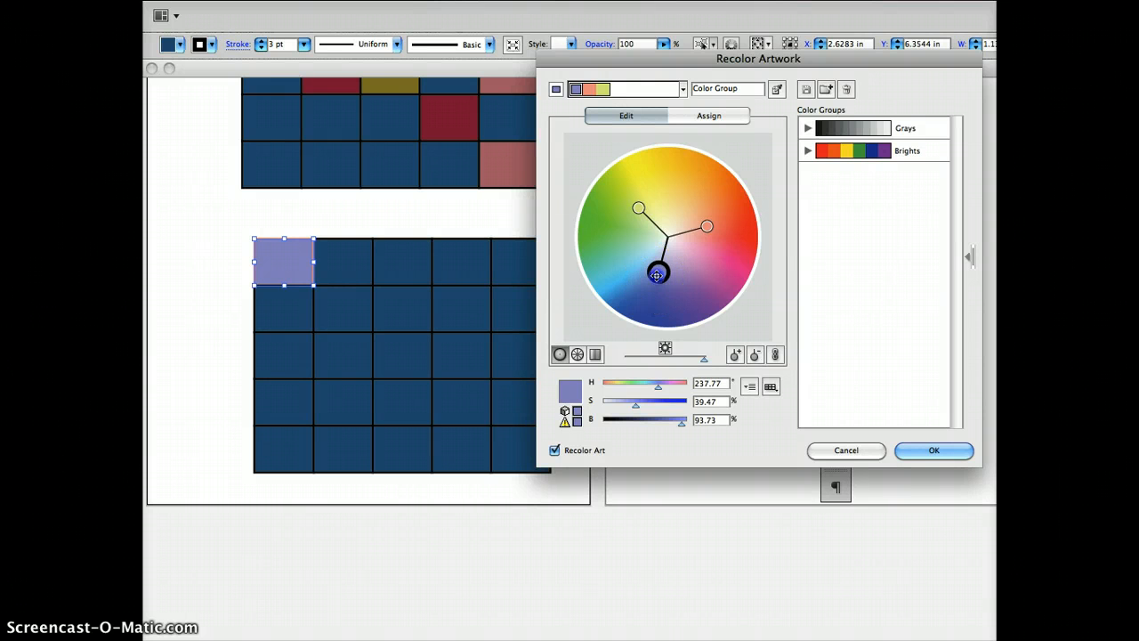
pyautogui.moveTo(657, 275); pyautogui.dragTo(627, 271)
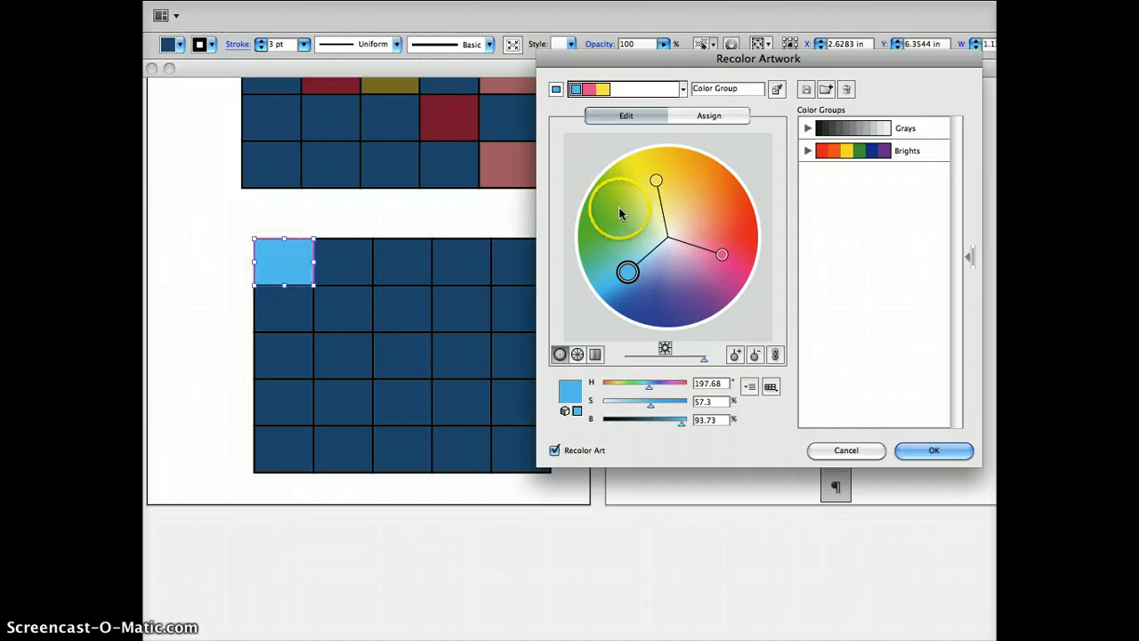
pyautogui.moveTo(628, 272); pyautogui.dragTo(628, 186)
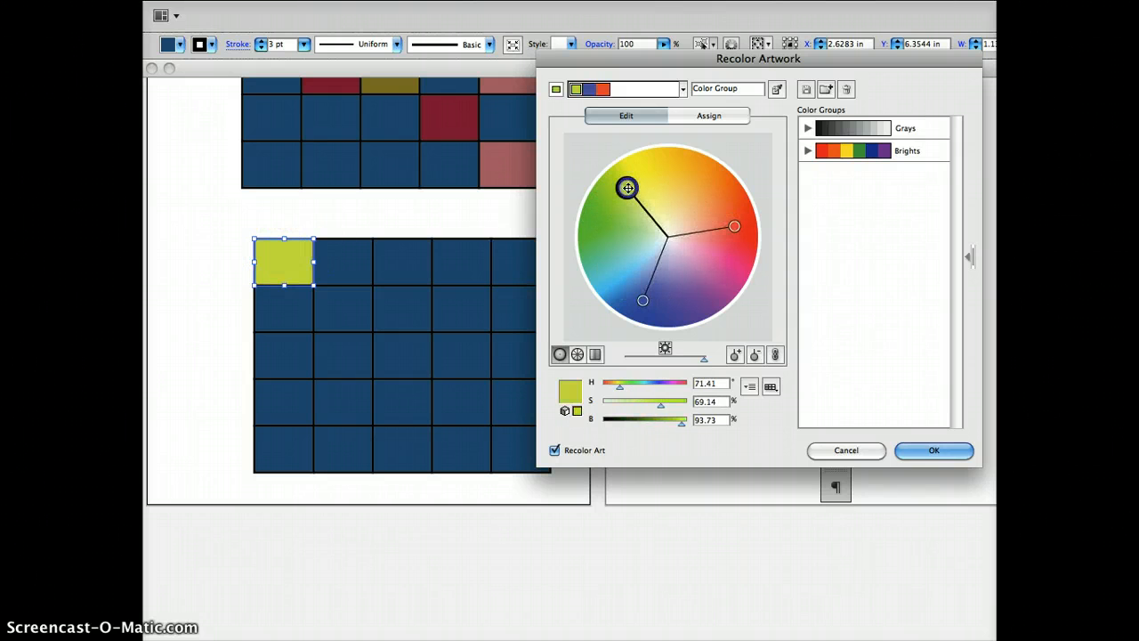
# - Change the harmony rule to Right Complement and inspect its pink and yellow-green color markers on the wheel
pyautogui.click(683, 90)
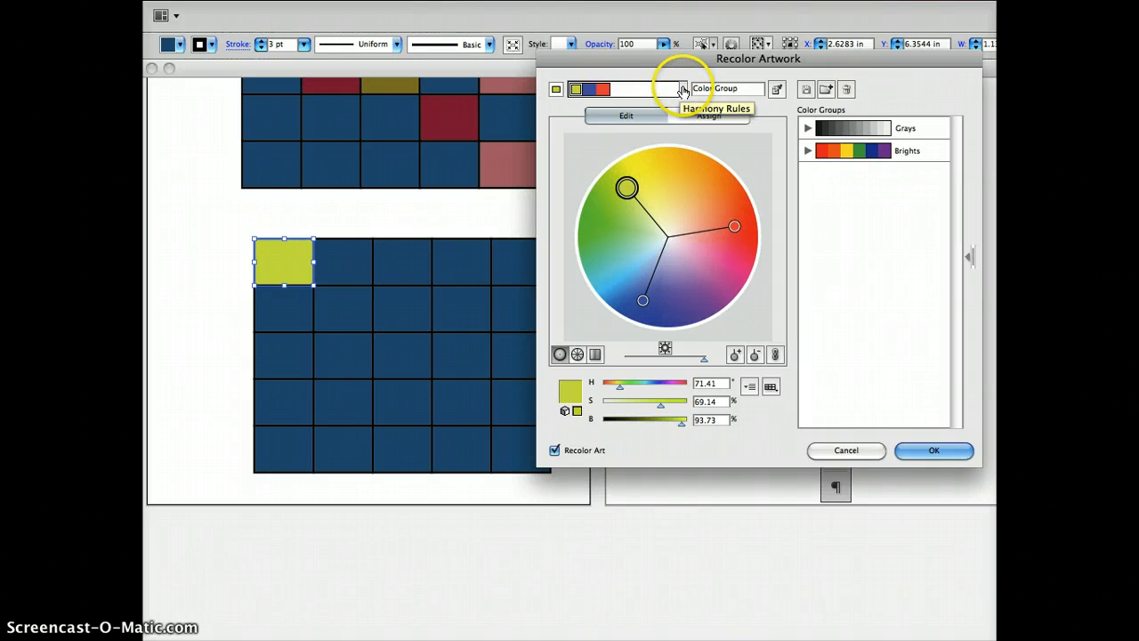
pyautogui.click(683, 90)
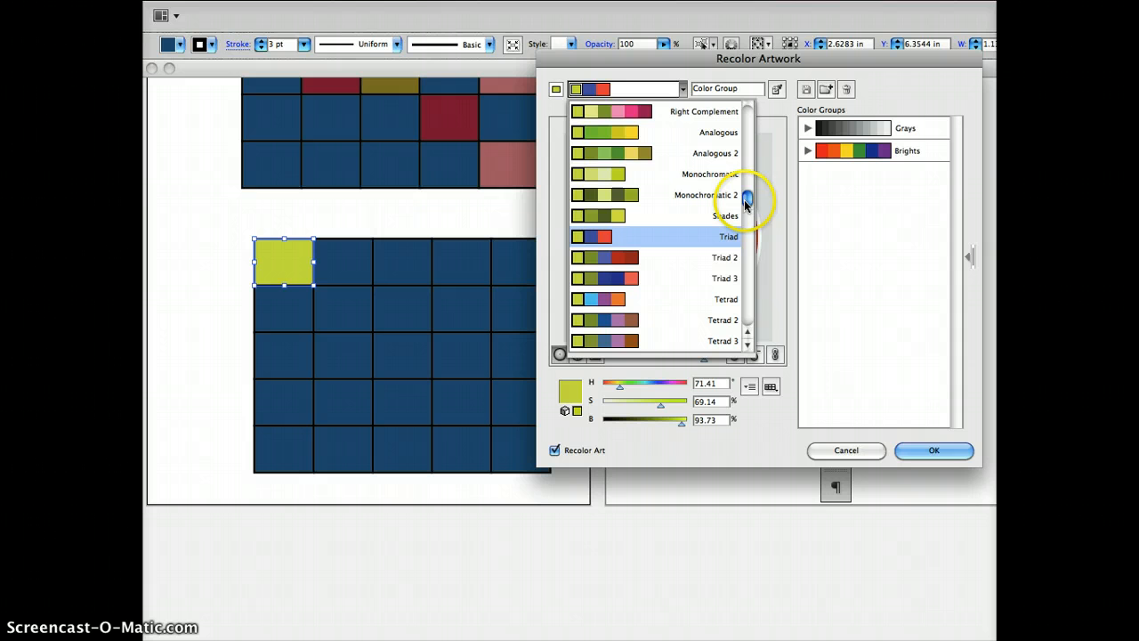
pyautogui.click(625, 113)
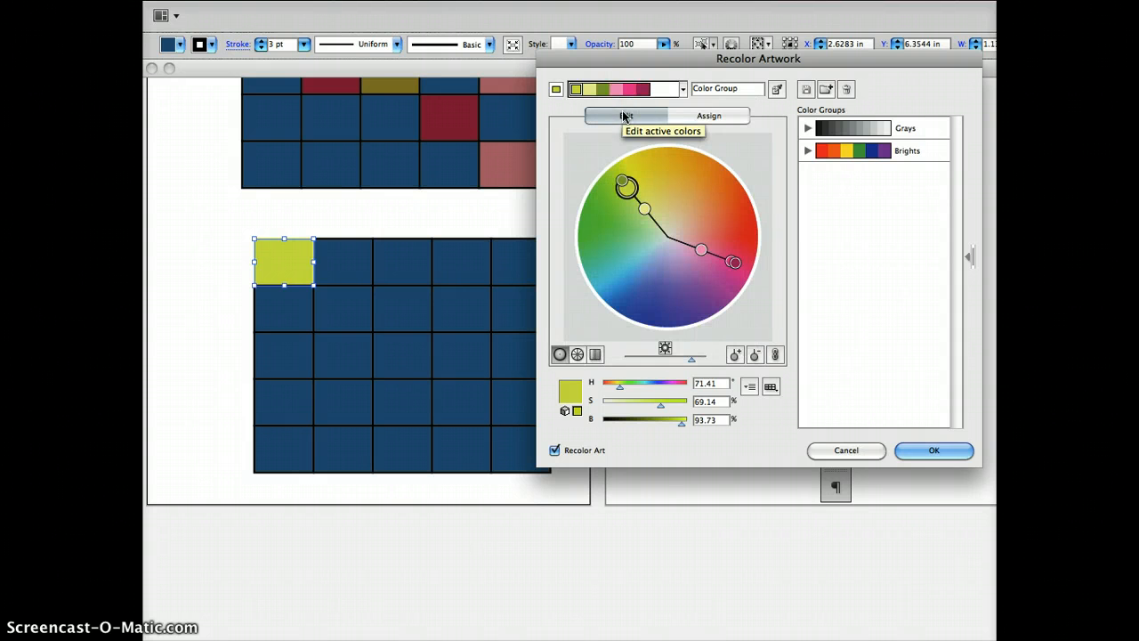
pyautogui.click(735, 267)
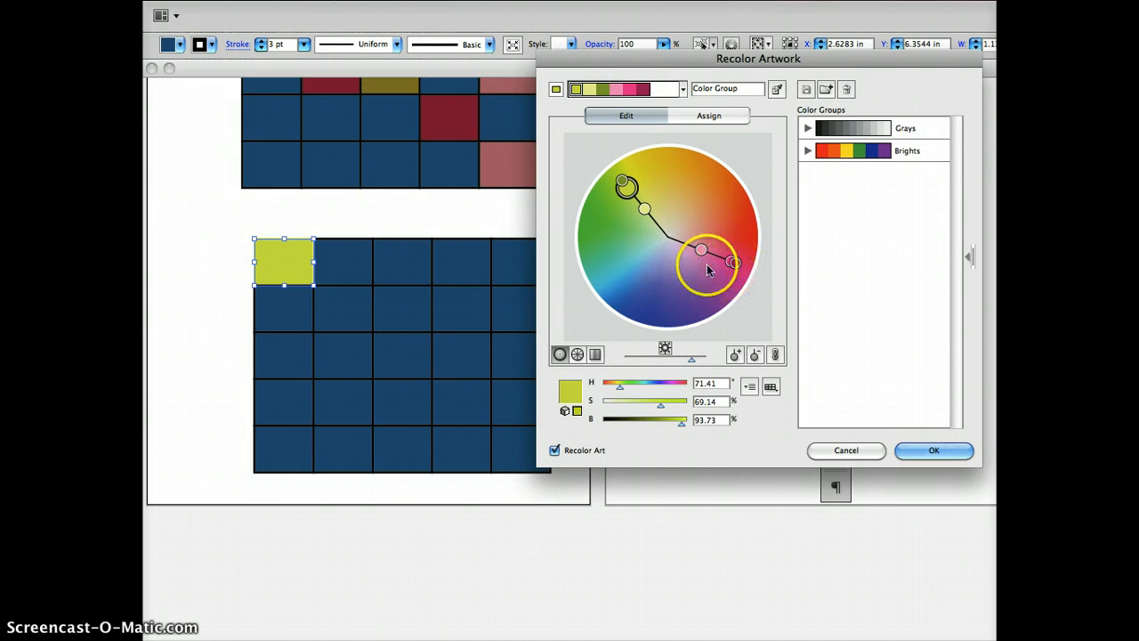
pyautogui.click(623, 184)
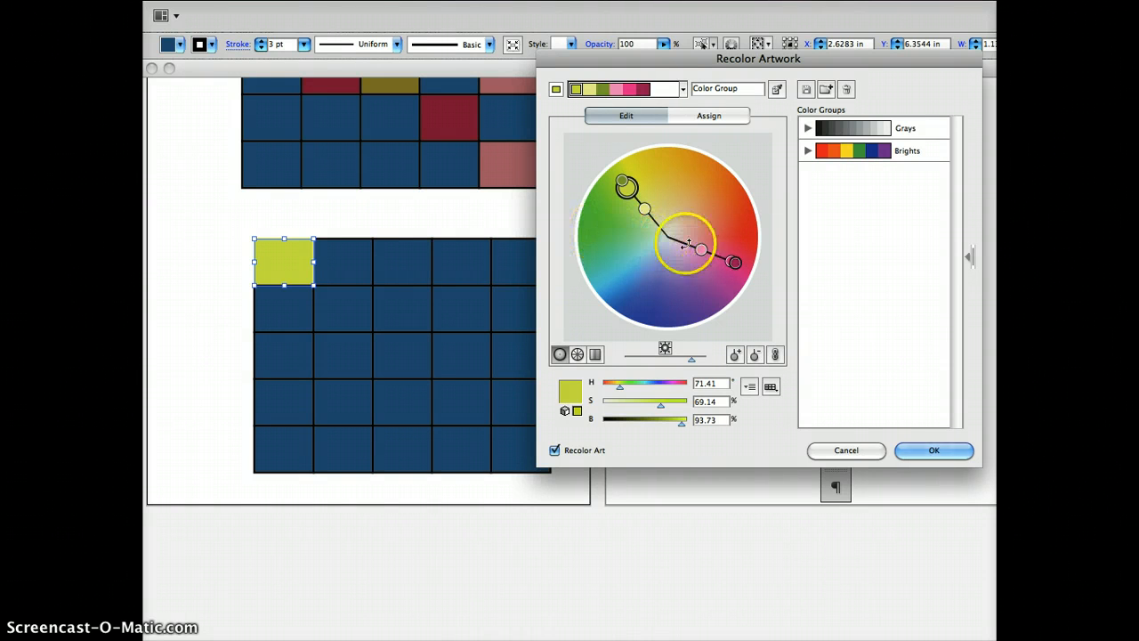
# - Apply a Split Complementary harmony to the square with a green base at hue 156.3°, saturation 77.83% and brightness 88.54%
pyautogui.click(683, 90)
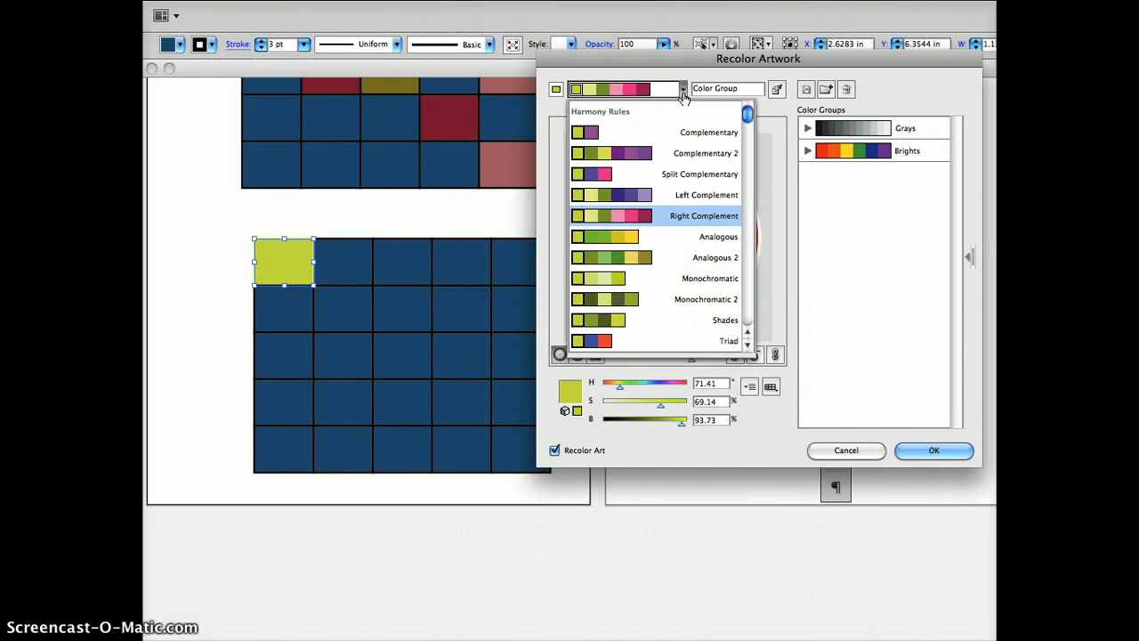
pyautogui.click(694, 174)
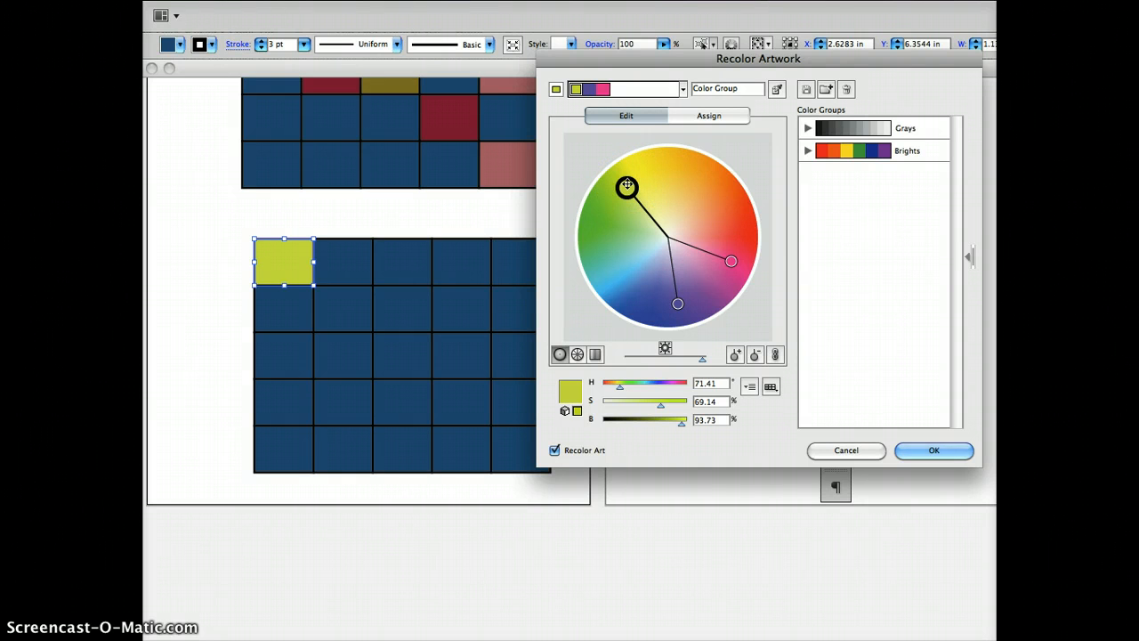
pyautogui.moveTo(628, 185); pyautogui.dragTo(599, 255)
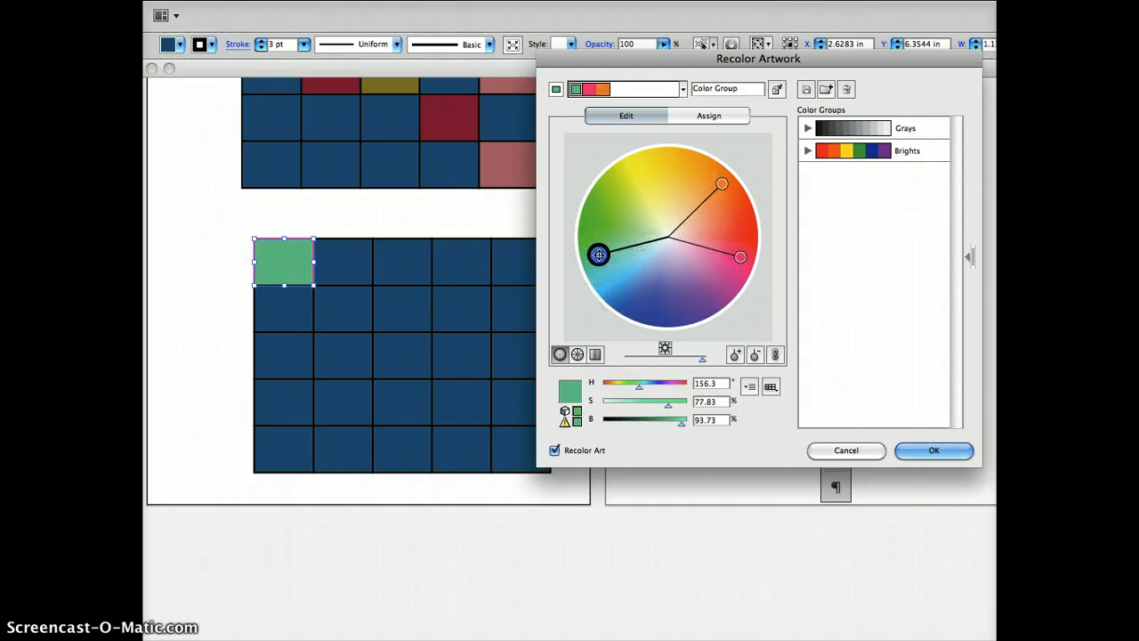
pyautogui.moveTo(701, 360); pyautogui.dragTo(697, 360)
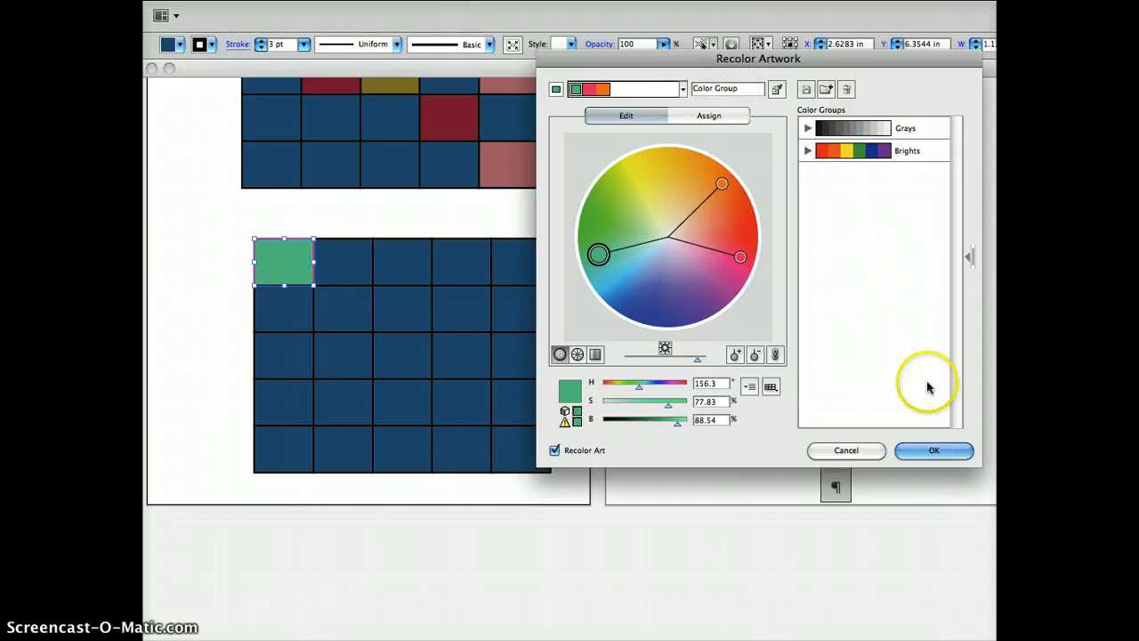
pyautogui.click(942, 450)
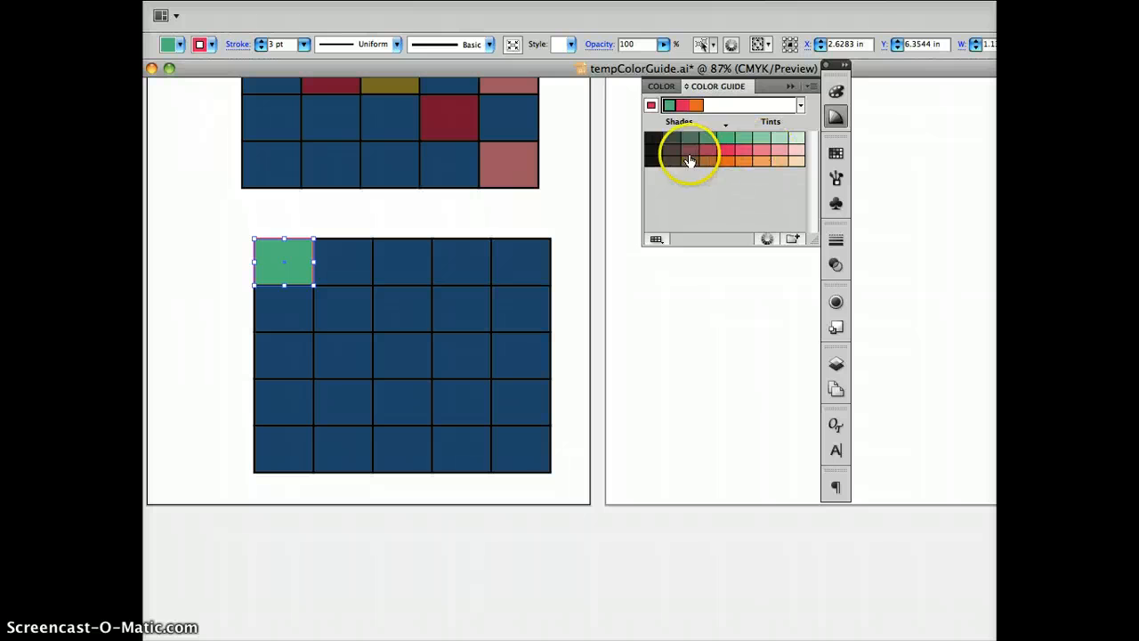
# - Look through the existing swatches and color values, and reopen the square's harmony for editing on the Recolor Artwork color wheel
pyautogui.click(837, 152)
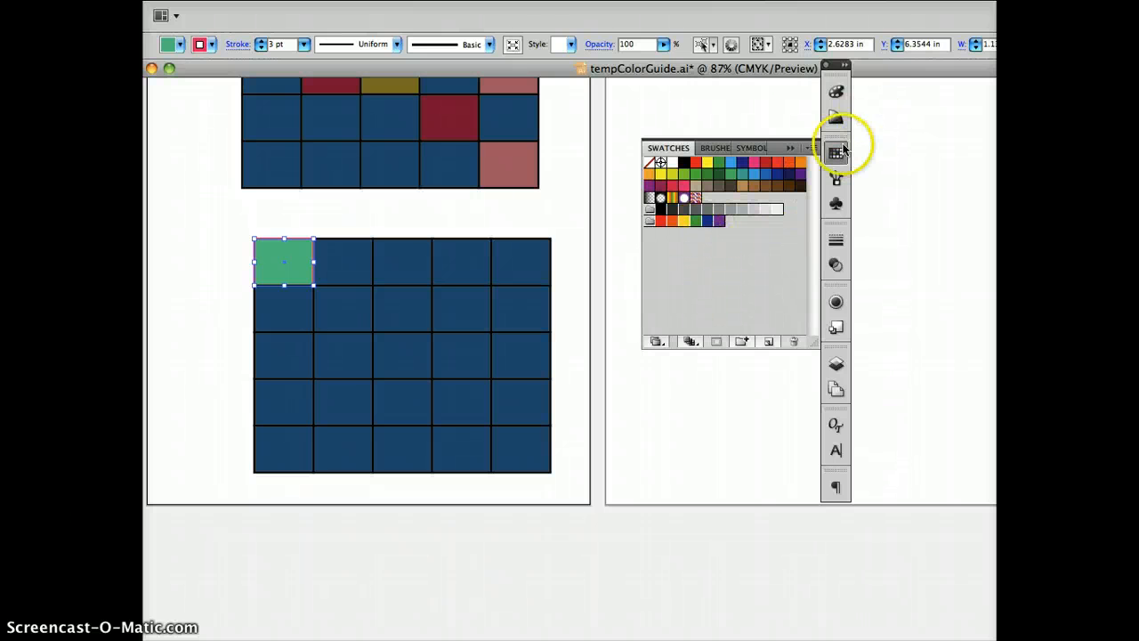
pyautogui.click(837, 93)
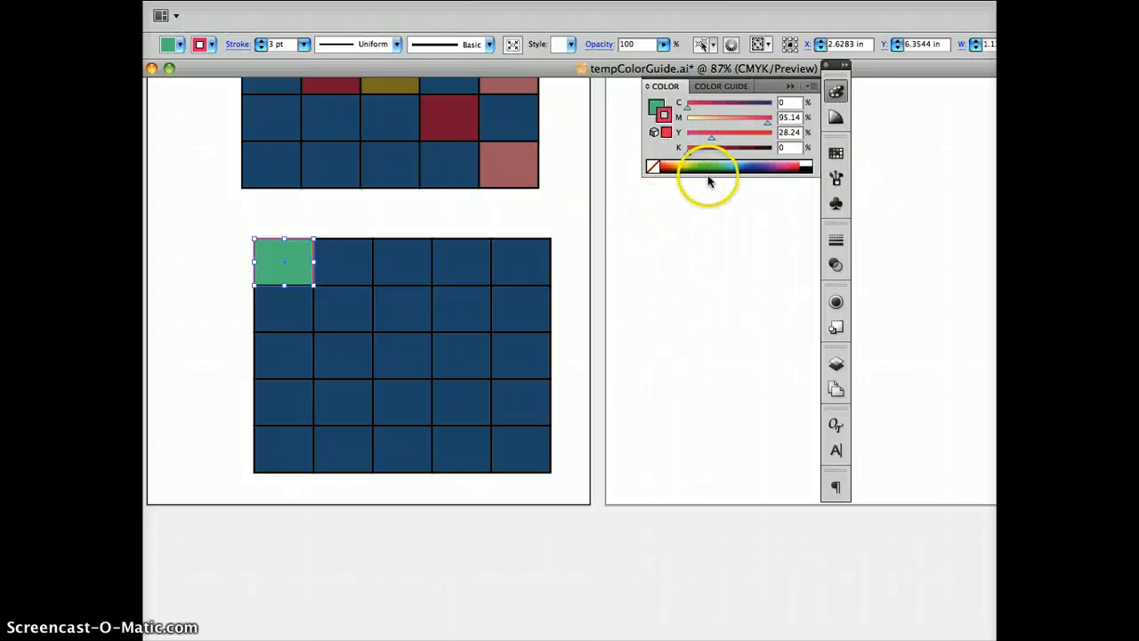
pyautogui.click(712, 85)
pyautogui.click(767, 240)
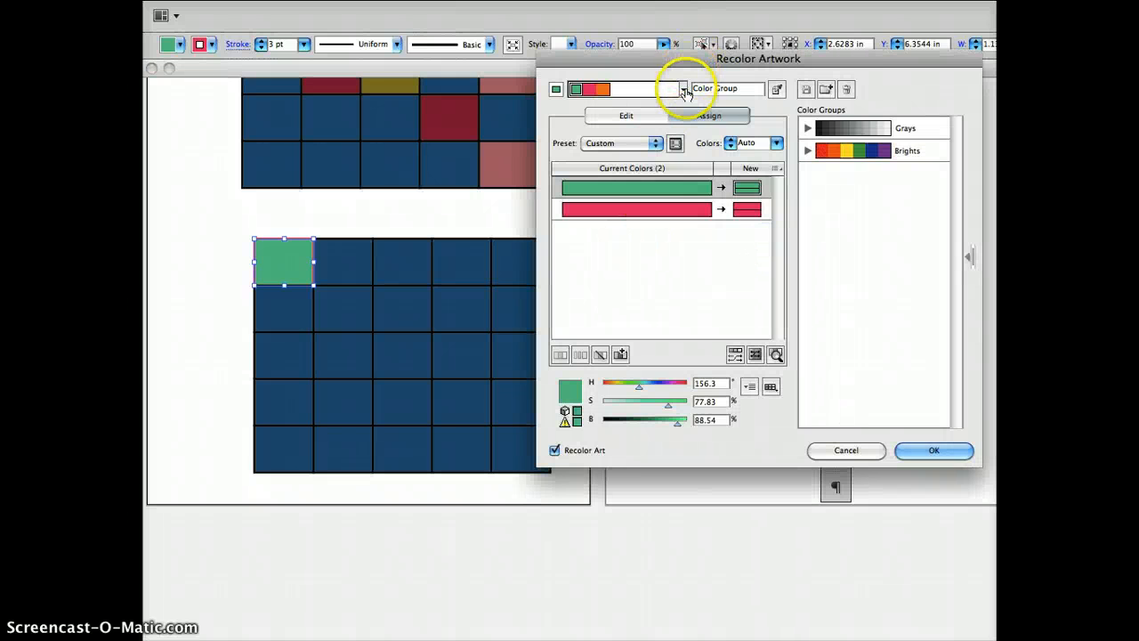
pyautogui.click(646, 116)
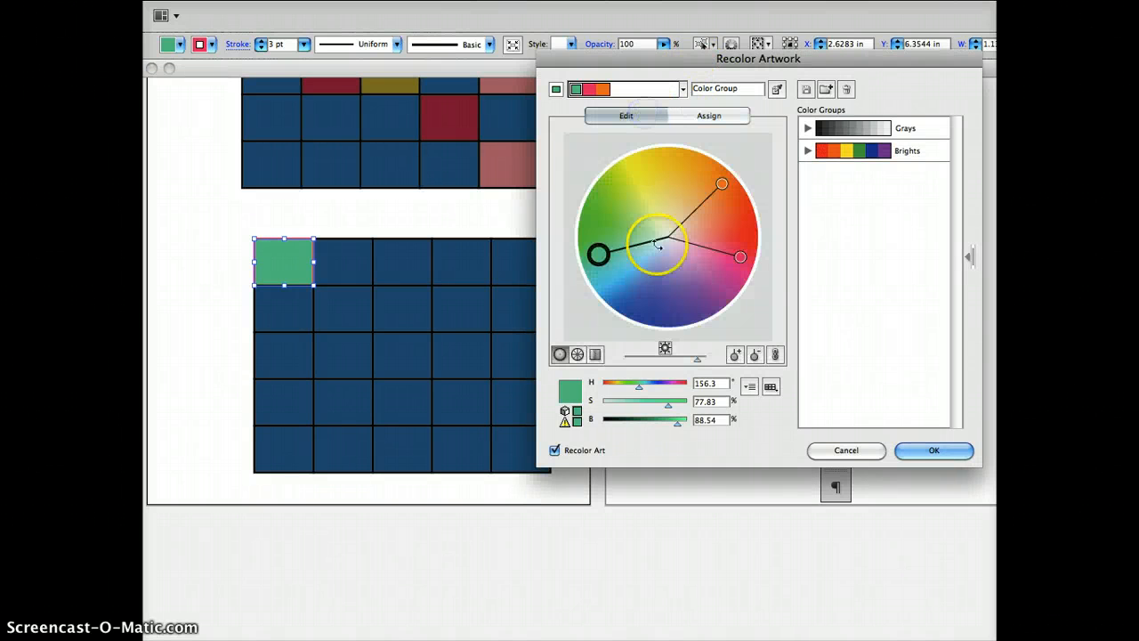
# - Save the harmony as a new color group named splitOne, view it among the swatches, and return to the Color Guide
pyautogui.click(755, 88)
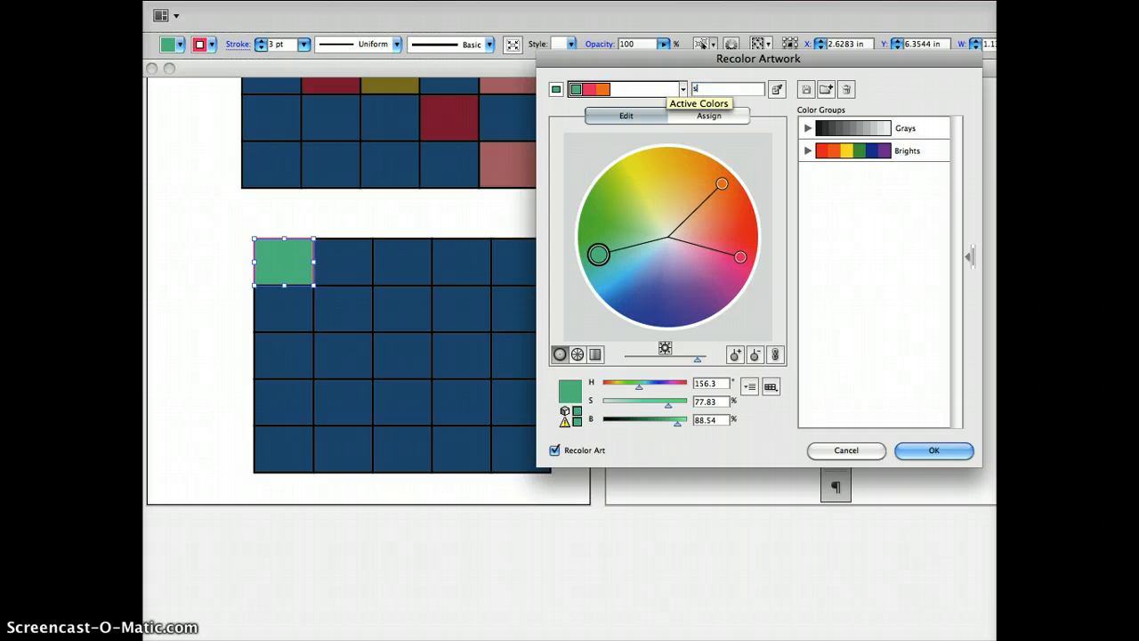
pyautogui.write('split')
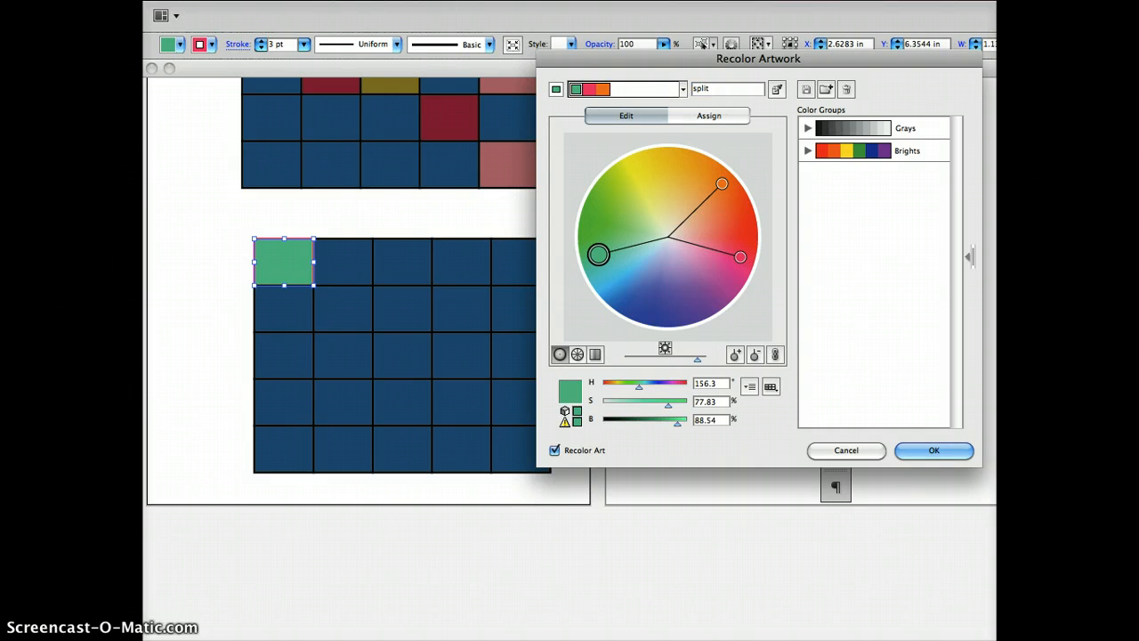
pyautogui.write('One')
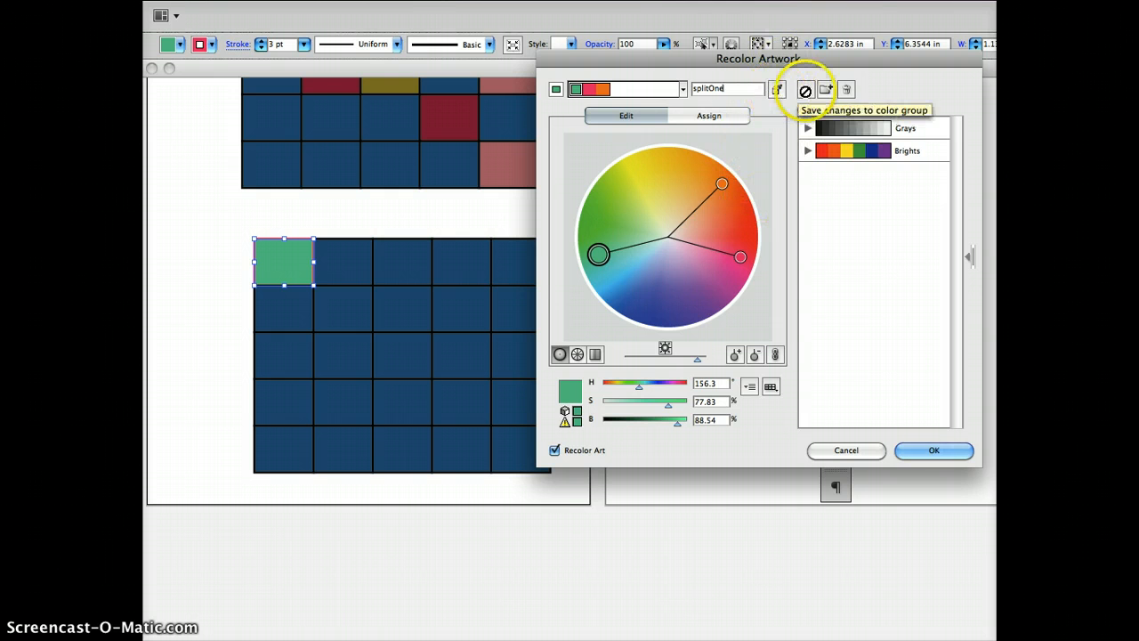
pyautogui.click(825, 91)
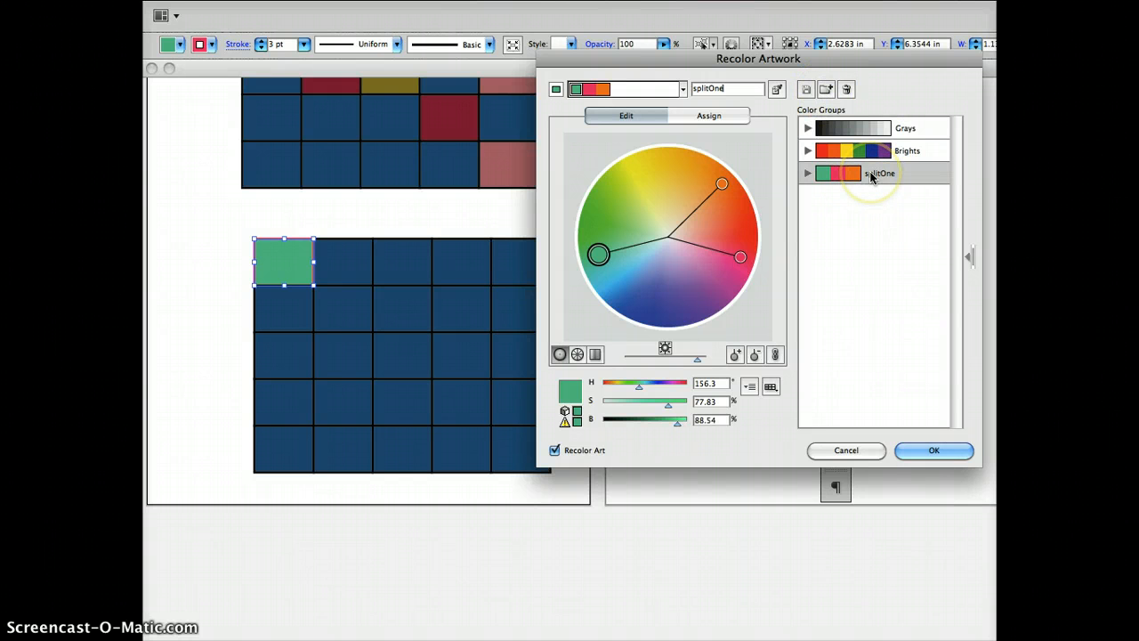
pyautogui.click(933, 451)
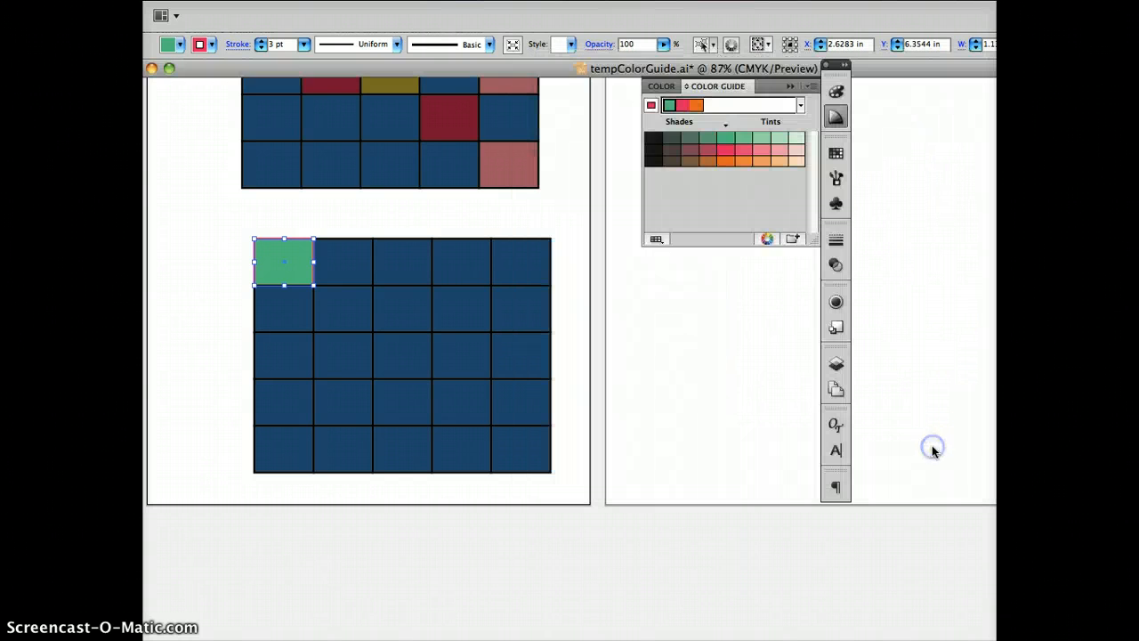
pyautogui.click(837, 154)
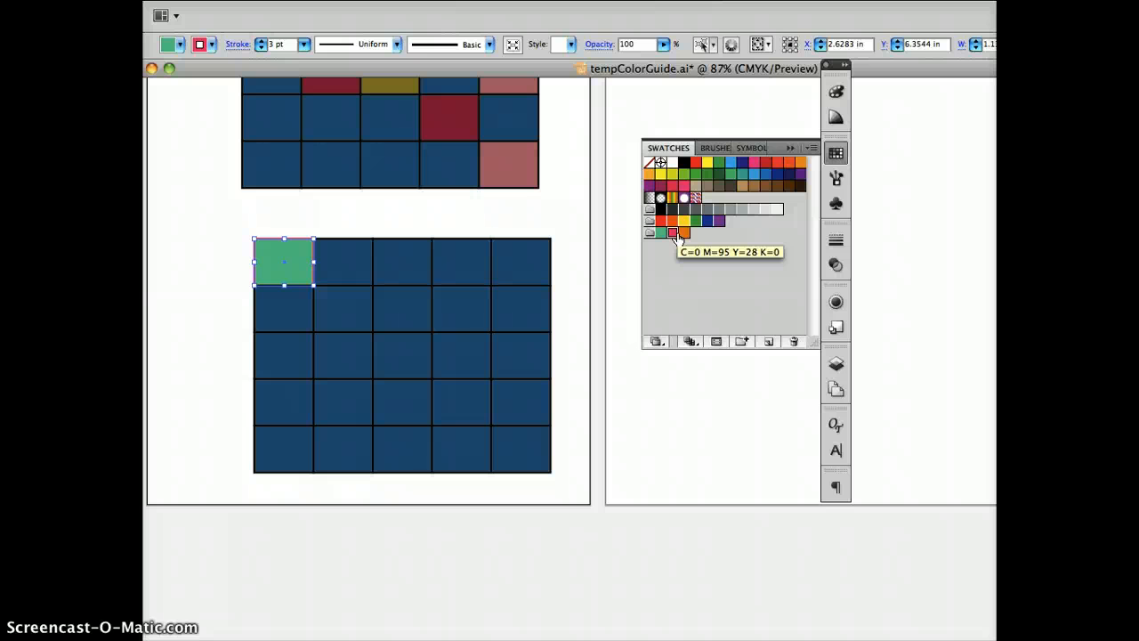
pyautogui.click(837, 91)
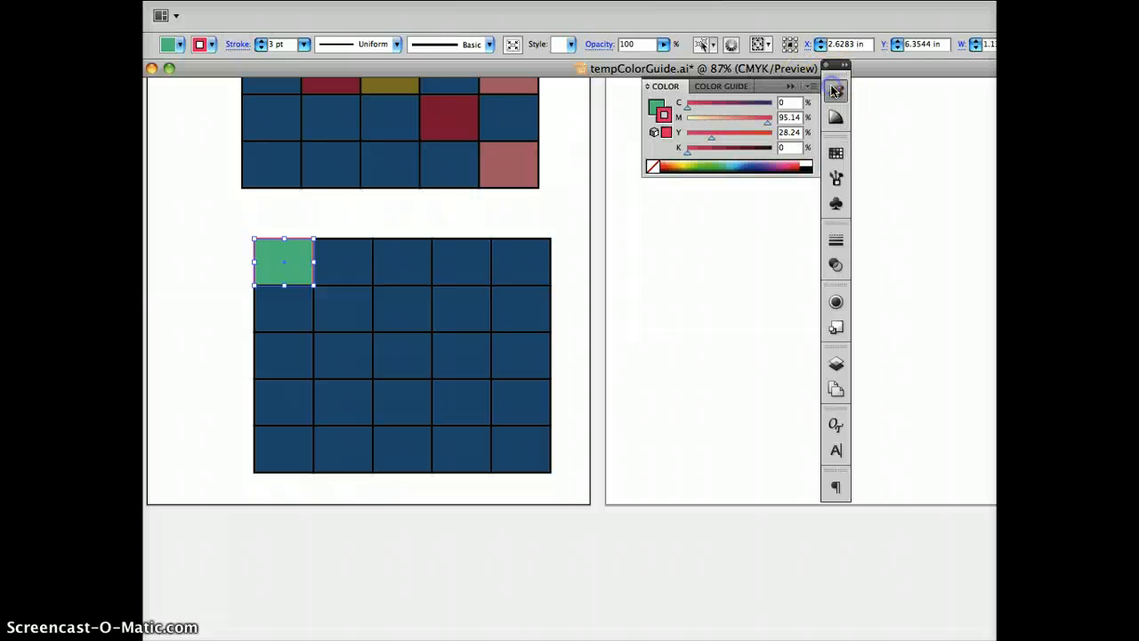
pyautogui.click(719, 85)
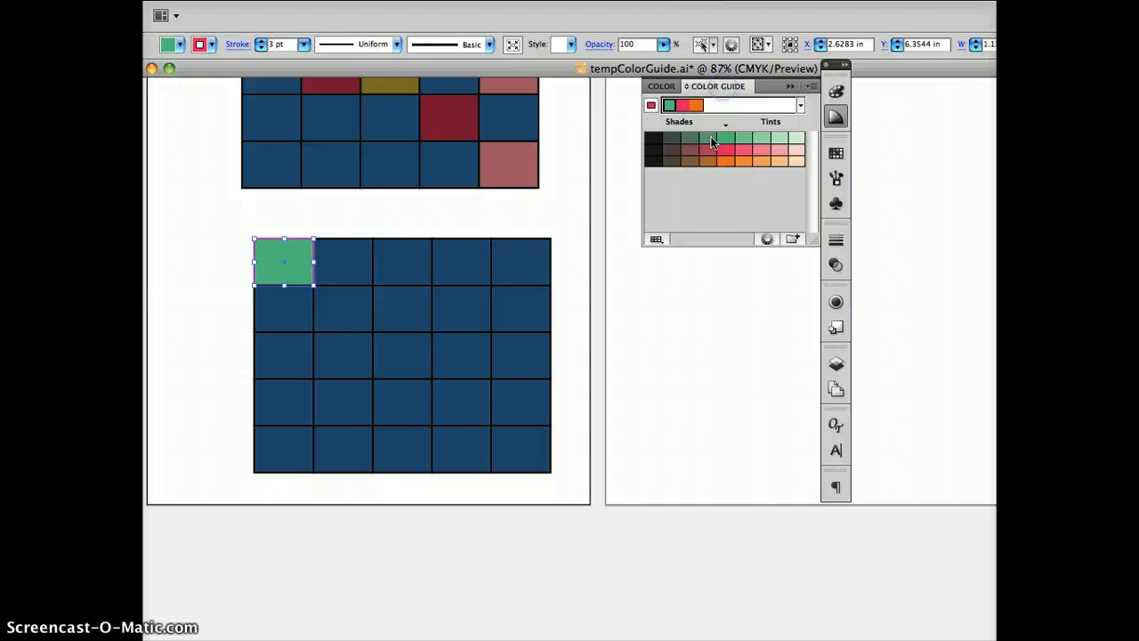
# - Make the second square's blue the Color Guide base color and fill that square with the harmony's red
pyautogui.click(336, 268)
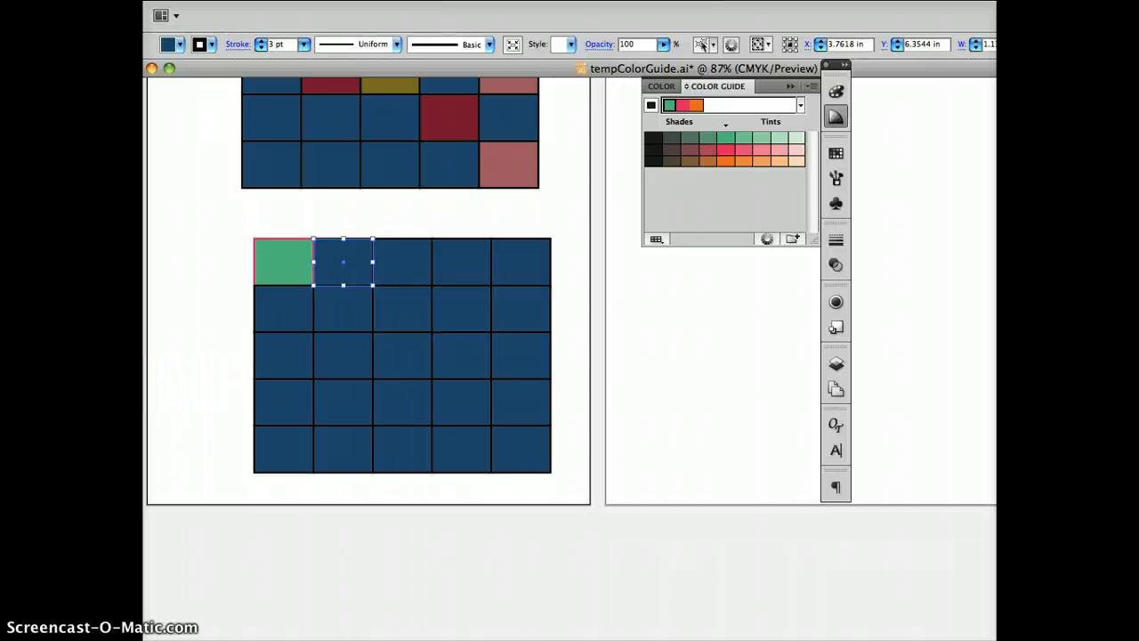
pyautogui.press('x')
pyautogui.click(362, 263)
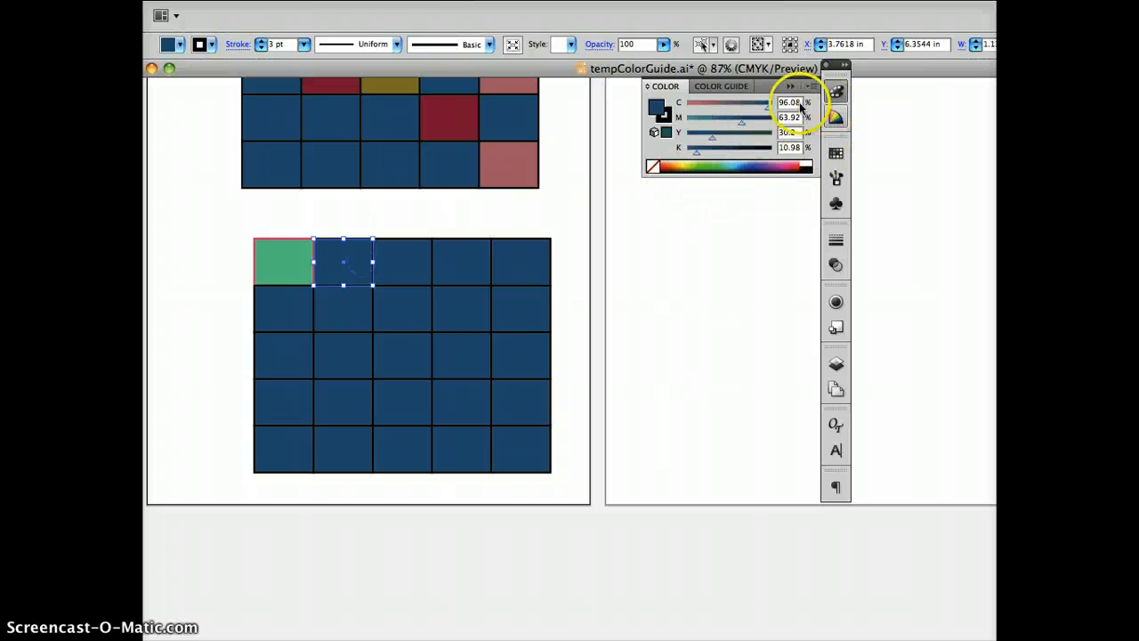
pyautogui.click(724, 90)
pyautogui.click(726, 149)
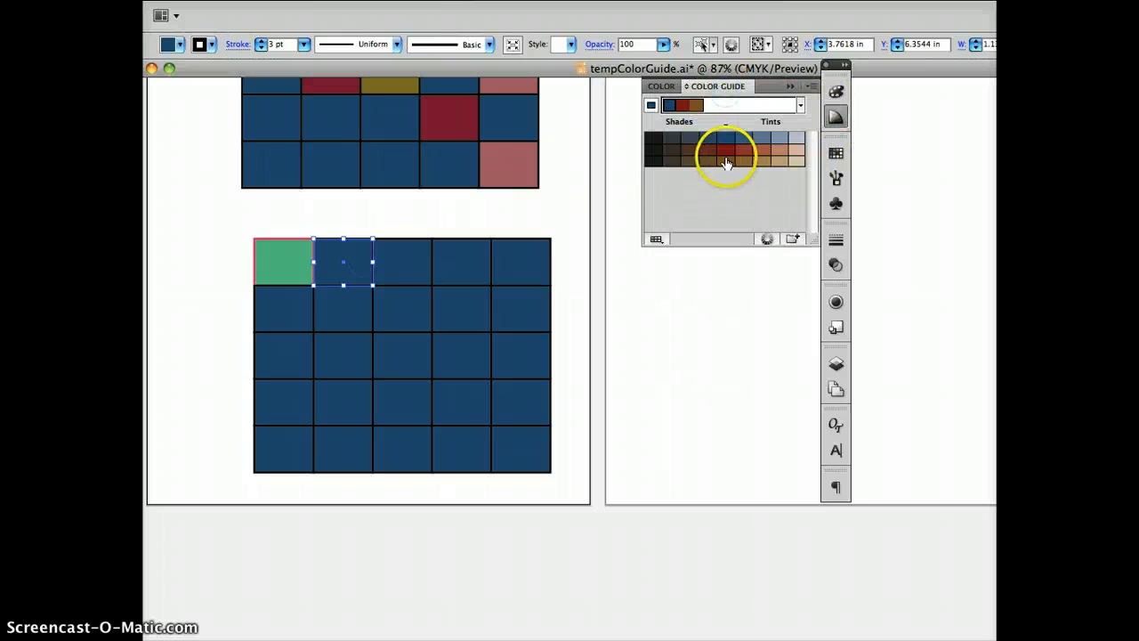
# - Fill three squares running diagonally down the lower grid with rust orange and two muted blue shades from the Color Guide
pyautogui.click(385, 314)
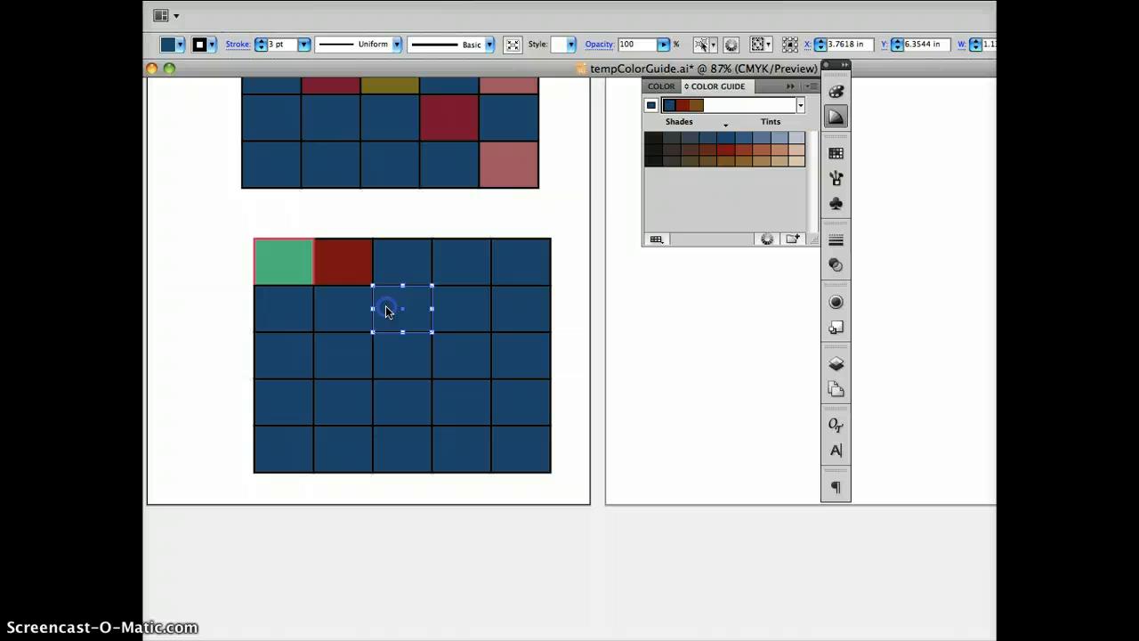
pyautogui.click(743, 149)
pyautogui.click(486, 351)
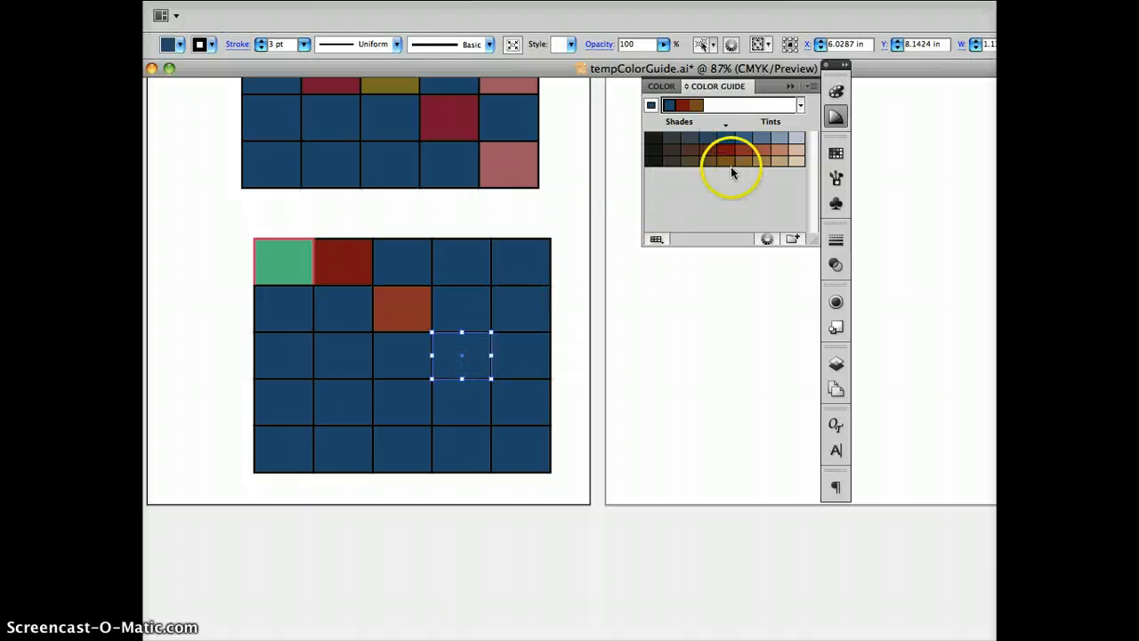
pyautogui.click(725, 140)
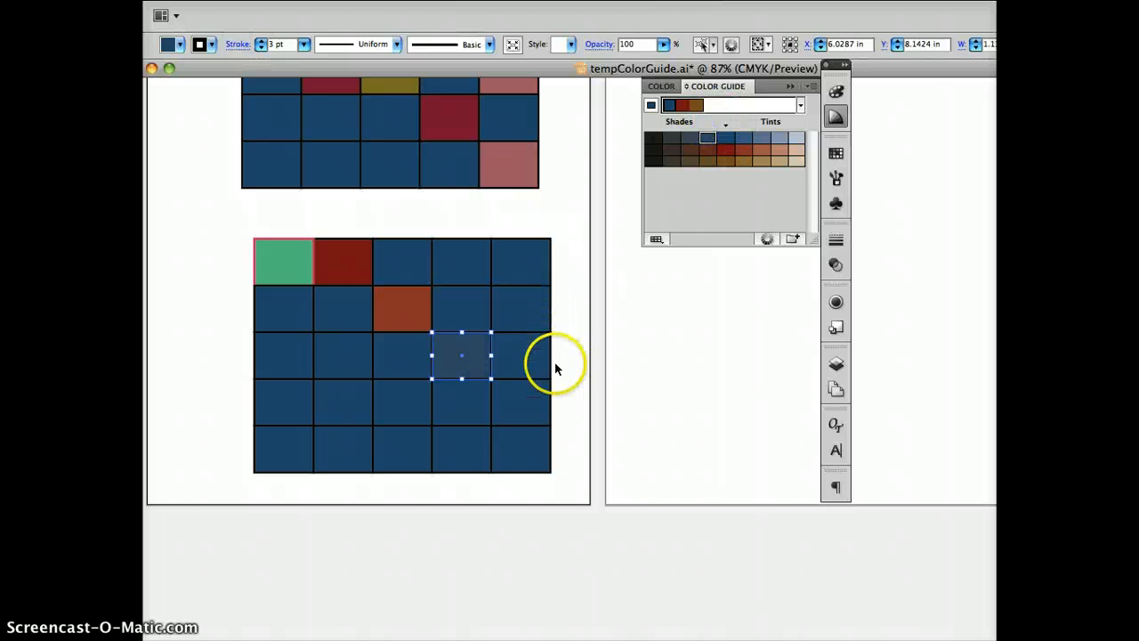
pyautogui.click(534, 394)
pyautogui.click(695, 140)
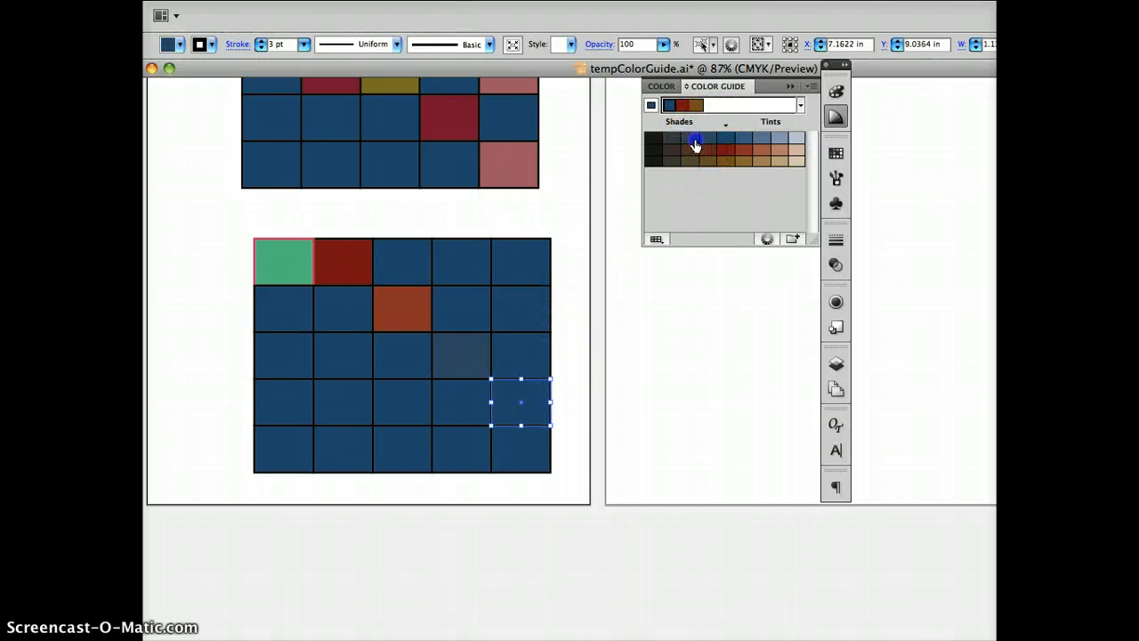
# - Recolor the last column's second square terracotta, the first row's last square dark red, and its fourth square dark brown
pyautogui.click(541, 305)
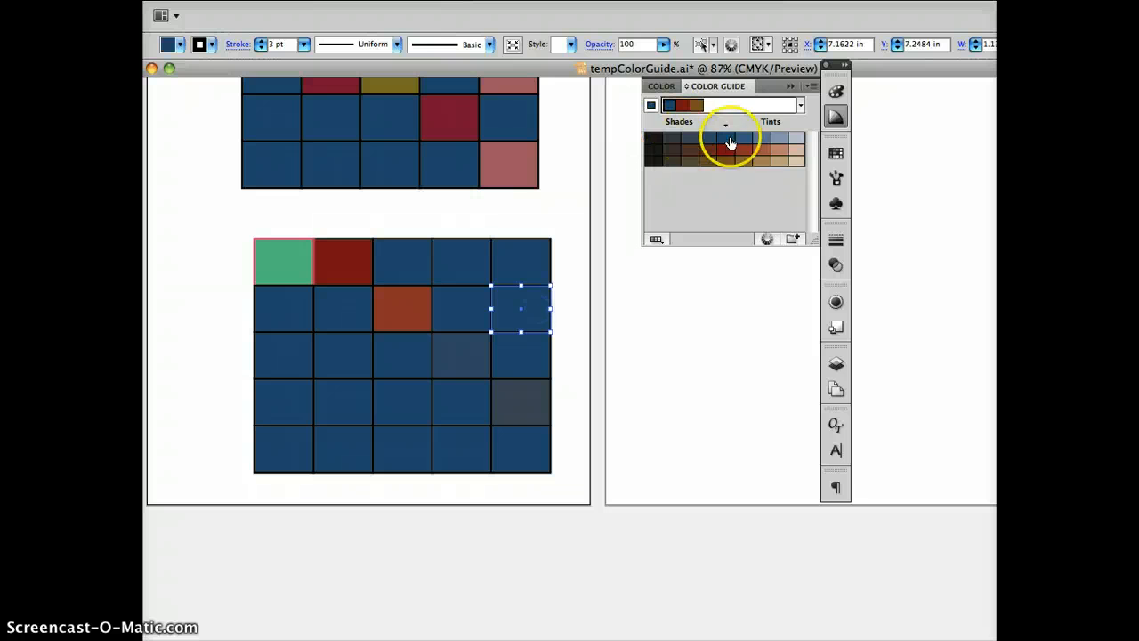
pyautogui.click(757, 147)
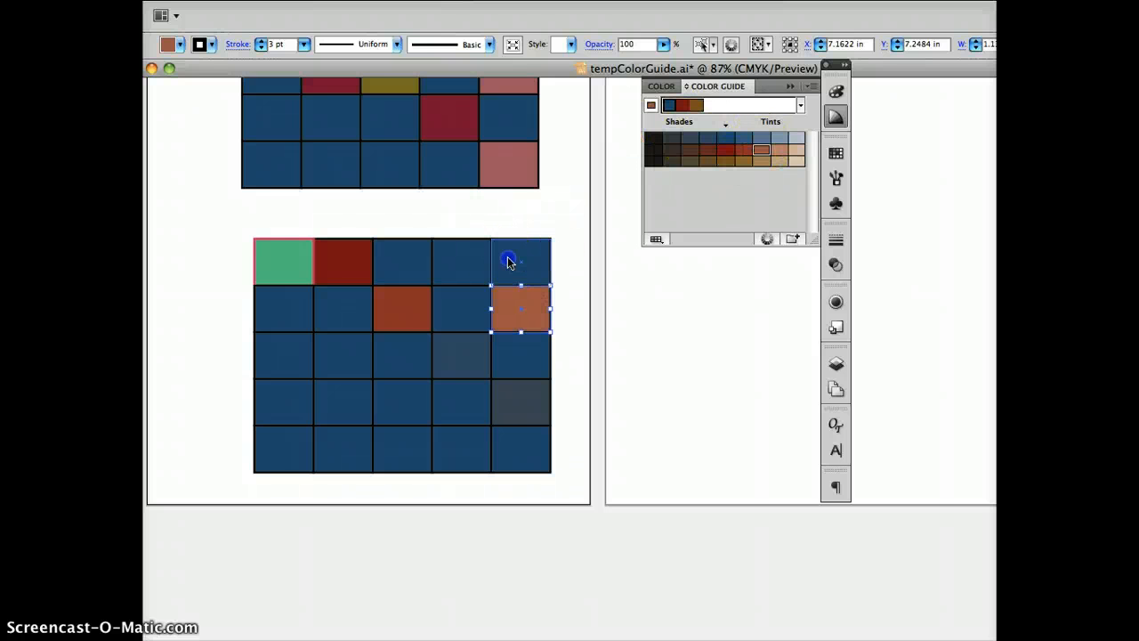
pyautogui.click(509, 261)
pyautogui.click(724, 150)
pyautogui.click(475, 256)
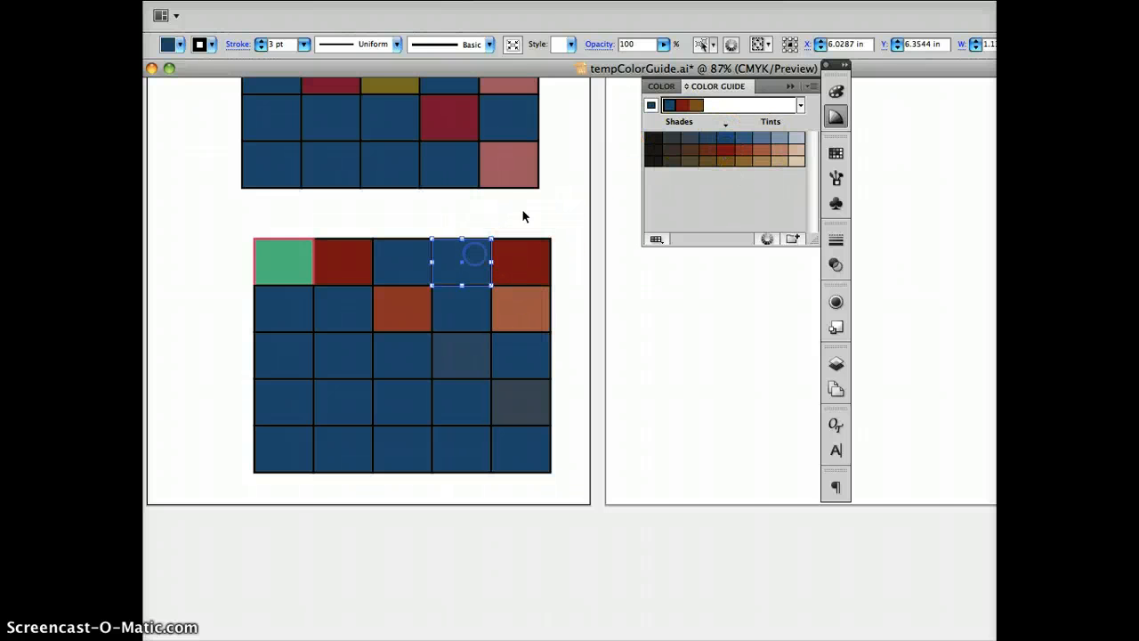
pyautogui.click(686, 153)
# - Fill the first row's third square with terracotta and two nearby blue squares in rows two and three with lighter blue tints
pyautogui.click(410, 263)
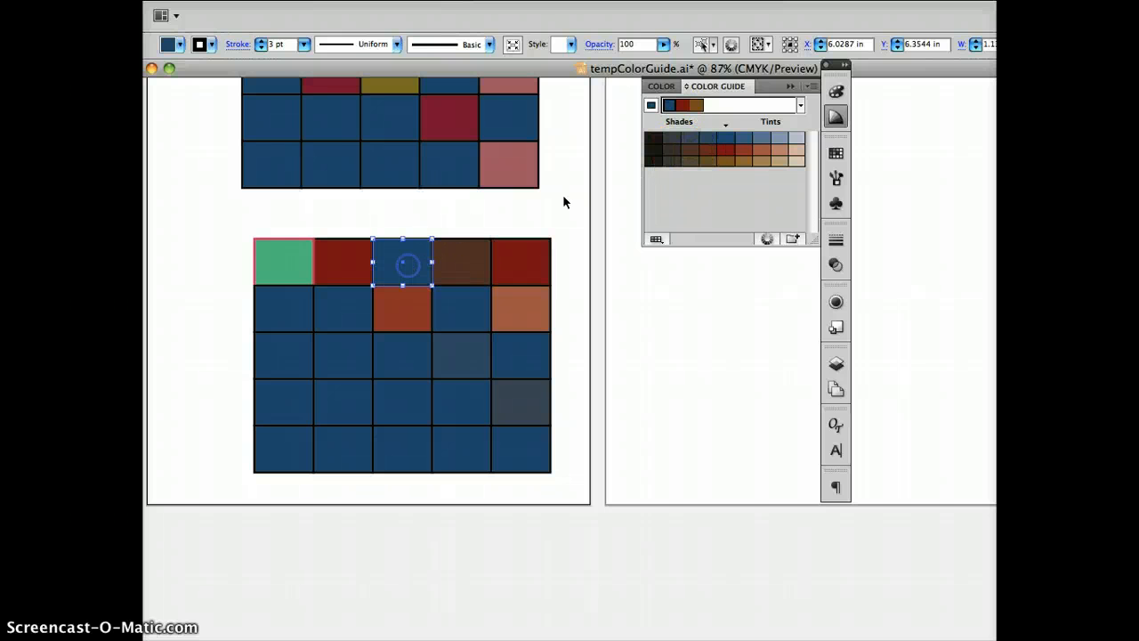
pyautogui.click(735, 154)
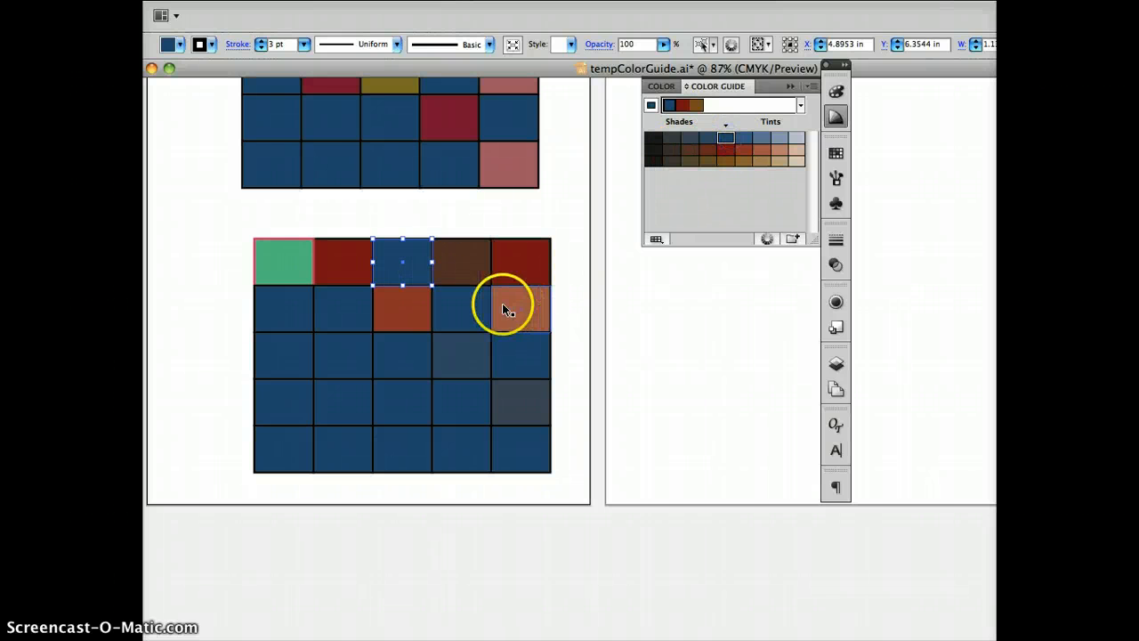
pyautogui.click(761, 150)
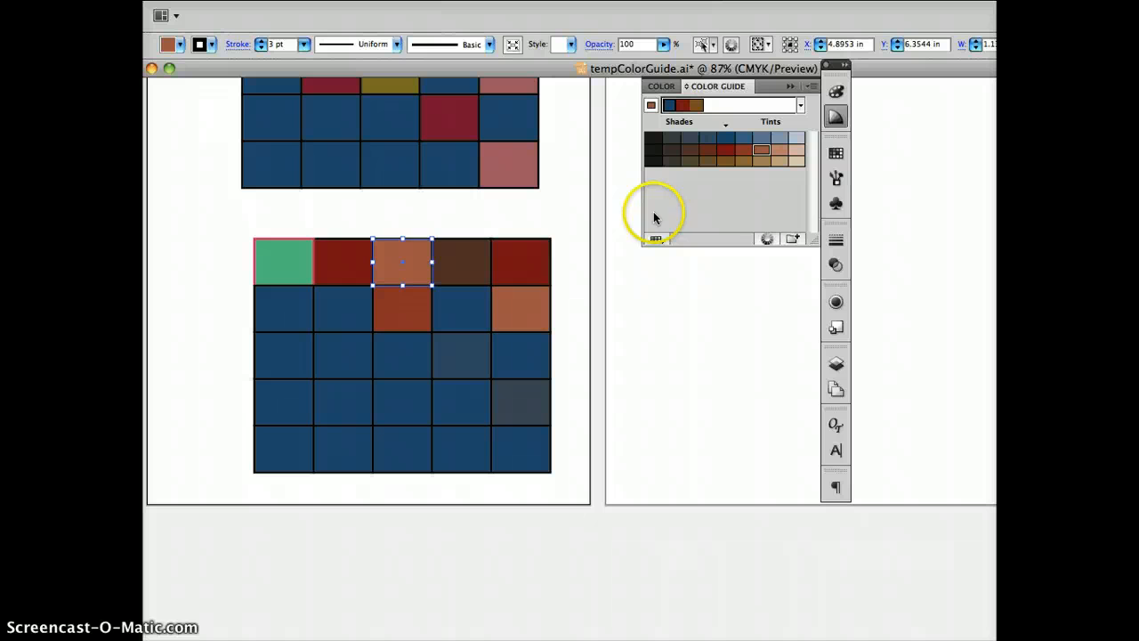
pyautogui.click(474, 305)
pyautogui.click(762, 138)
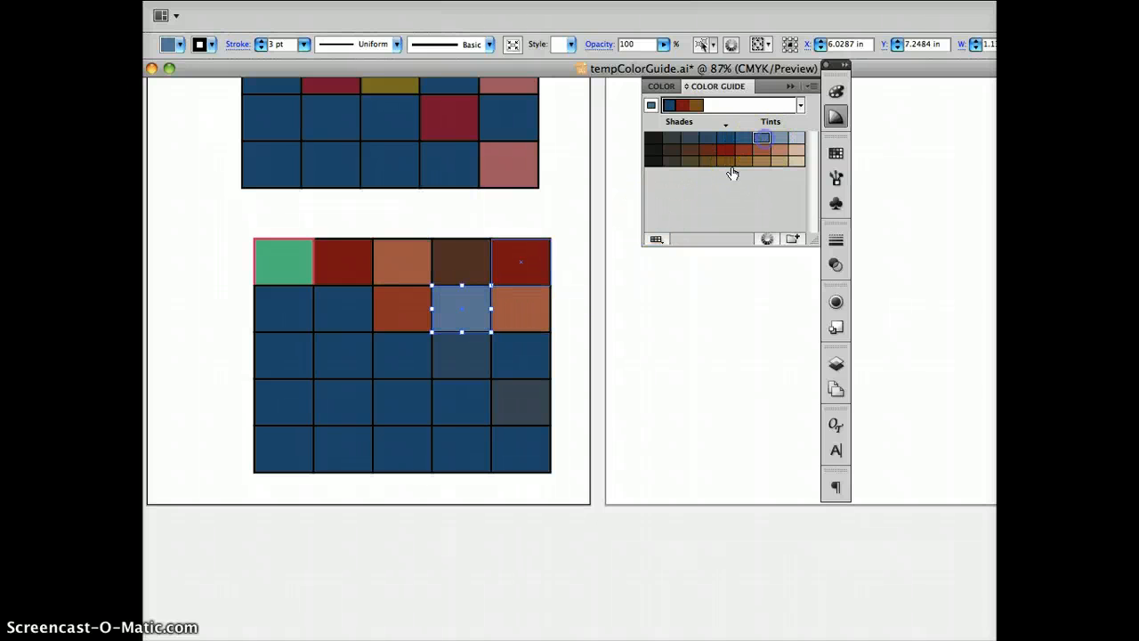
pyautogui.click(527, 360)
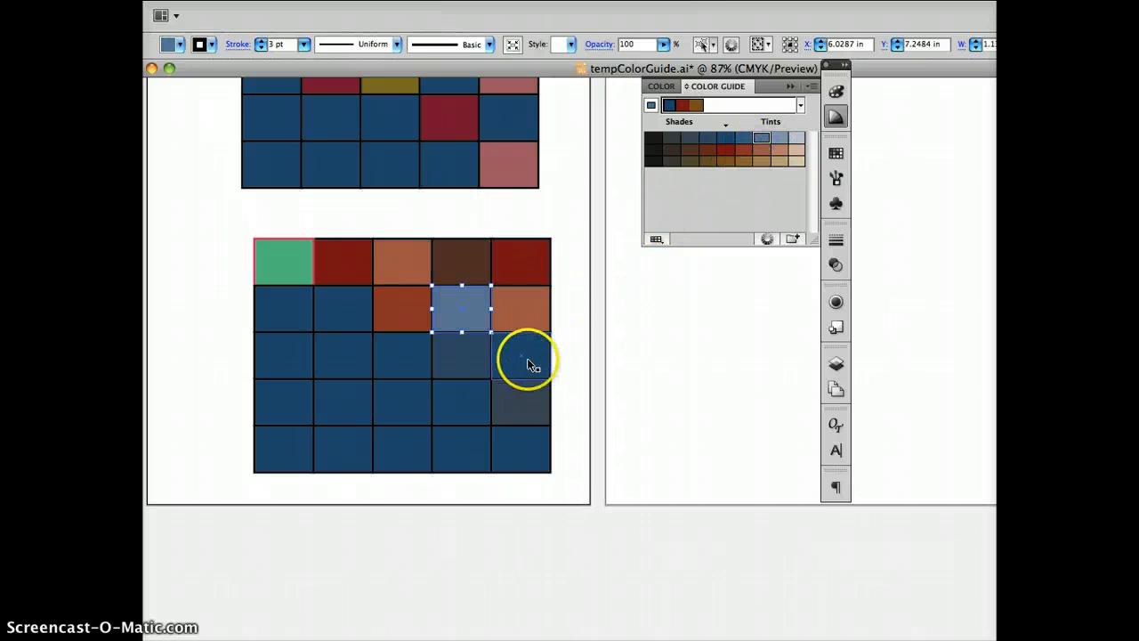
pyautogui.click(789, 139)
pyautogui.click(411, 374)
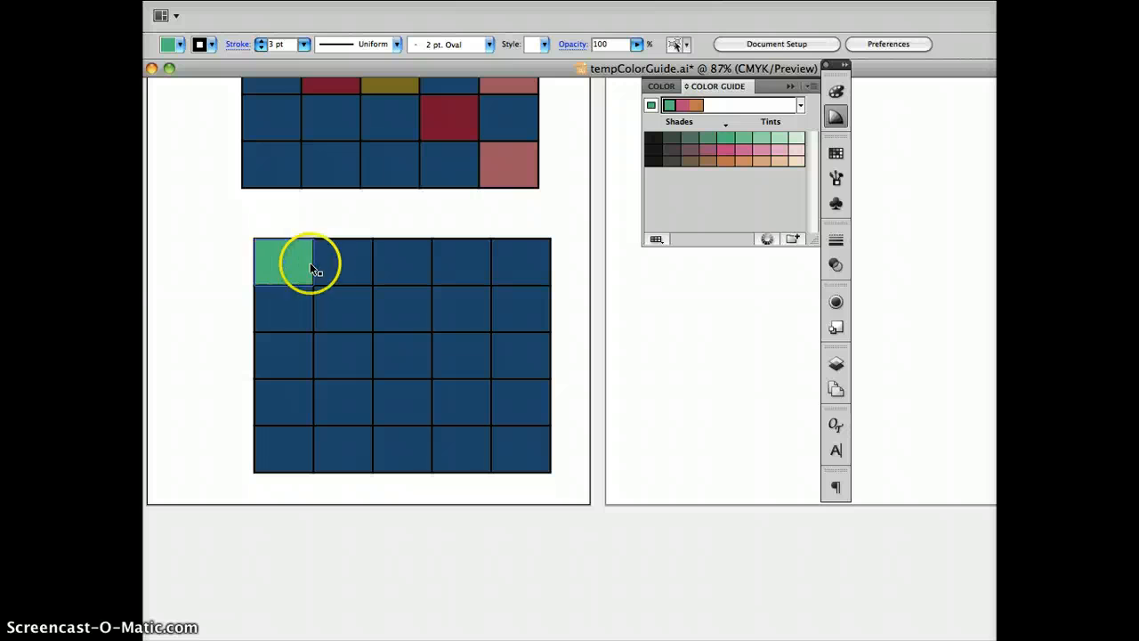
# - Select the lower grid's second square and set its blue as the Color Guide's base color
pyautogui.click(289, 267)
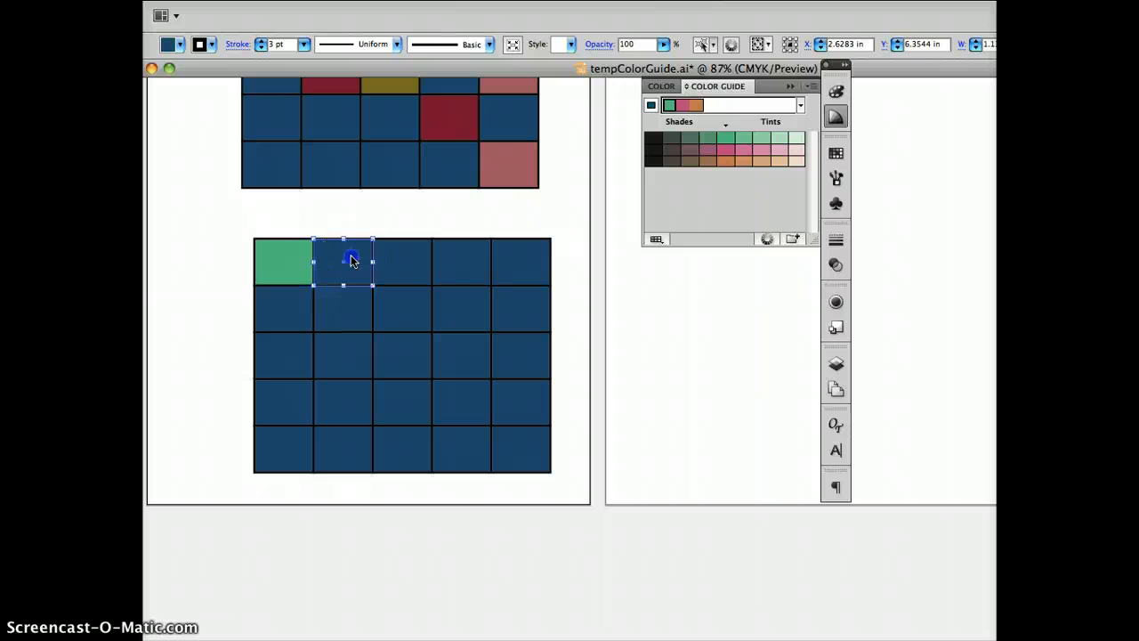
pyautogui.click(649, 106)
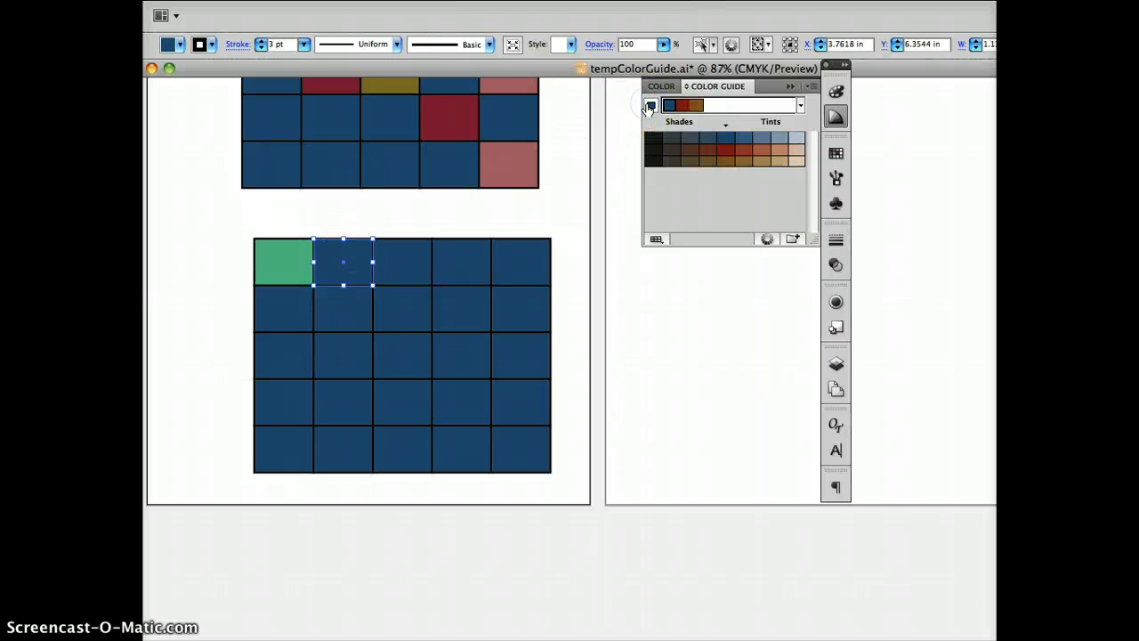
# - Select the green first square of the lower grid and set its color as the Color Guide's base color
pyautogui.click(344, 258)
pyautogui.click(283, 264)
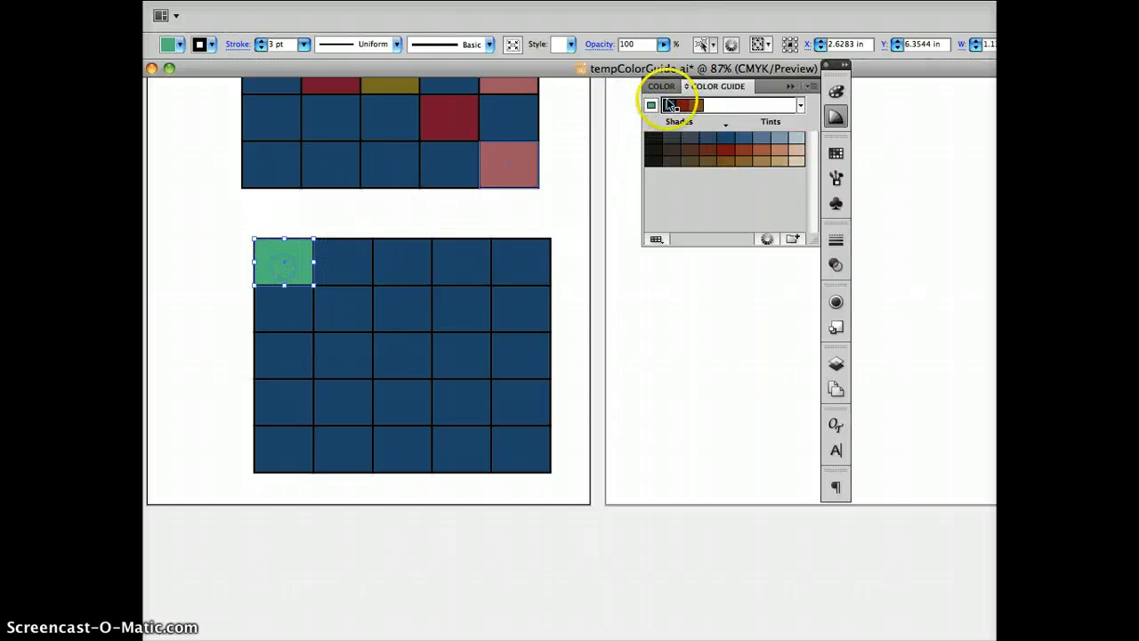
pyautogui.click(647, 109)
pyautogui.click(649, 108)
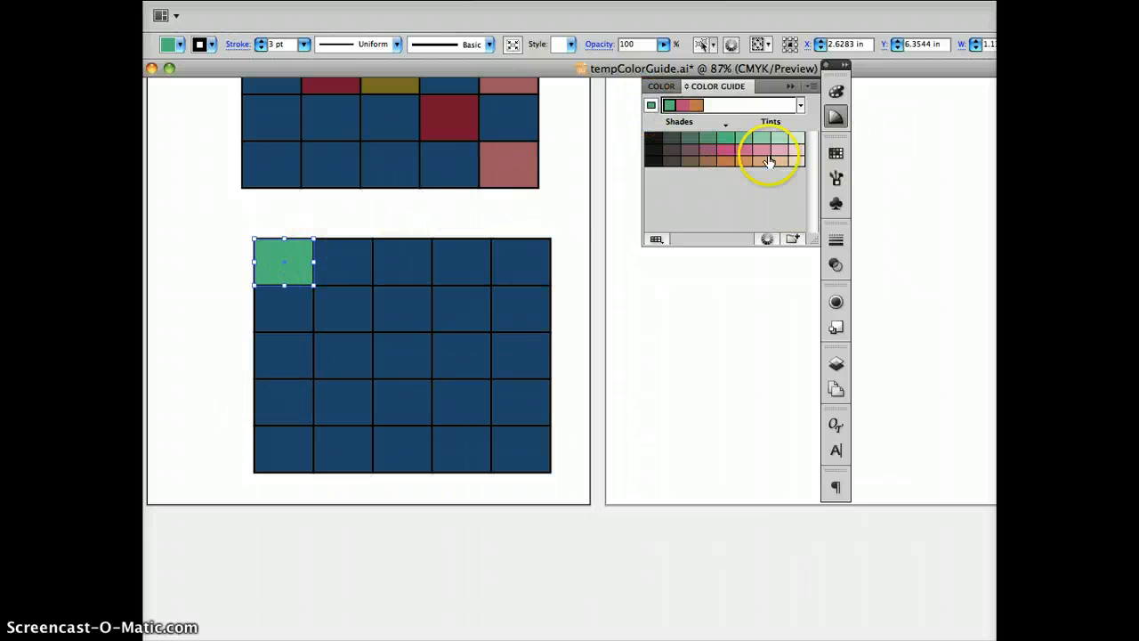
# - Open the green-based harmony on the Recolor Artwork color wheel and accept it unchanged
pyautogui.click(767, 239)
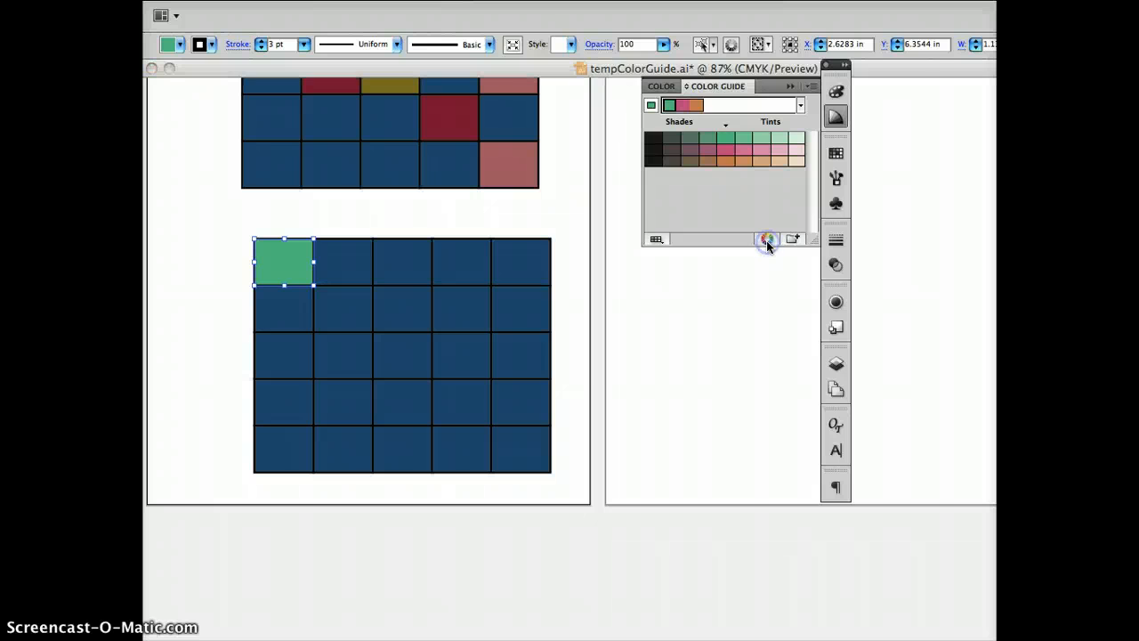
pyautogui.click(623, 116)
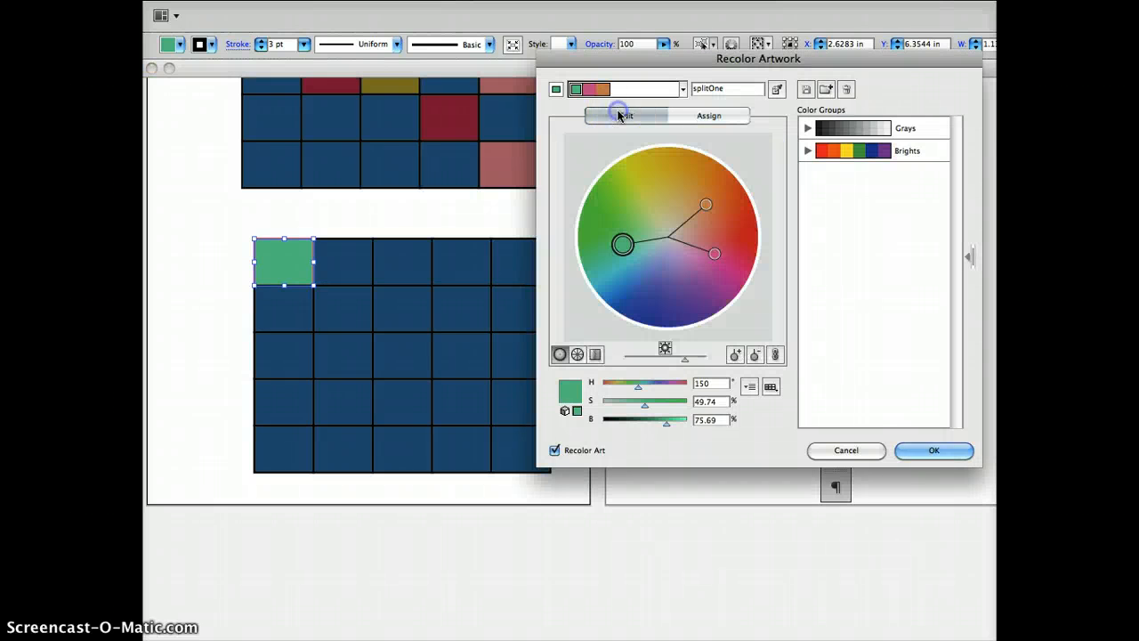
pyautogui.click(926, 452)
pyautogui.click(753, 212)
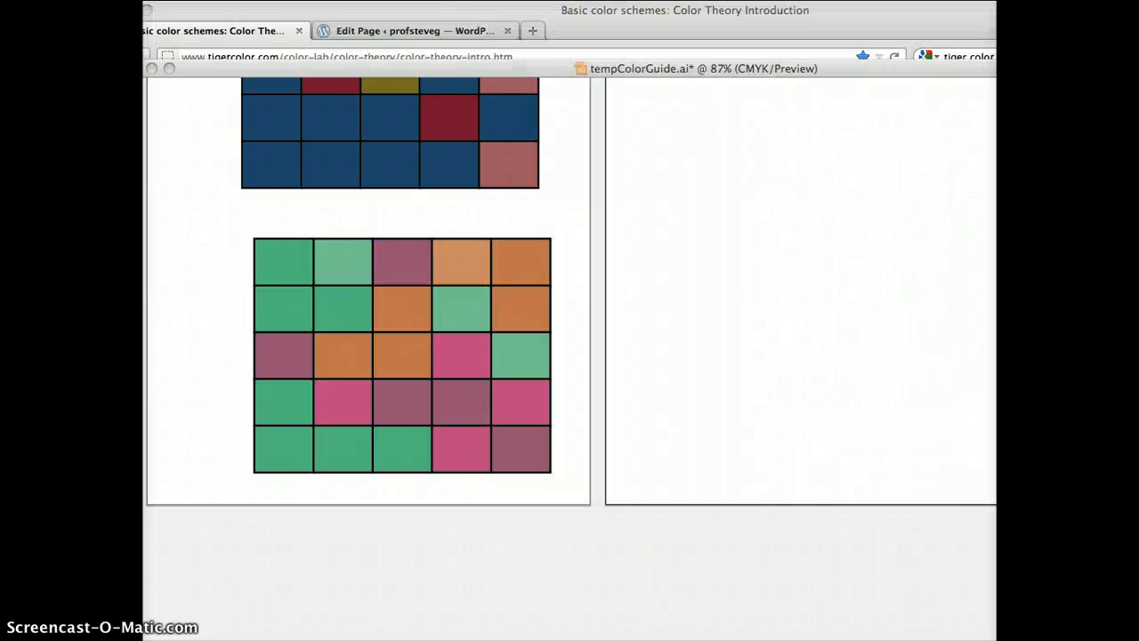
# - Select the whole multicolored lower grid and place a duplicate of it on the neighboring artboard
pyautogui.click(453, 491)
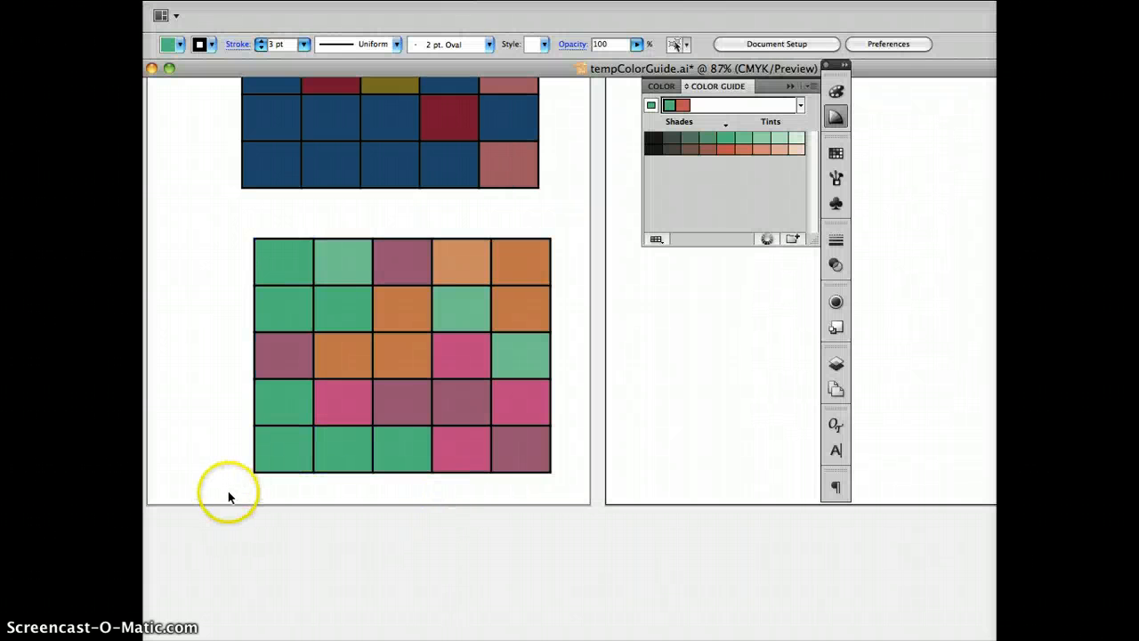
pyautogui.moveTo(226, 490); pyautogui.dragTo(539, 225)
pyautogui.click(302, 258)
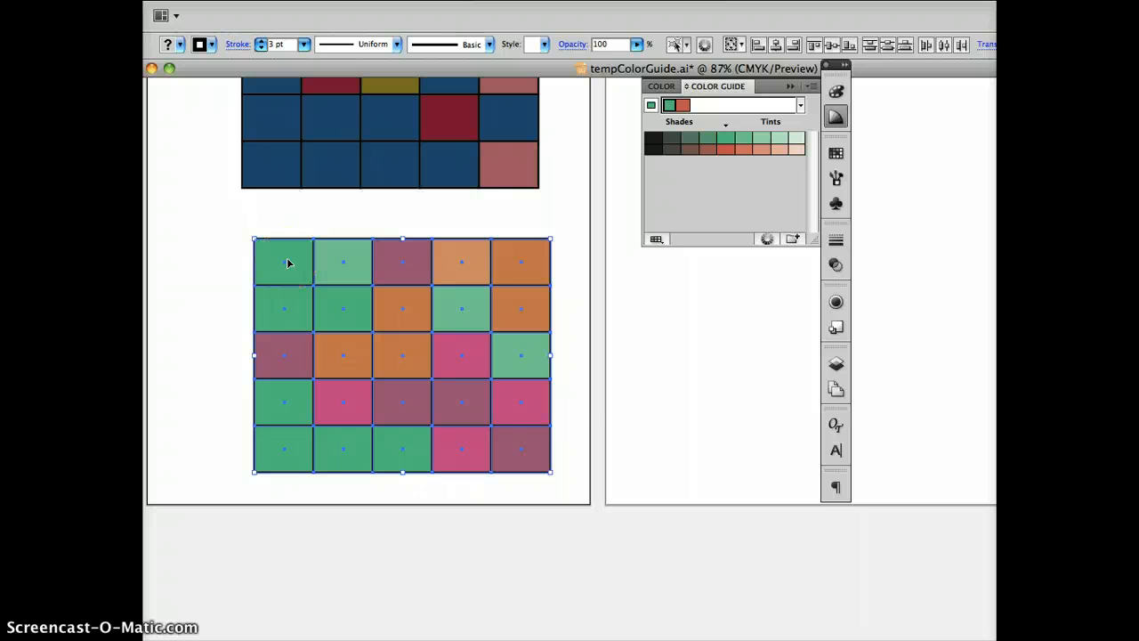
pyautogui.moveTo(429, 286); pyautogui.dragTo(659, 281)
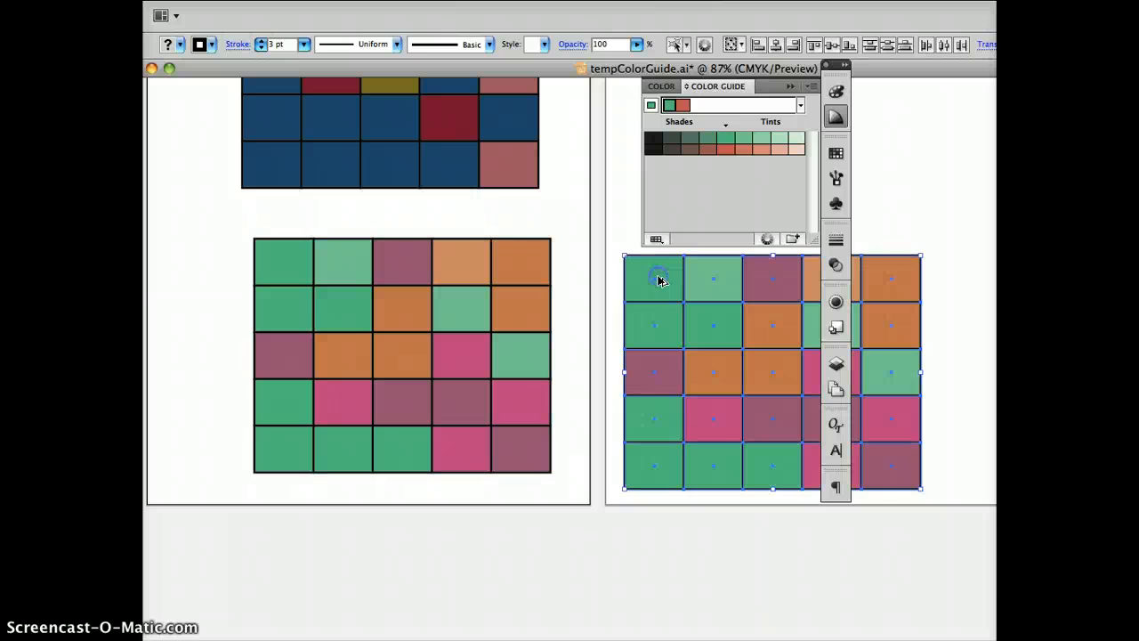
# - Open the original lower grid in Recolor Artwork and load its own artwork colors onto the color wheel for editing
pyautogui.click(510, 222)
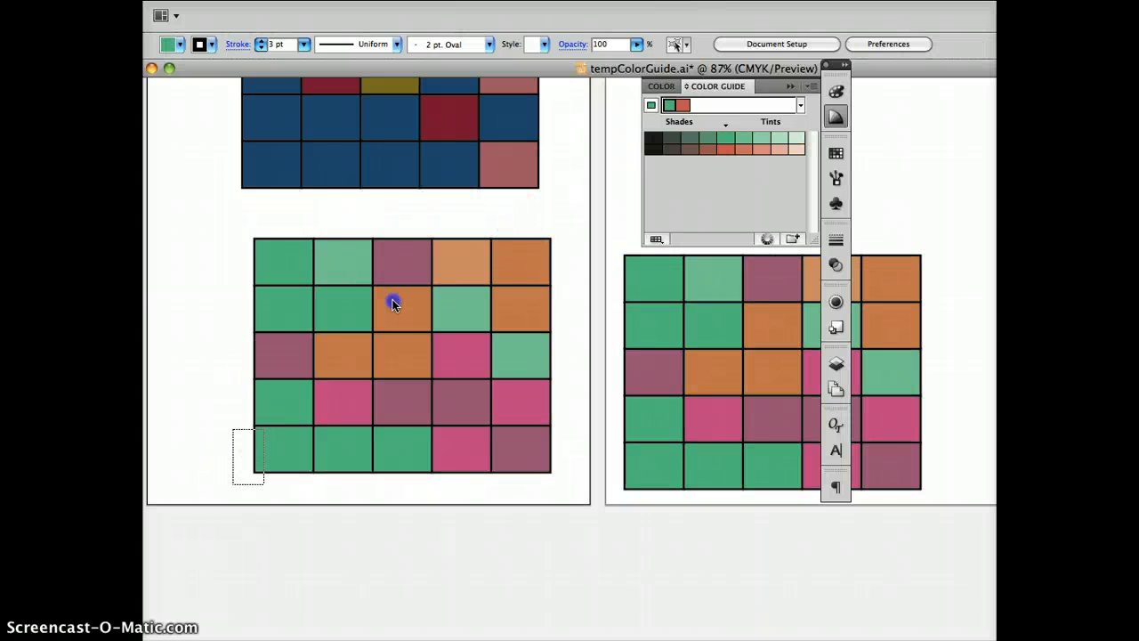
pyautogui.moveTo(392, 303); pyautogui.dragTo(573, 222)
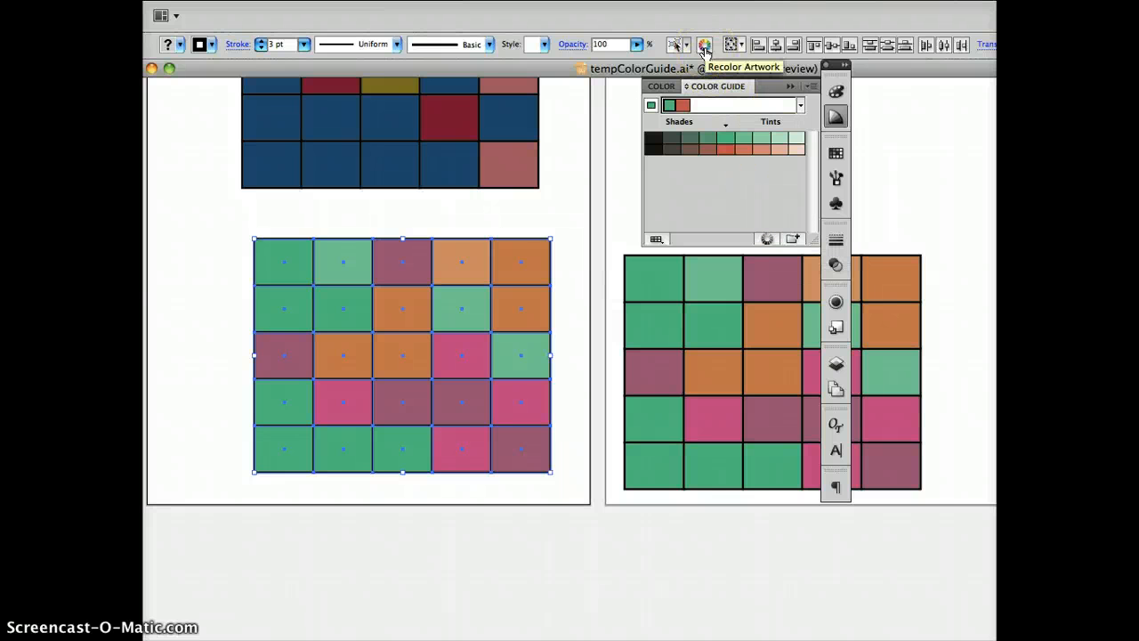
pyautogui.click(765, 238)
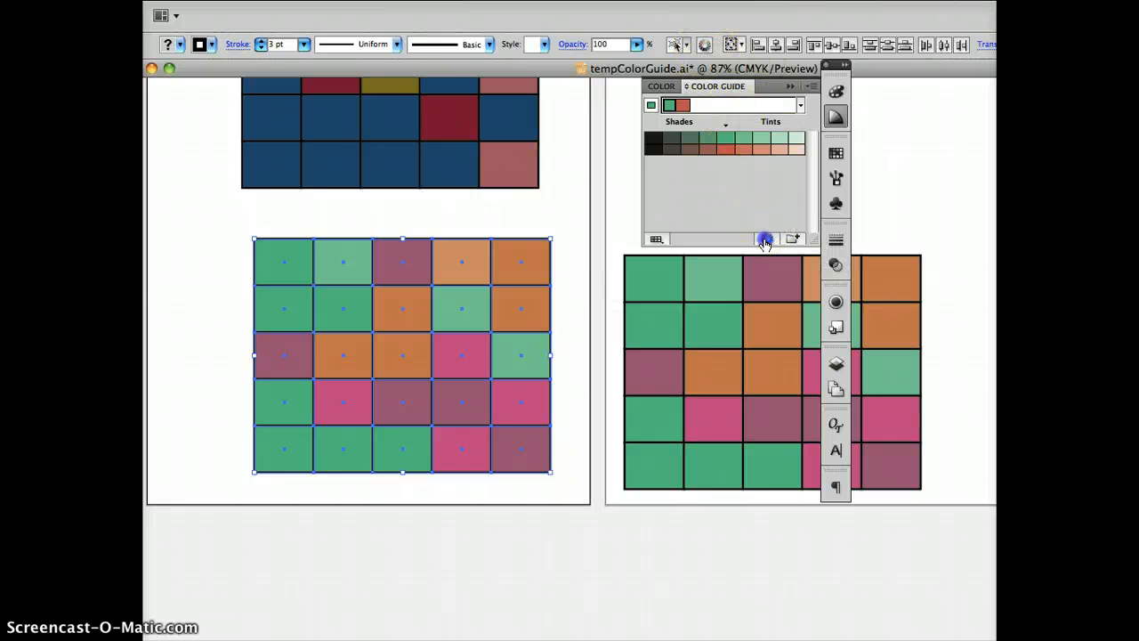
pyautogui.click(709, 117)
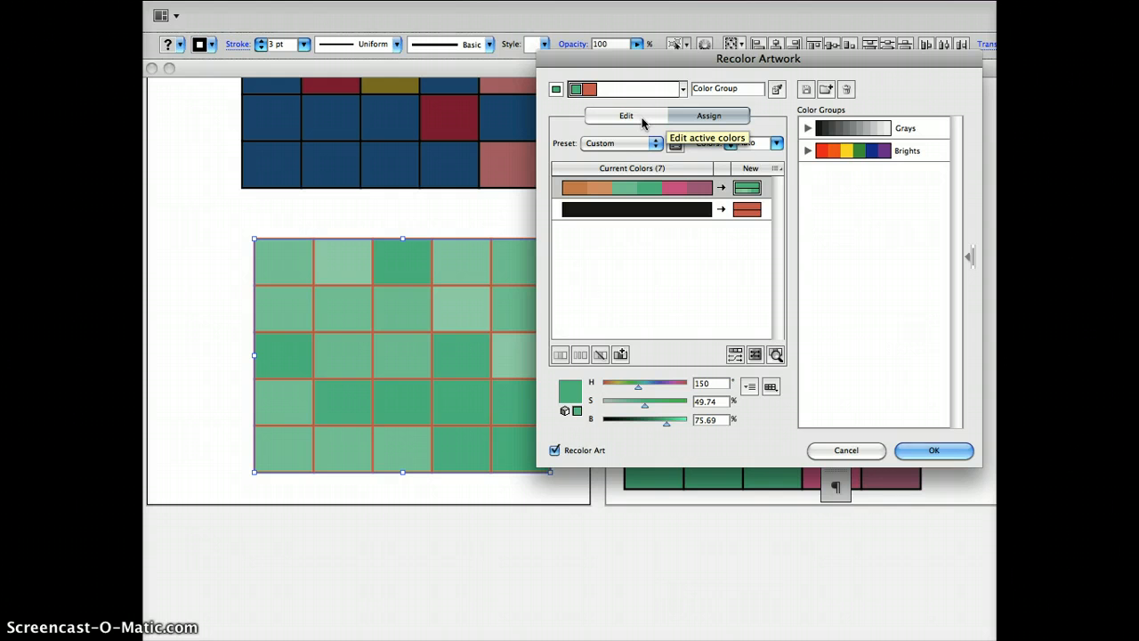
pyautogui.click(680, 59)
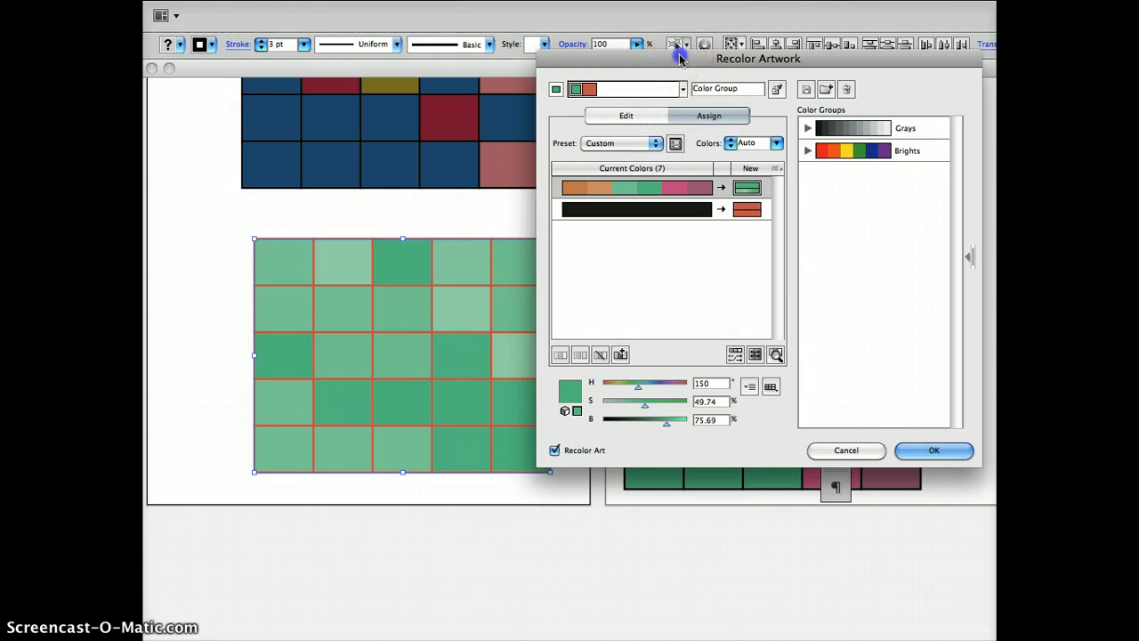
pyautogui.moveTo(680, 59); pyautogui.dragTo(689, 18)
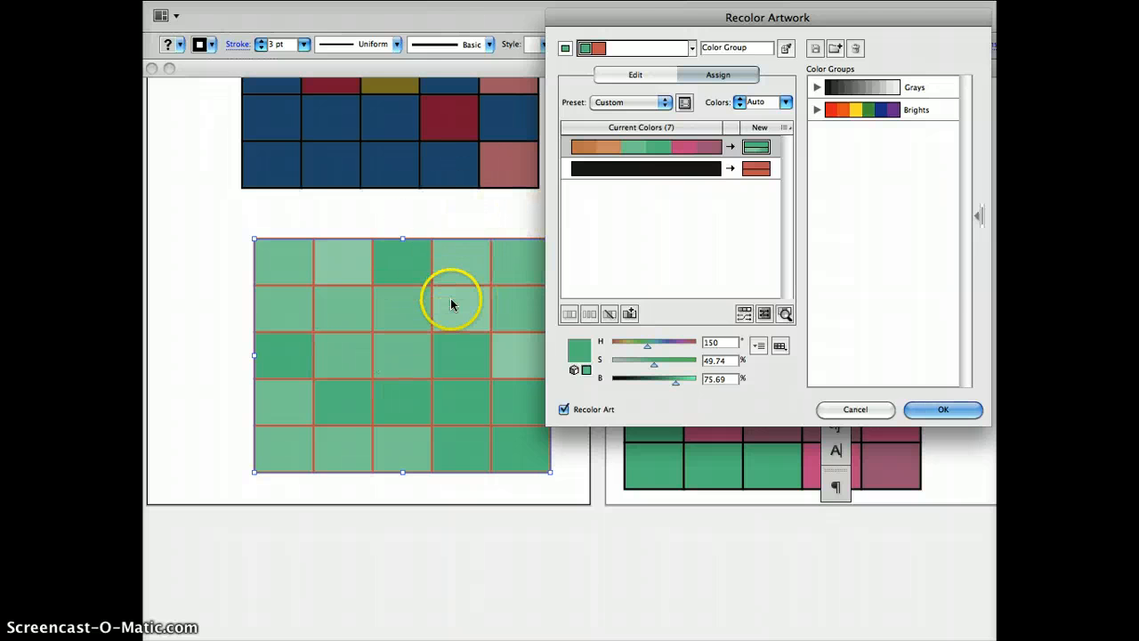
pyautogui.click(789, 53)
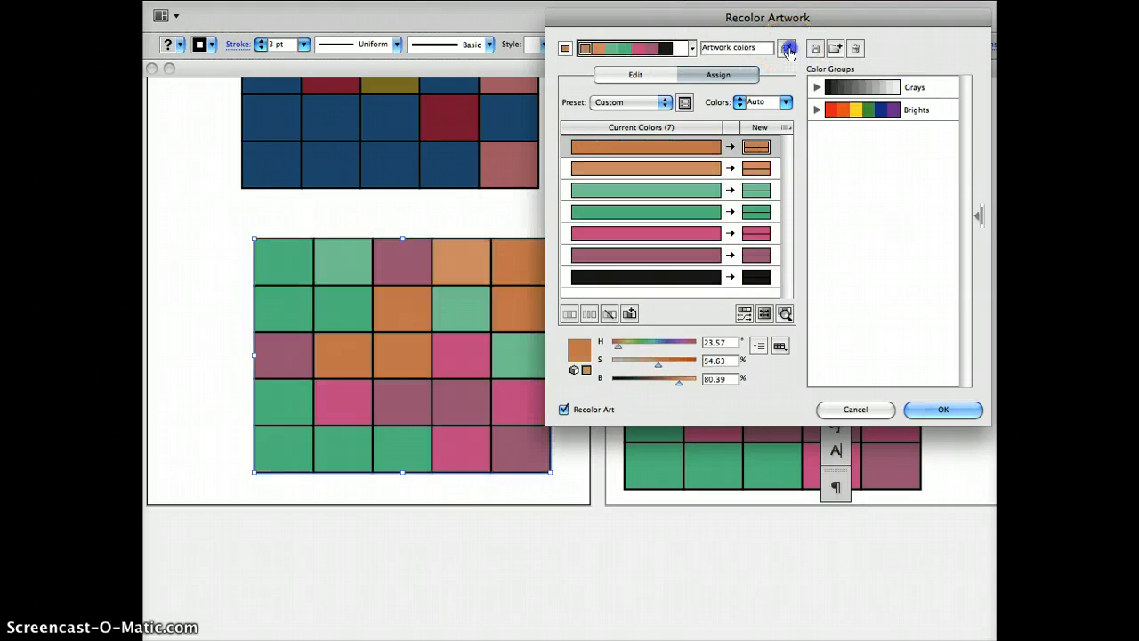
pyautogui.click(631, 76)
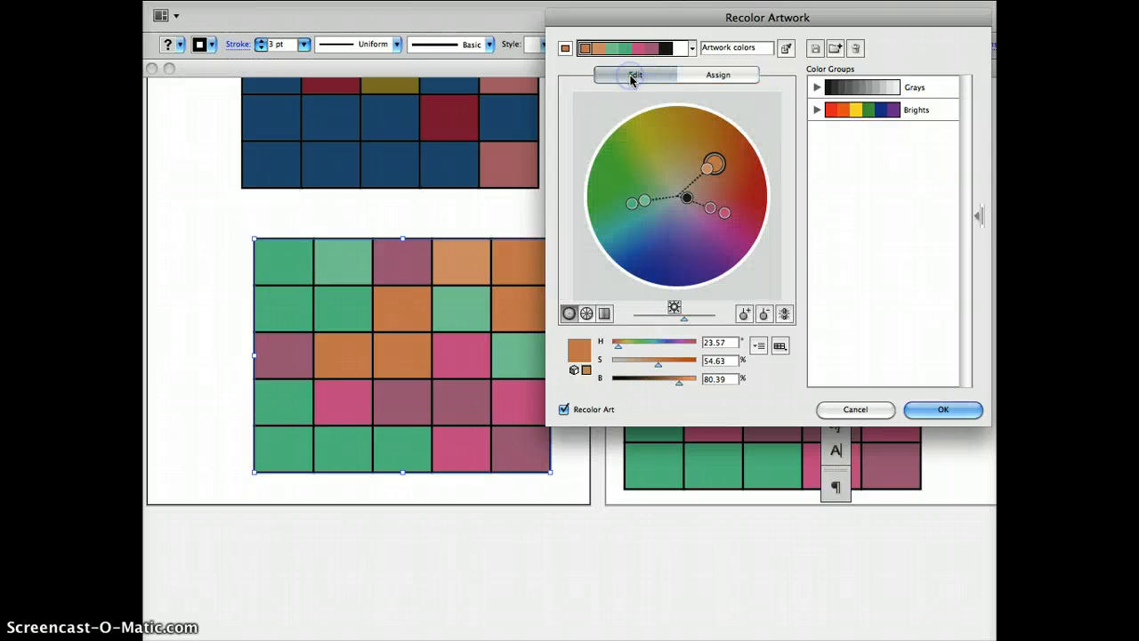
# - Link the harmony colors, rotate the orange base color to a golden hue of about 36°, and apply the recoloring
pyautogui.click(784, 316)
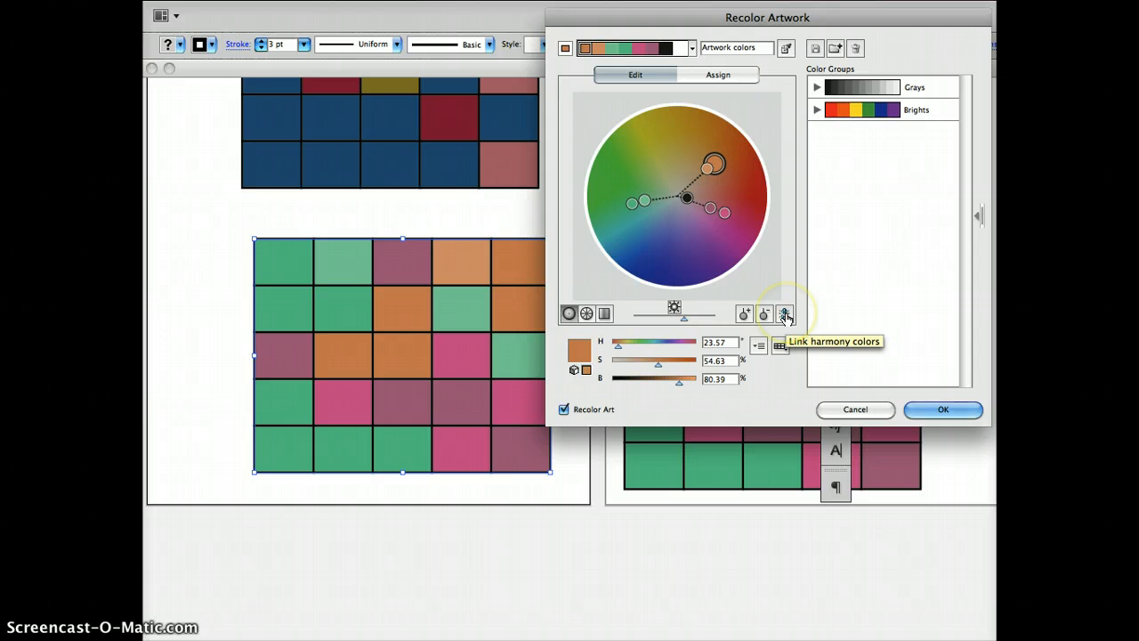
pyautogui.click(784, 316)
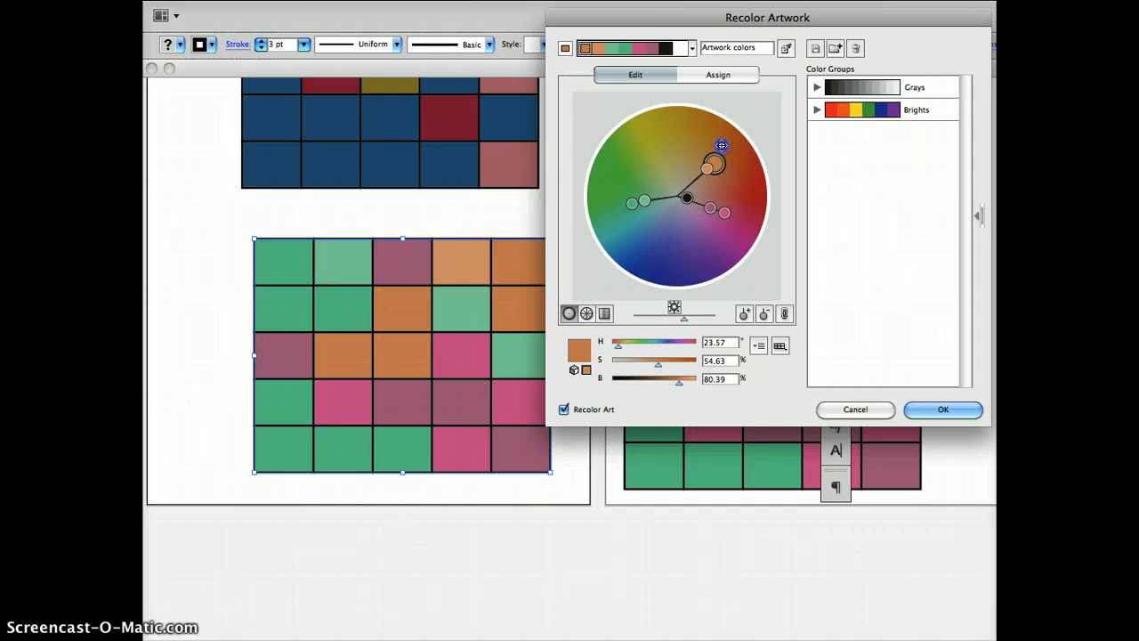
pyautogui.moveTo(719, 160); pyautogui.dragTo(701, 148)
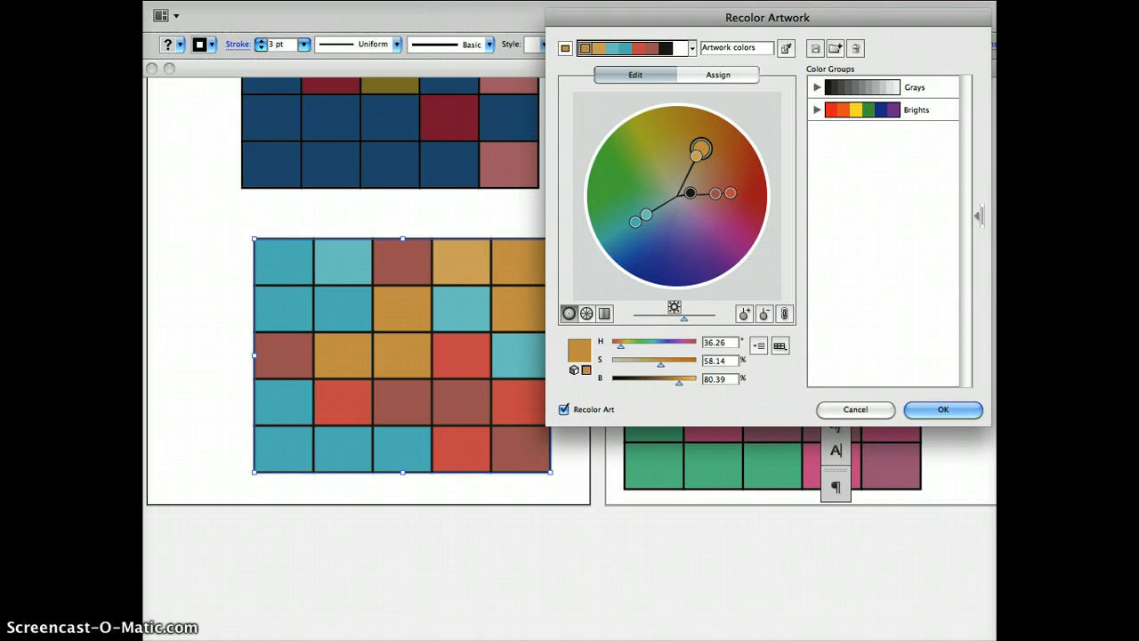
pyautogui.click(939, 411)
# - Shrink the recolored grid to about a quarter of its width and place it just below the upper grid's lower-left corner
pyautogui.click(518, 384)
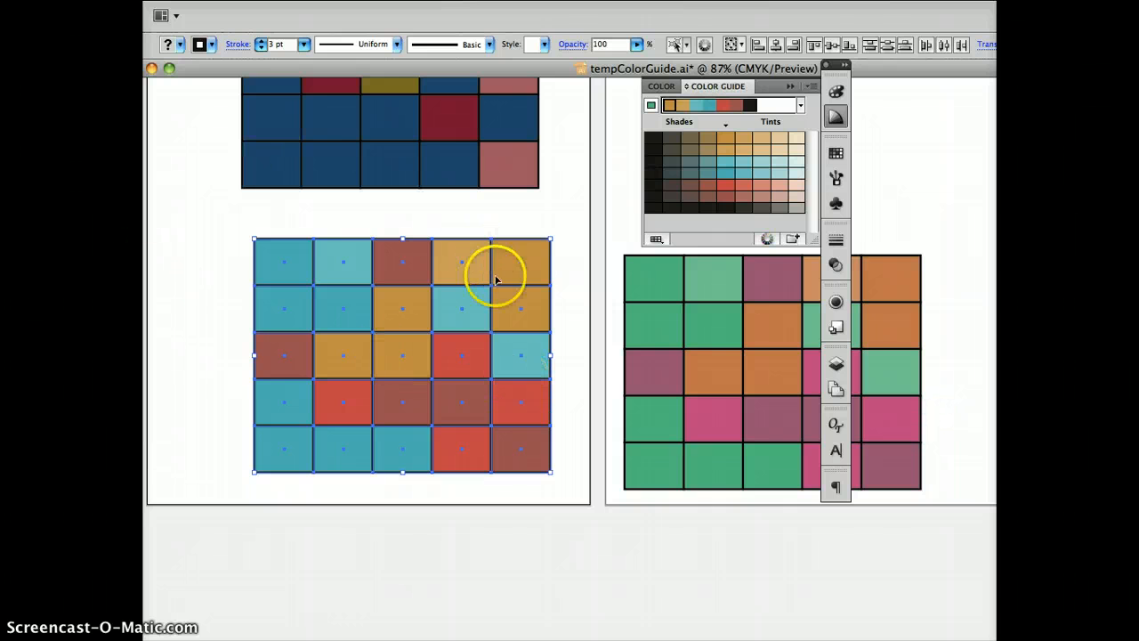
pyautogui.moveTo(238, 483); pyautogui.dragTo(333, 303)
pyautogui.moveTo(308, 439); pyautogui.dragTo(218, 229)
pyautogui.click(318, 303)
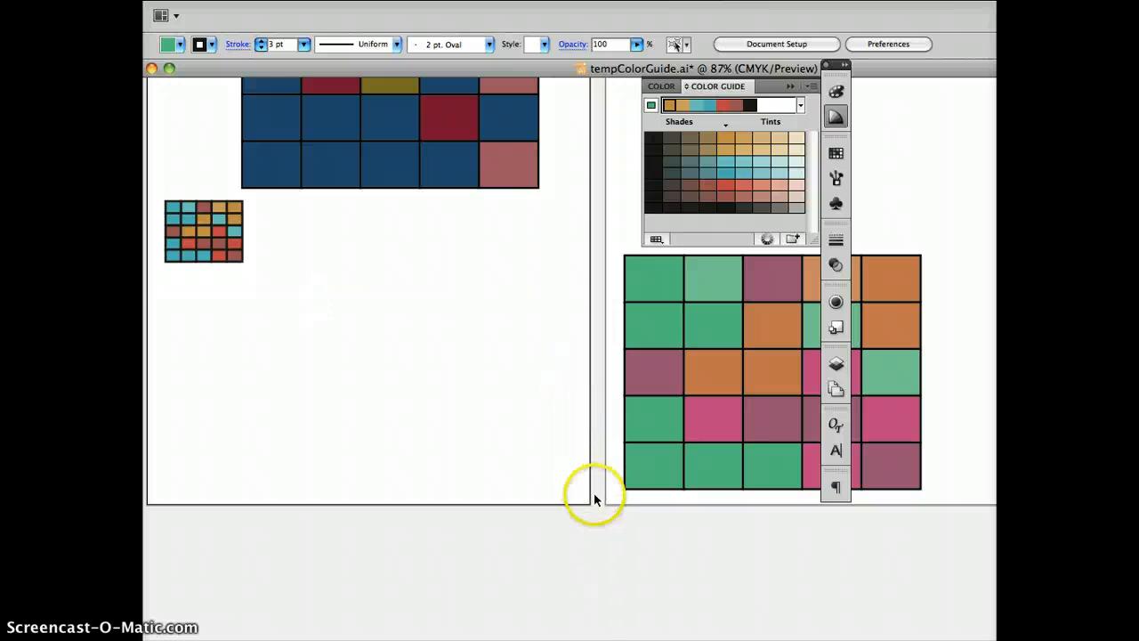
# - Copy the green, orange and pink grid from the neighboring artboard into the empty space below the blue grid
pyautogui.moveTo(593, 492); pyautogui.dragTo(963, 260)
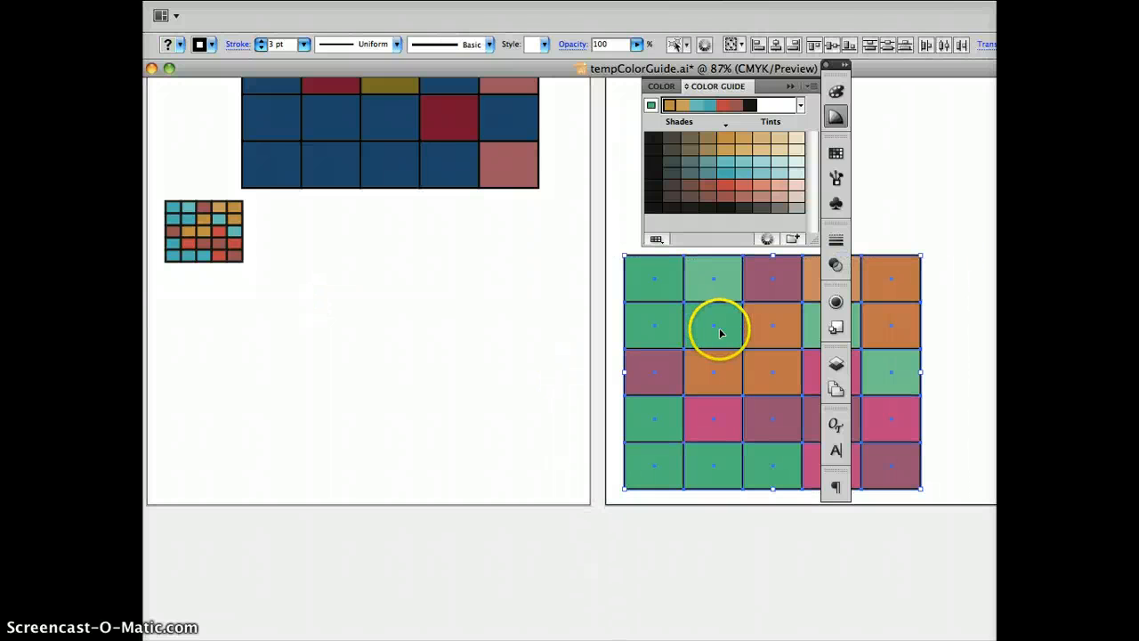
pyautogui.moveTo(719, 328); pyautogui.dragTo(365, 337)
pyautogui.click(473, 231)
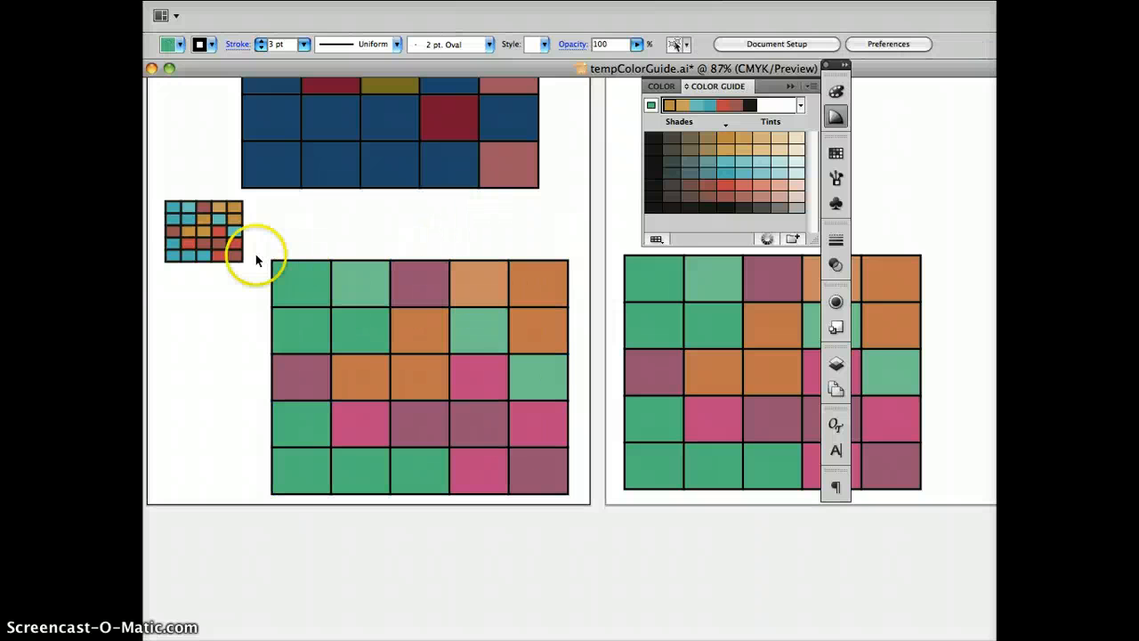
# - Select the newly copied grid and load its artwork colors onto the Recolor Artwork color wheel
pyautogui.moveTo(258, 249); pyautogui.dragTo(600, 509)
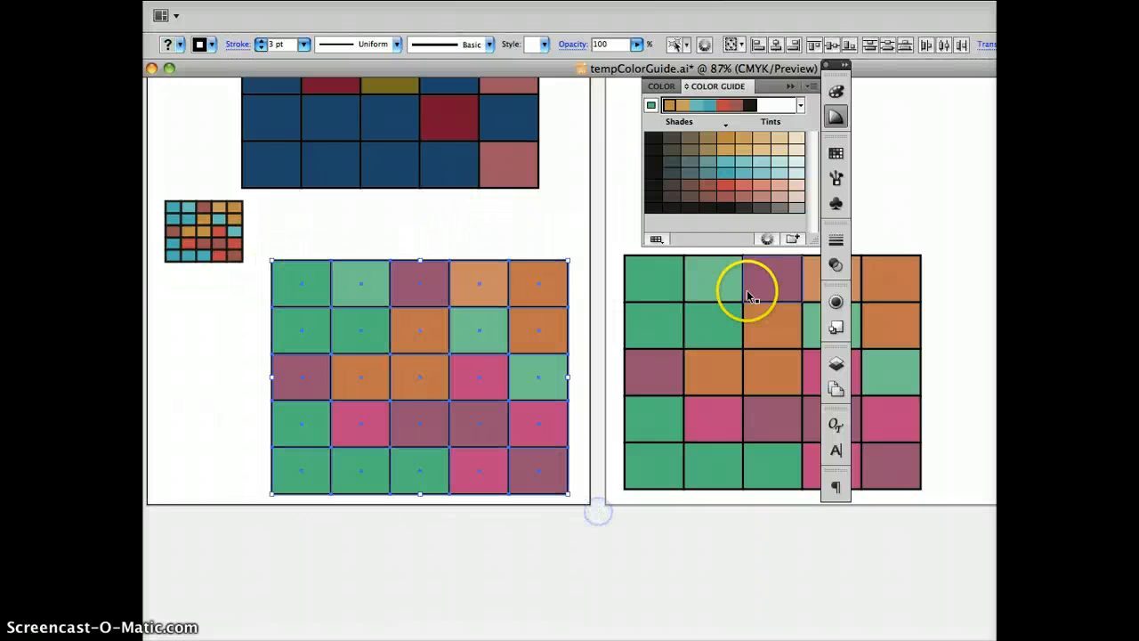
pyautogui.click(766, 240)
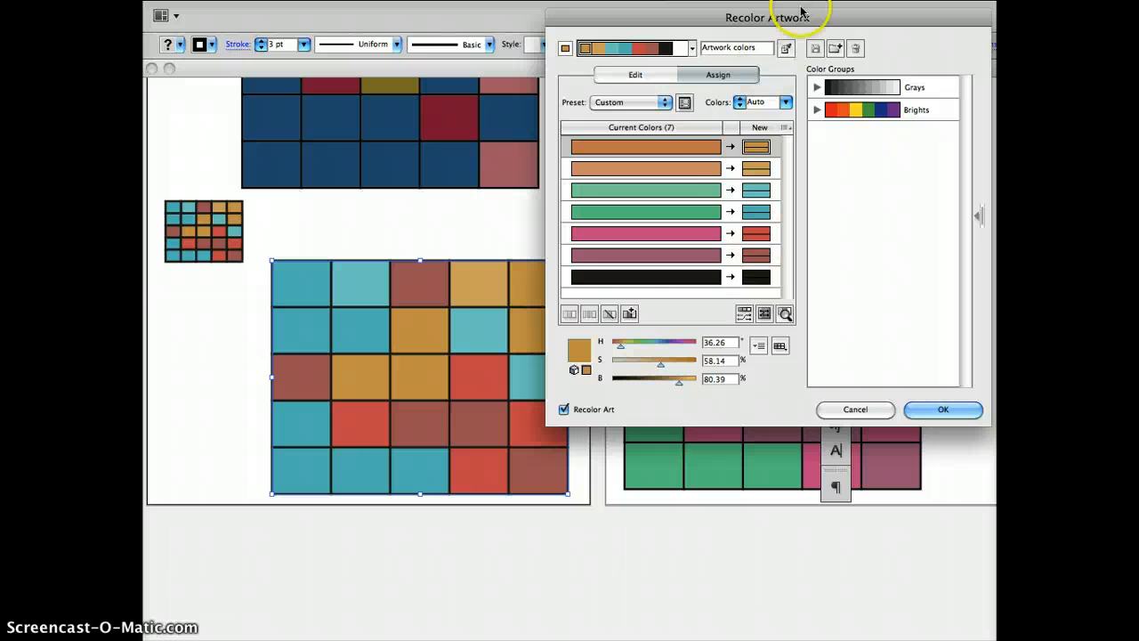
pyautogui.click(782, 52)
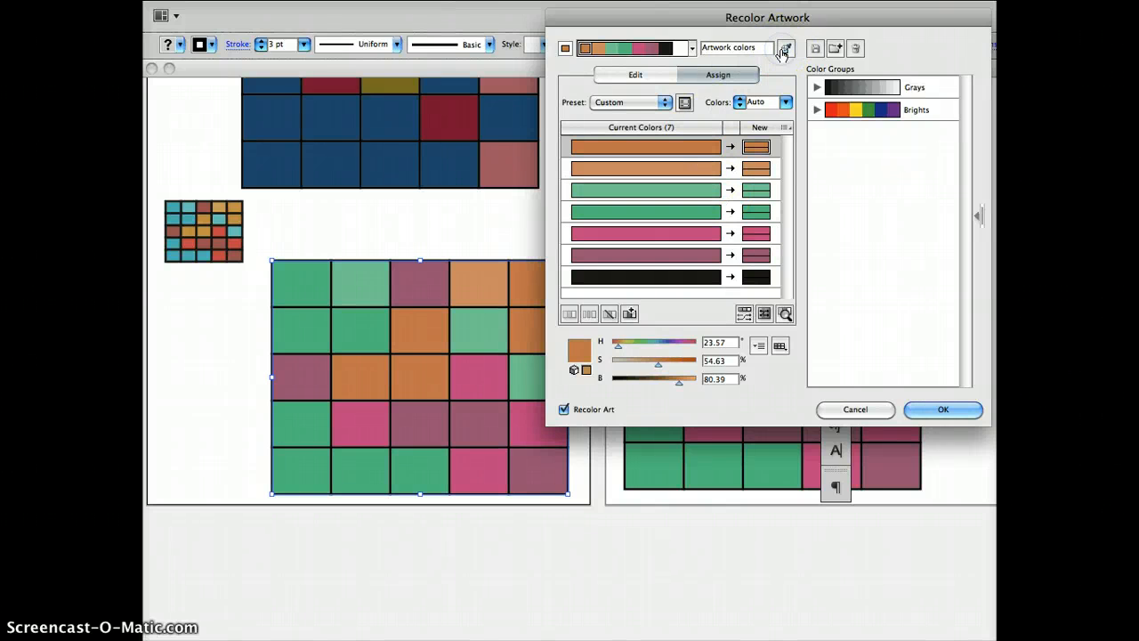
pyautogui.click(636, 75)
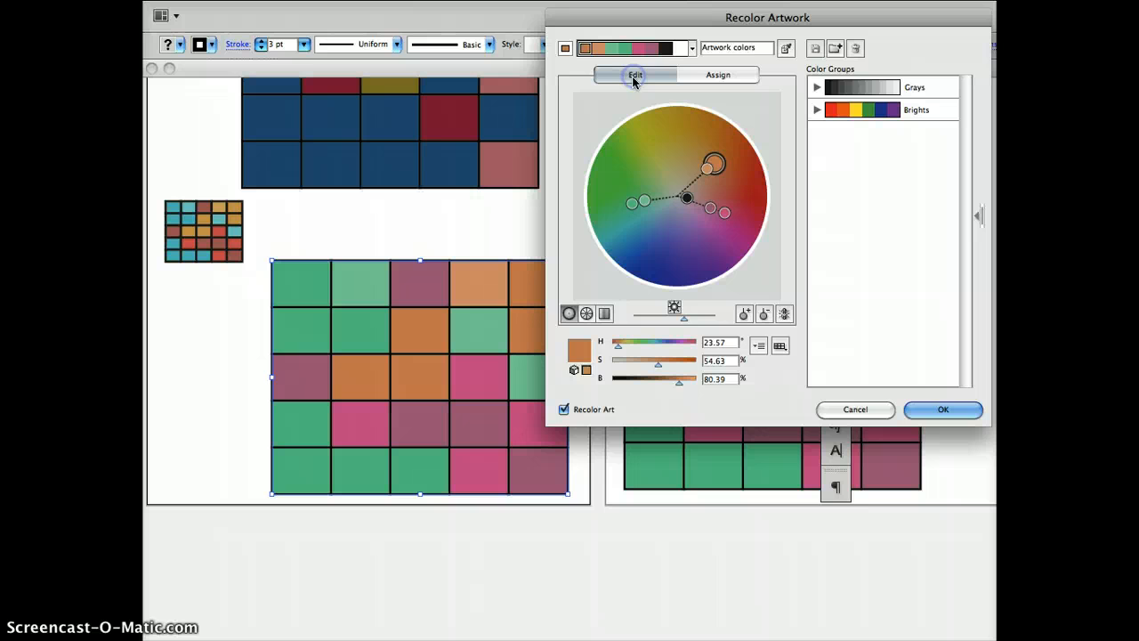
# - Link the harmony colors, try the Complementary 2 harmony rule on the copied grid, and cancel the recoloring
pyautogui.click(784, 314)
pyautogui.click(719, 163)
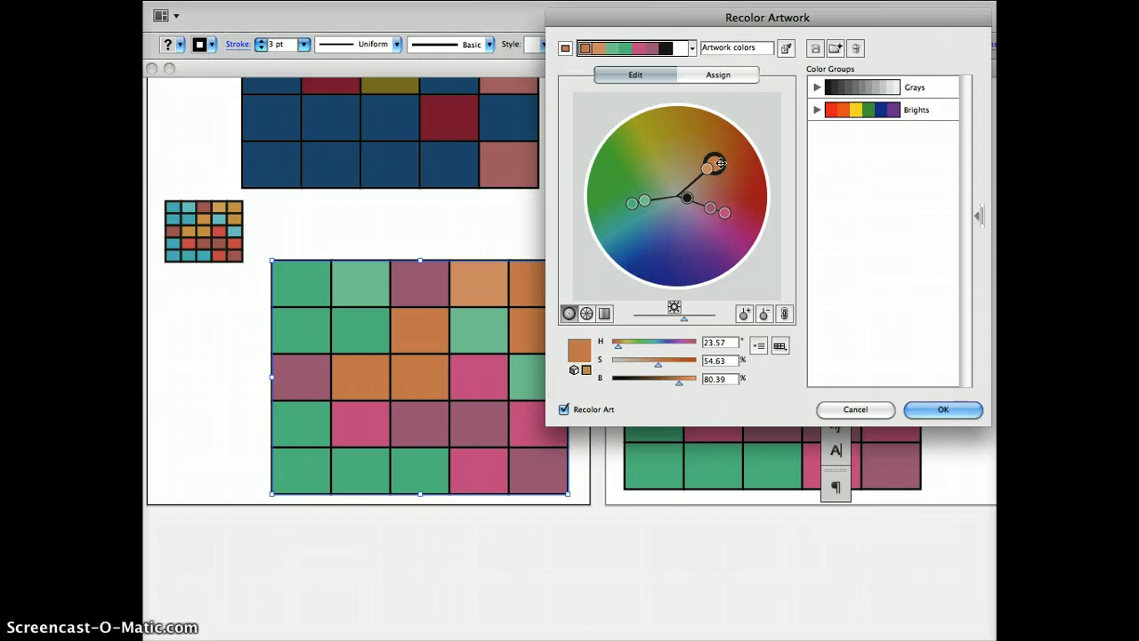
pyautogui.click(693, 48)
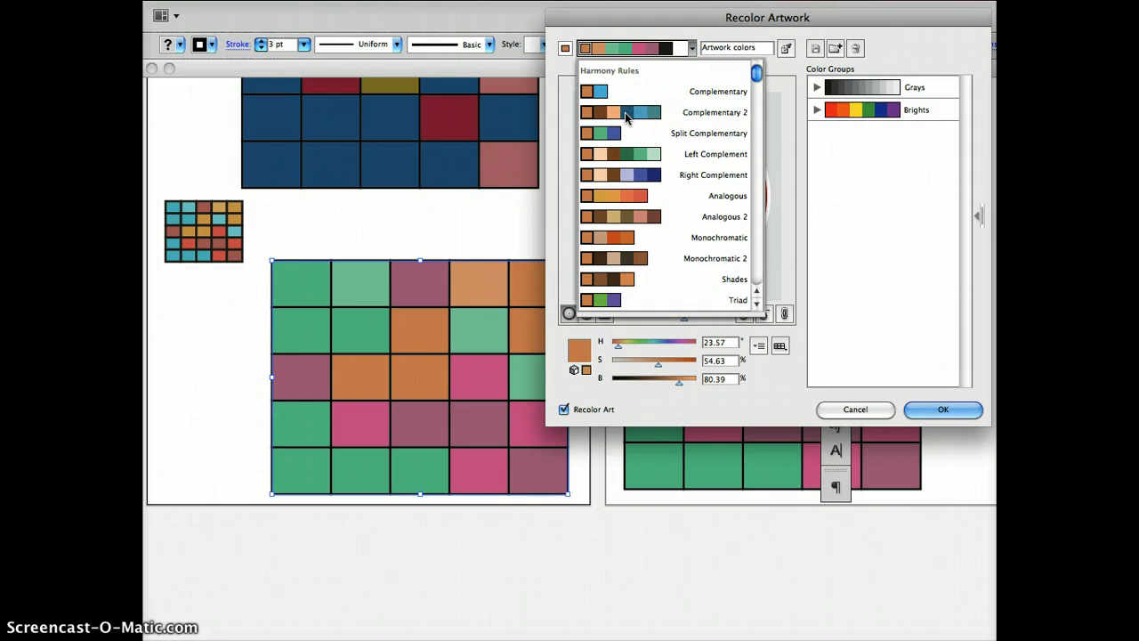
pyautogui.click(625, 114)
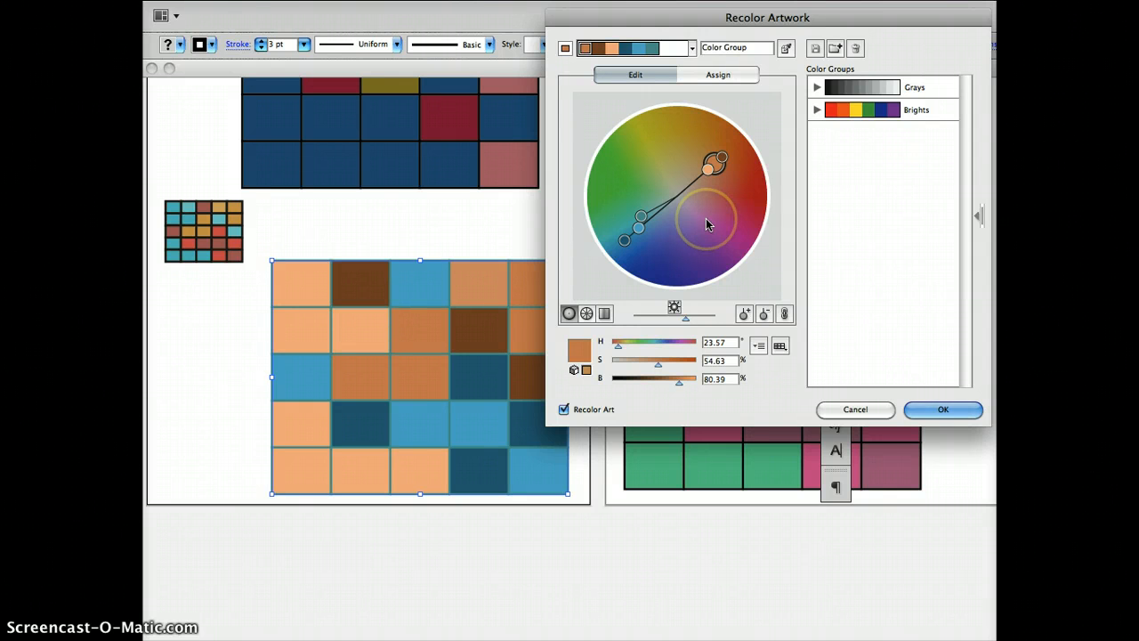
pyautogui.click(859, 409)
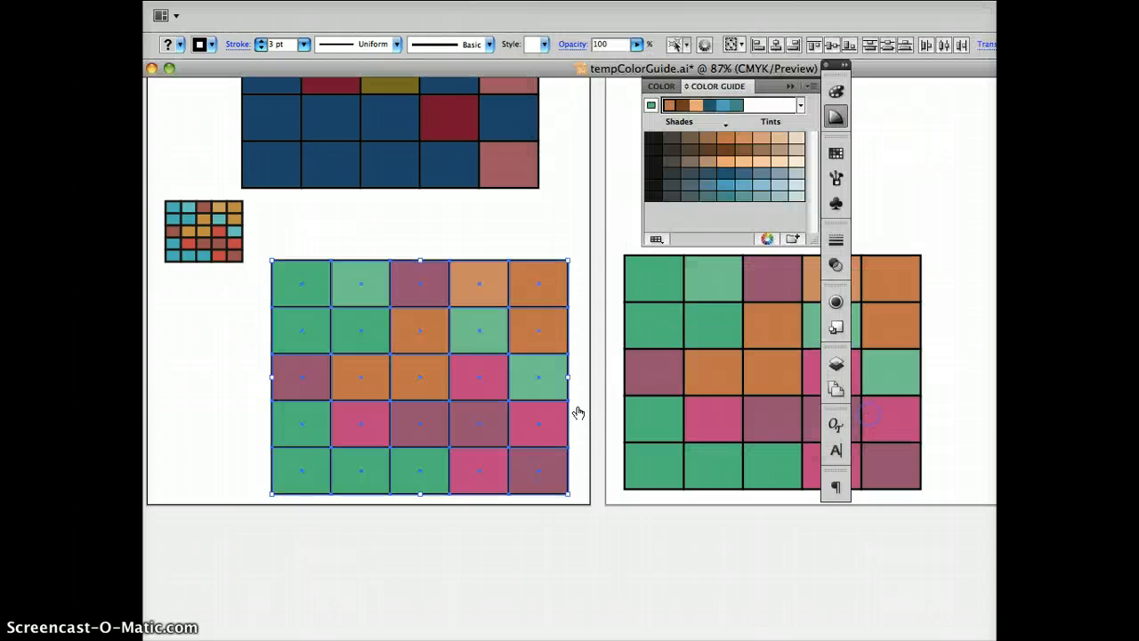
# - Reselect the copied grid, reopen Recolor Artwork, and show the colors taken from the selected art on the color wheel
pyautogui.moveTo(254, 540); pyautogui.dragTo(590, 229)
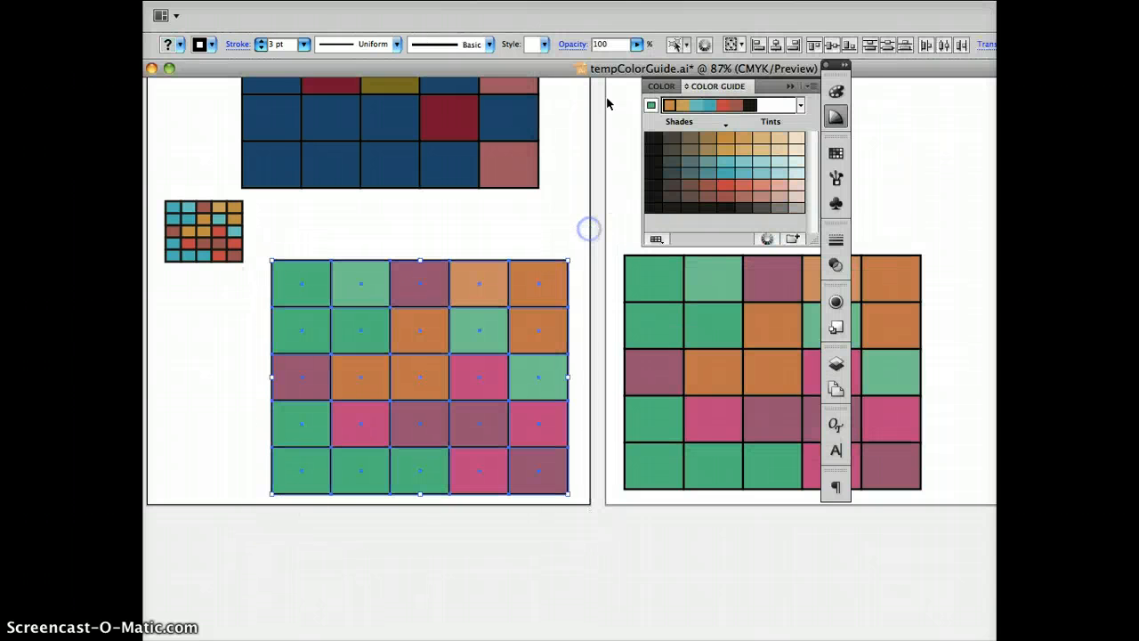
pyautogui.click(705, 44)
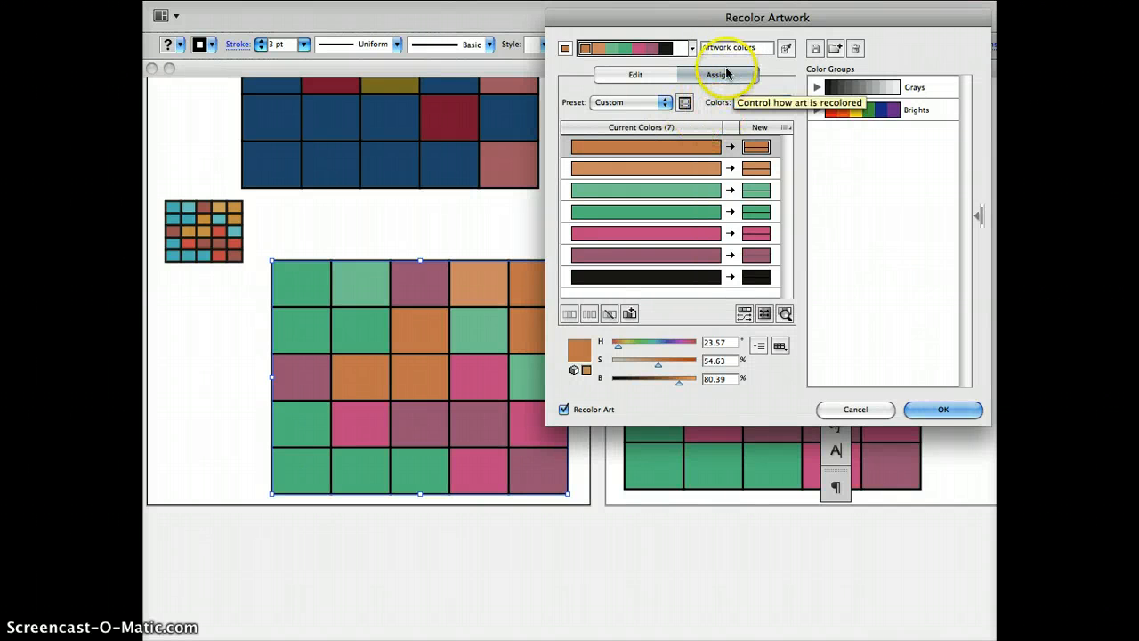
pyautogui.click(786, 47)
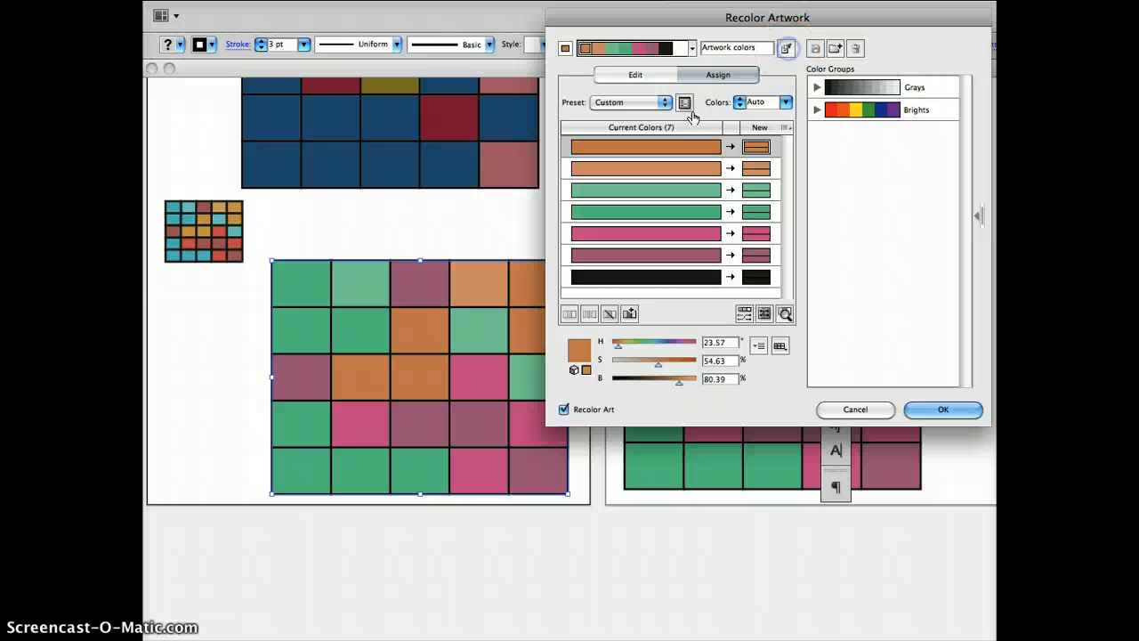
pyautogui.click(633, 74)
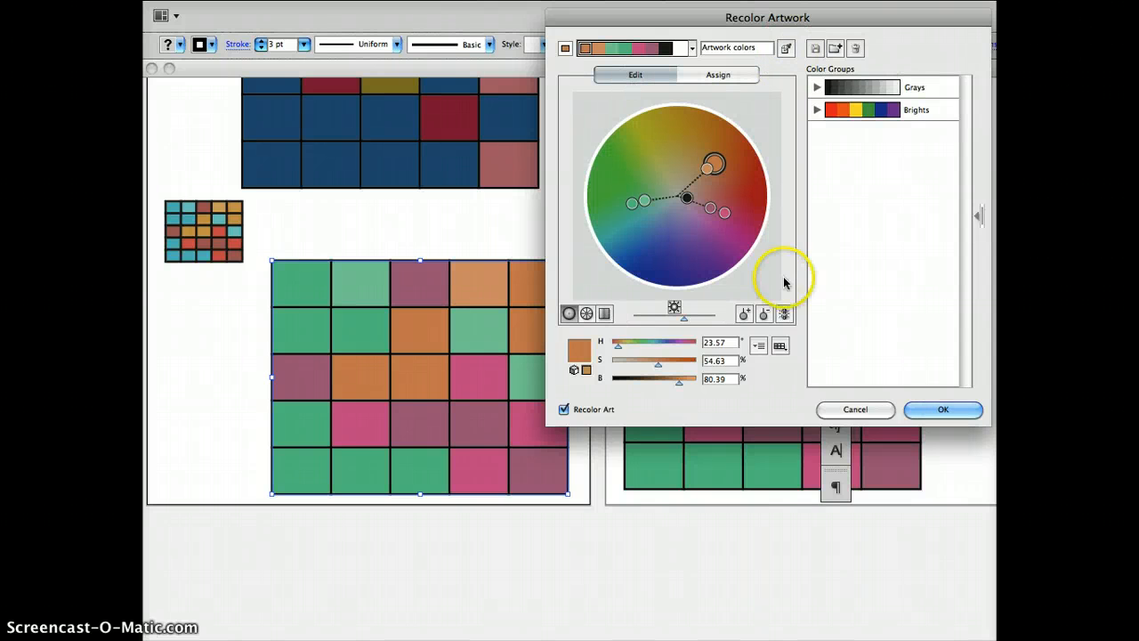
# - Link the harmony colors and set the color reduction options to preserve black in the grid
pyautogui.click(783, 314)
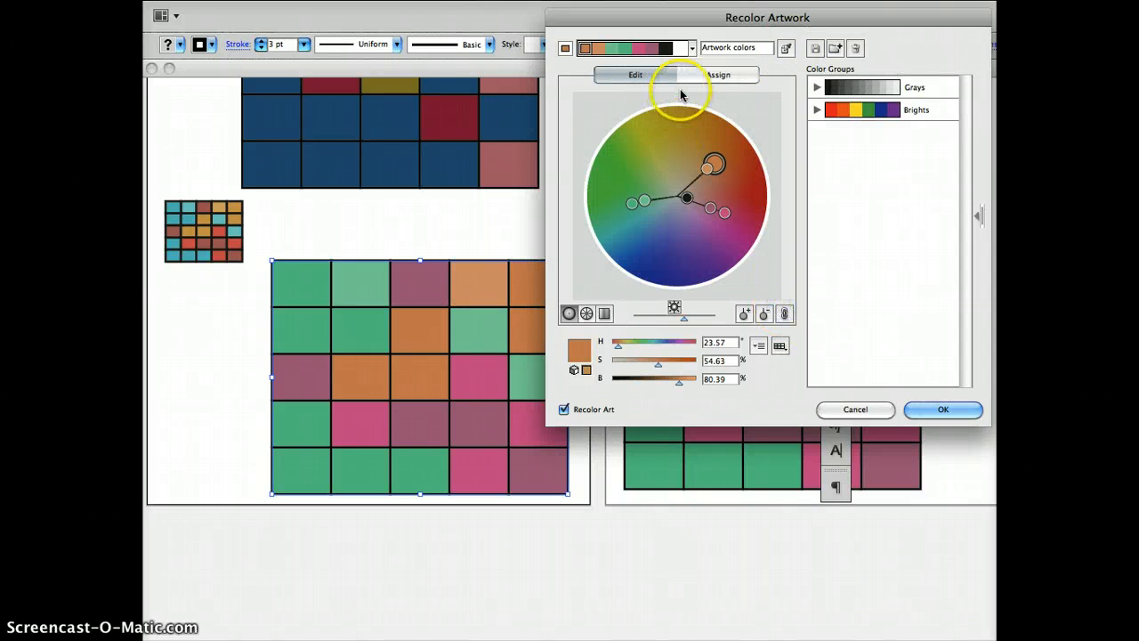
pyautogui.click(732, 79)
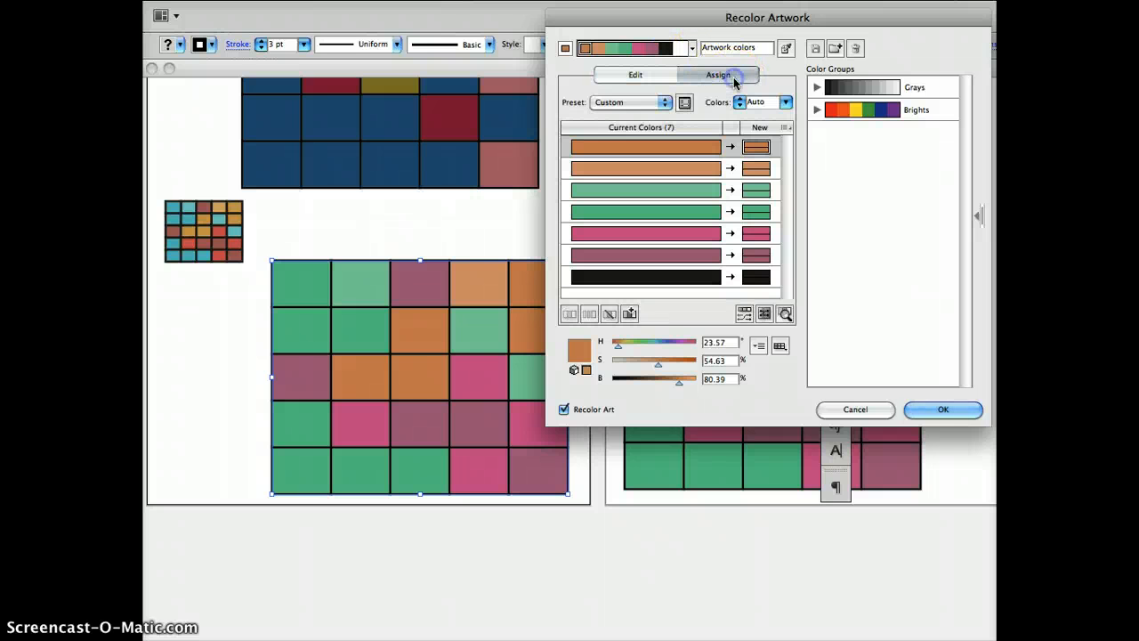
pyautogui.click(685, 104)
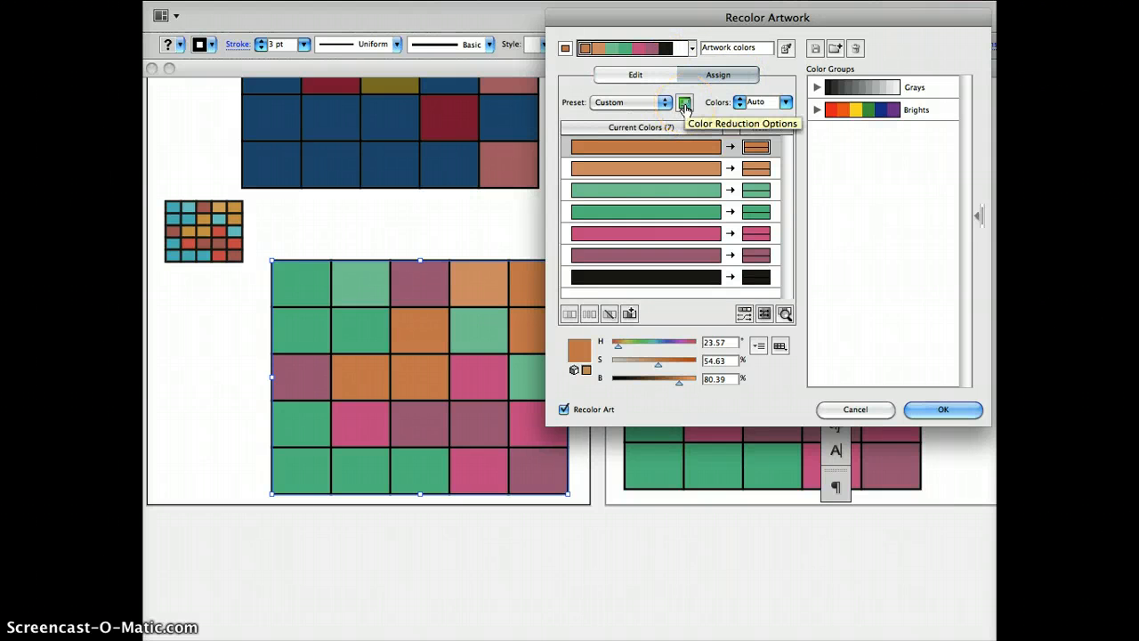
pyautogui.click(684, 104)
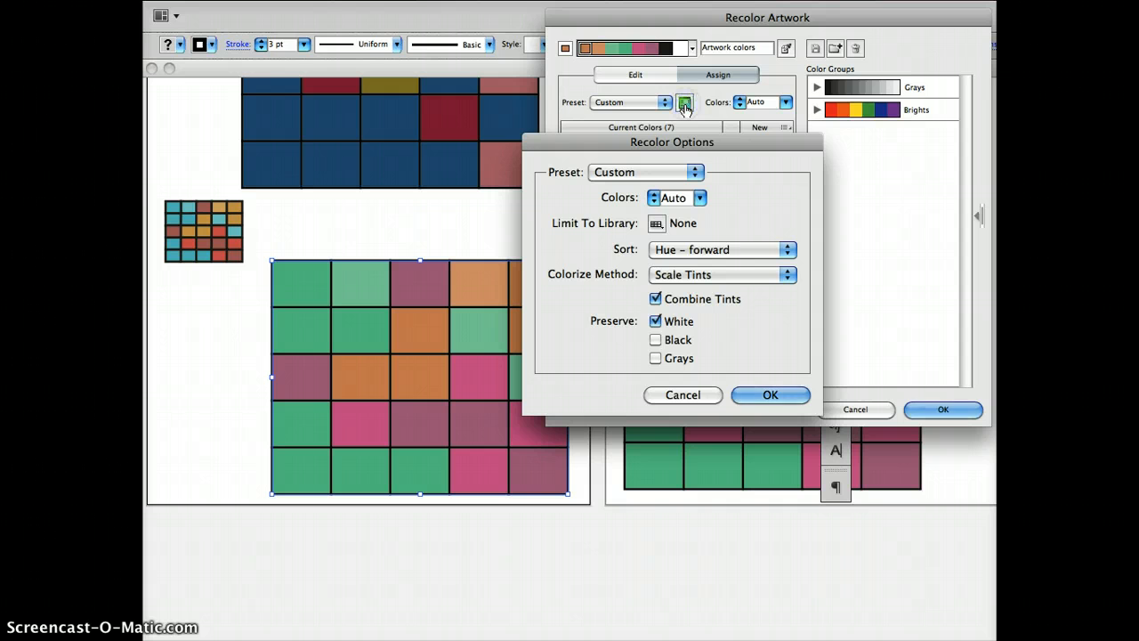
pyautogui.click(656, 340)
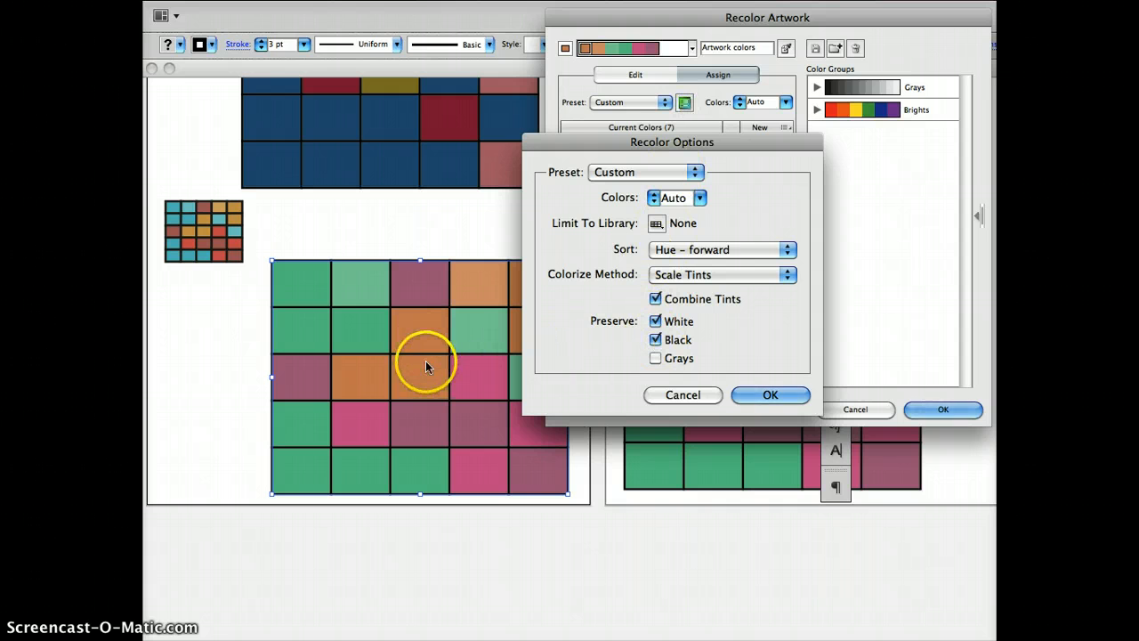
pyautogui.click(766, 396)
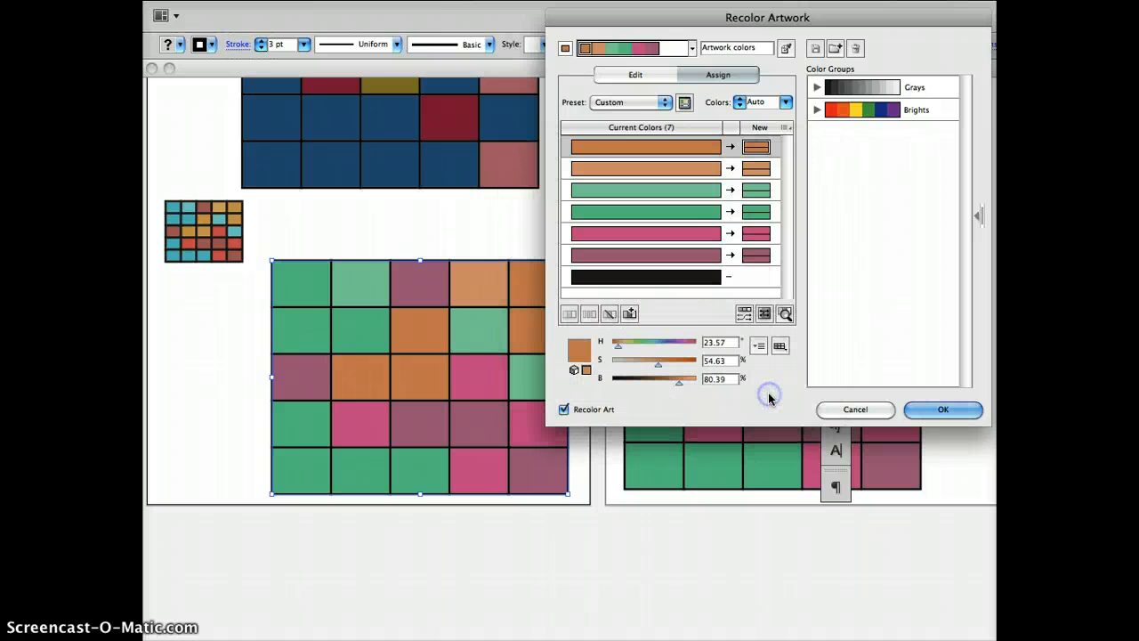
# - Recolor the copied grid with the Analogous 2 harmony rule, apply the change, and deselect the grid
pyautogui.click(639, 76)
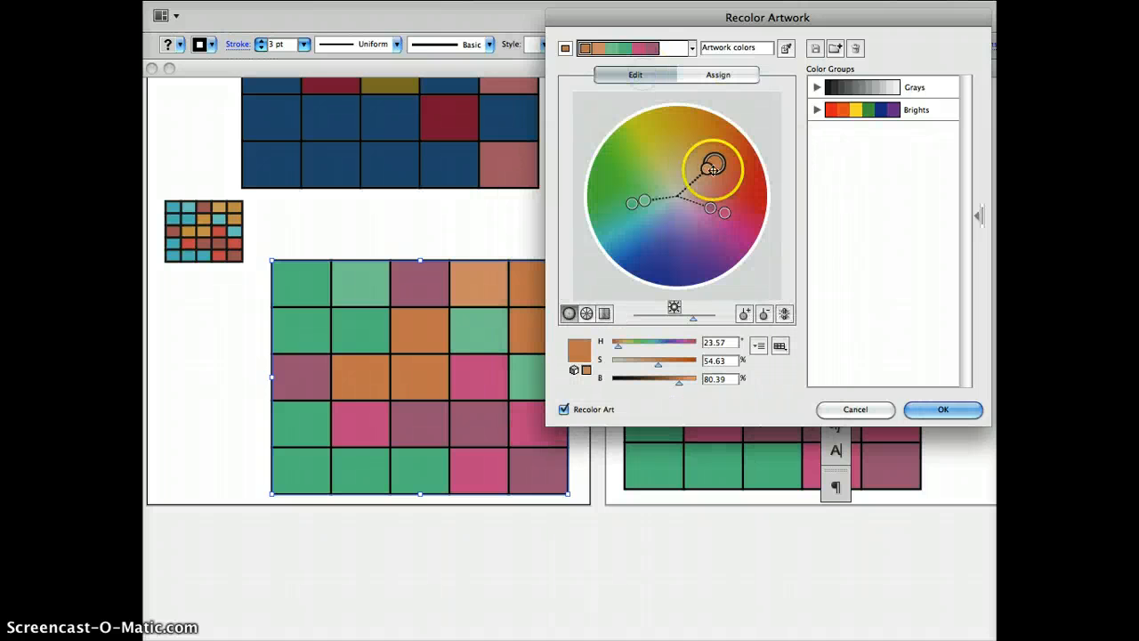
pyautogui.click(691, 50)
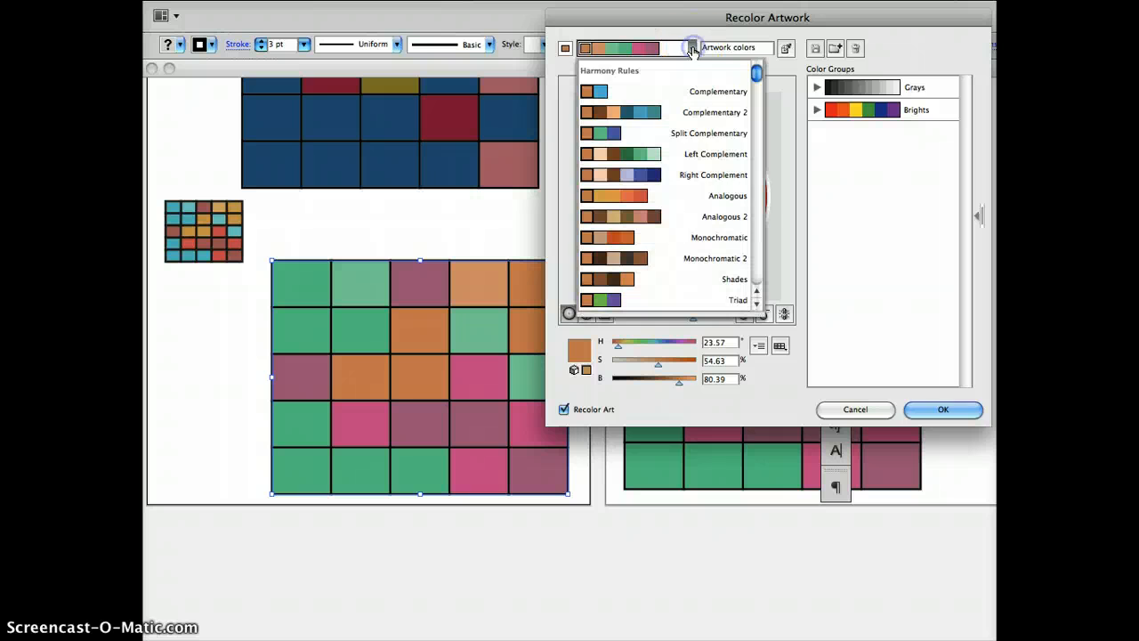
pyautogui.click(634, 222)
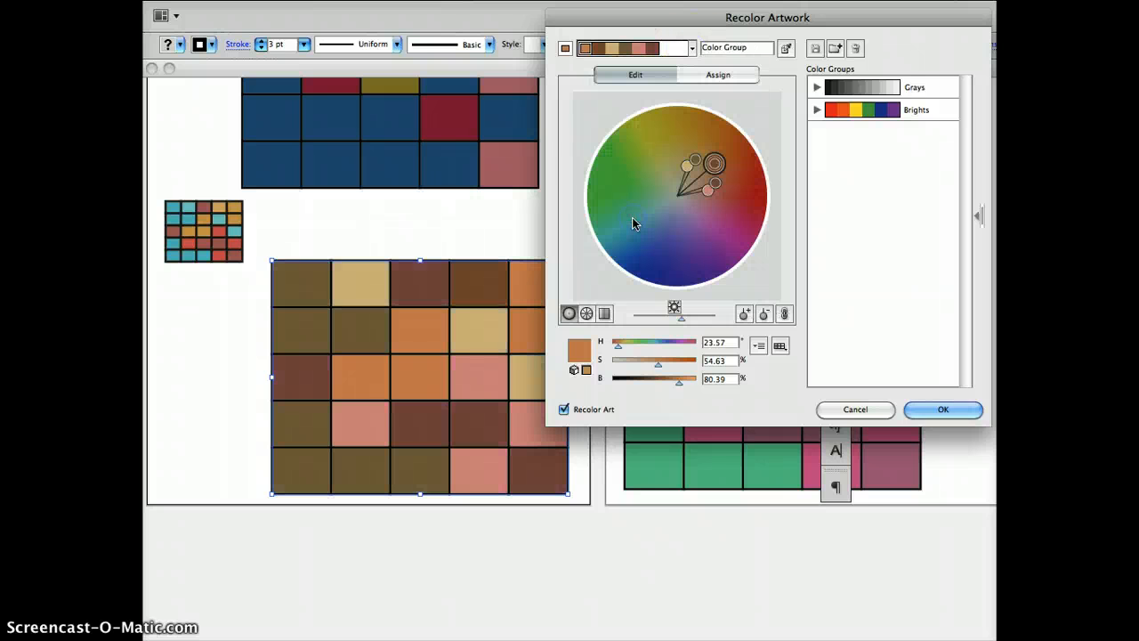
pyautogui.click(943, 408)
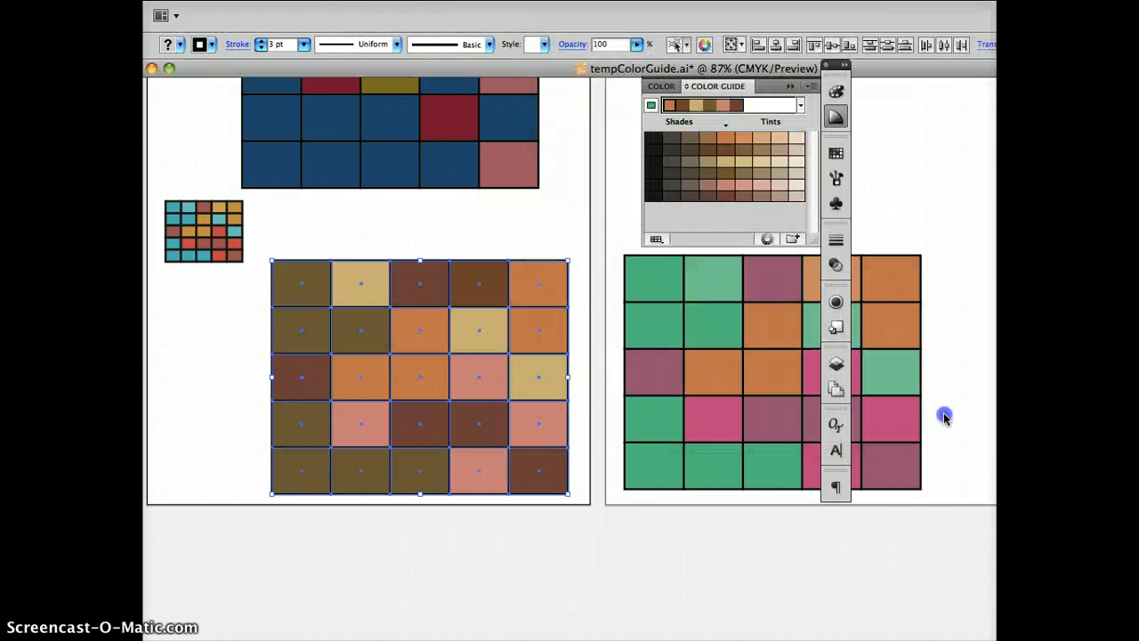
pyautogui.click(299, 230)
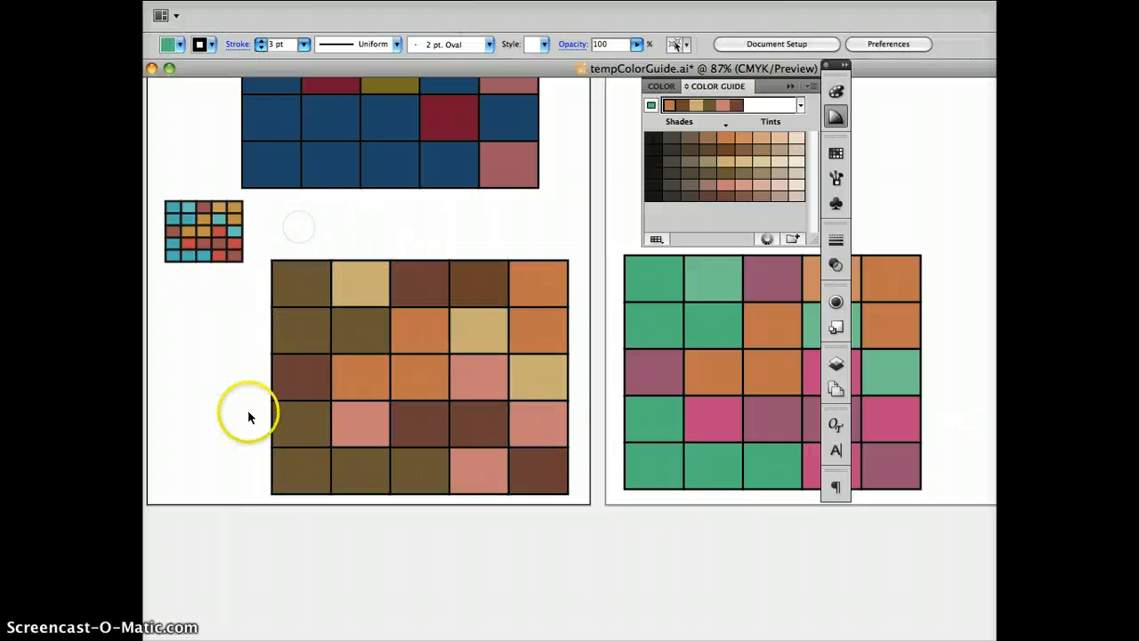
# - Compare the Color Guide's Warm/Cool and Vivid/Muted variations and return to the Tints/Shades view
pyautogui.scroll(2, 578, 257)
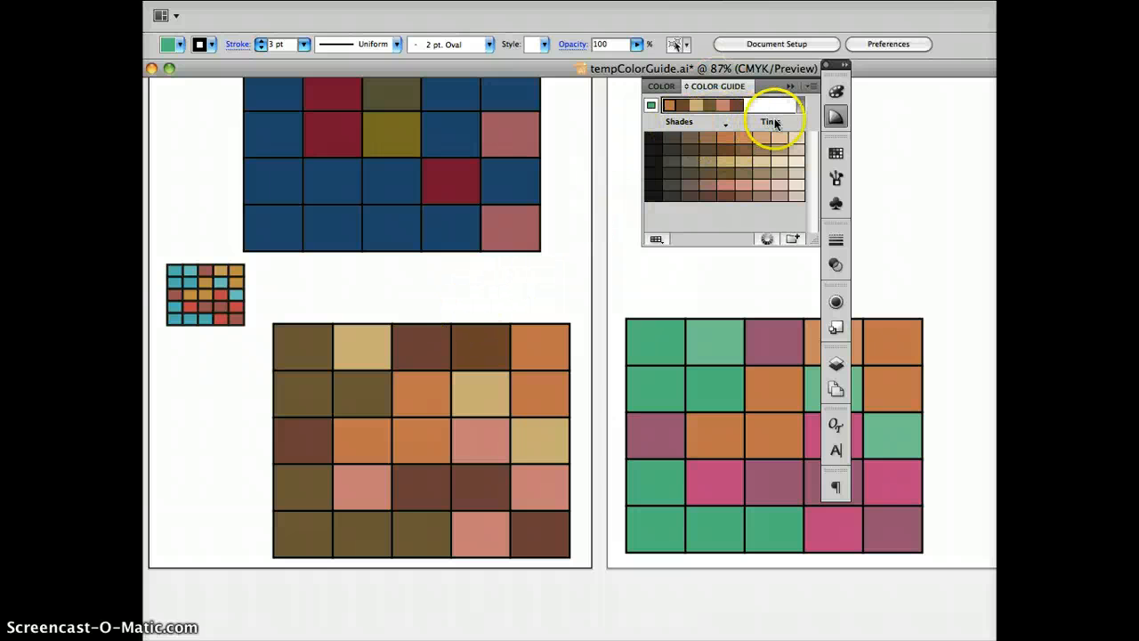
pyautogui.click(812, 87)
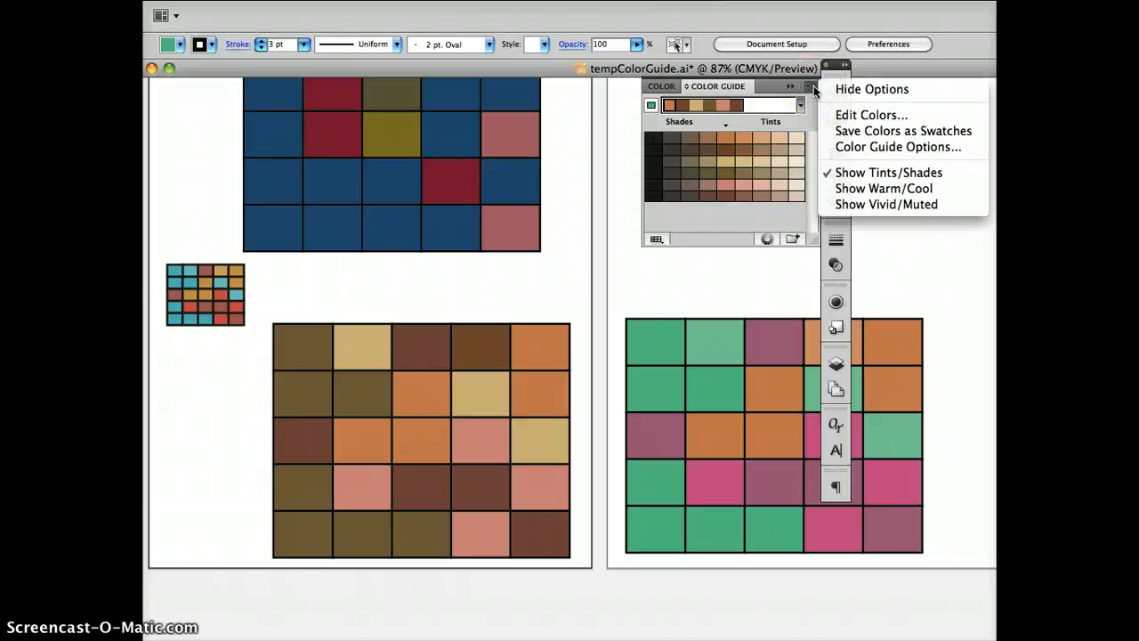
pyautogui.click(840, 189)
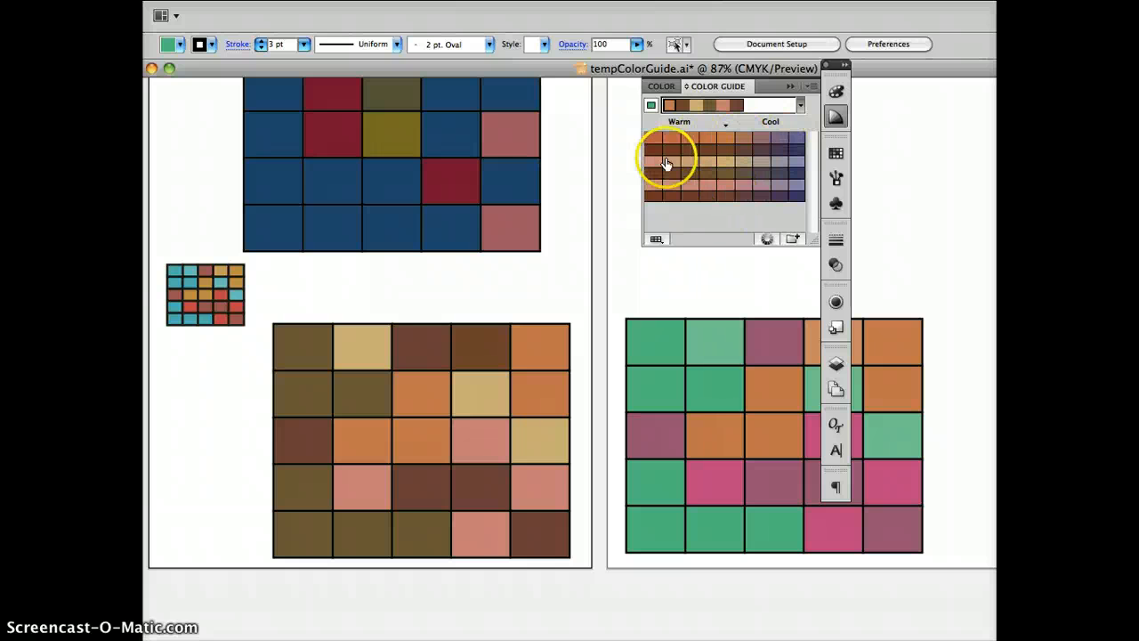
pyautogui.click(811, 86)
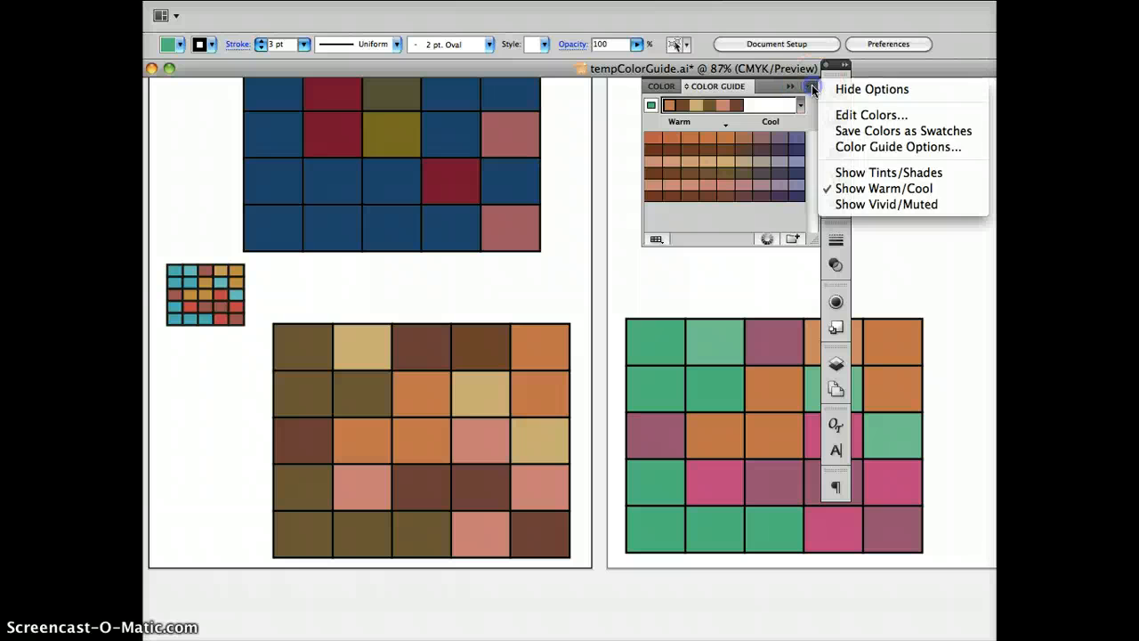
pyautogui.click(844, 203)
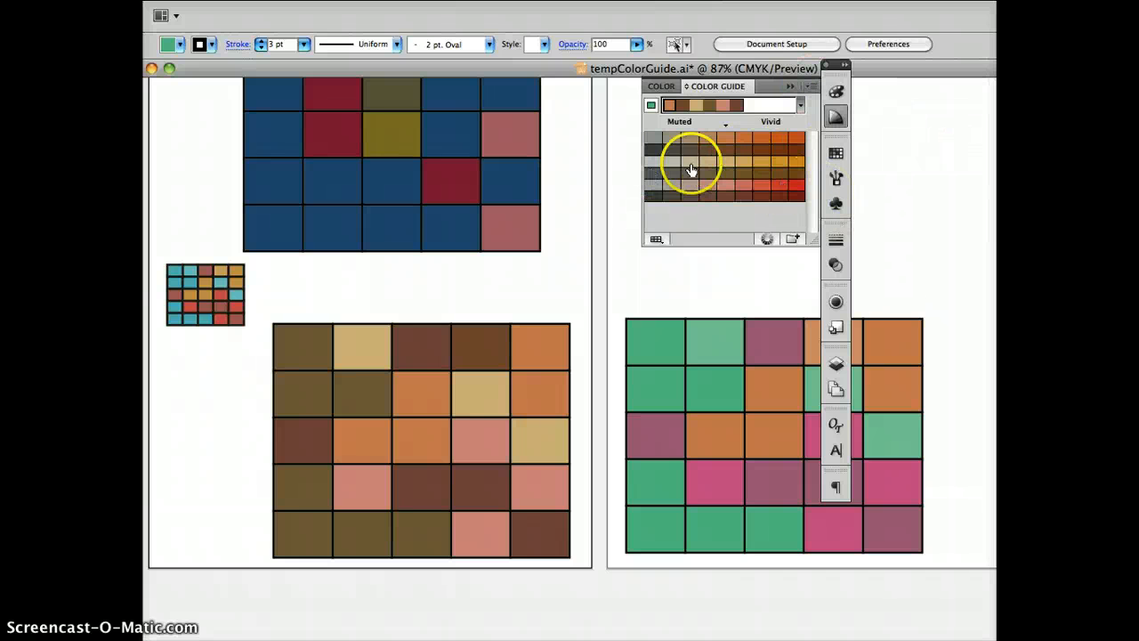
pyautogui.click(811, 86)
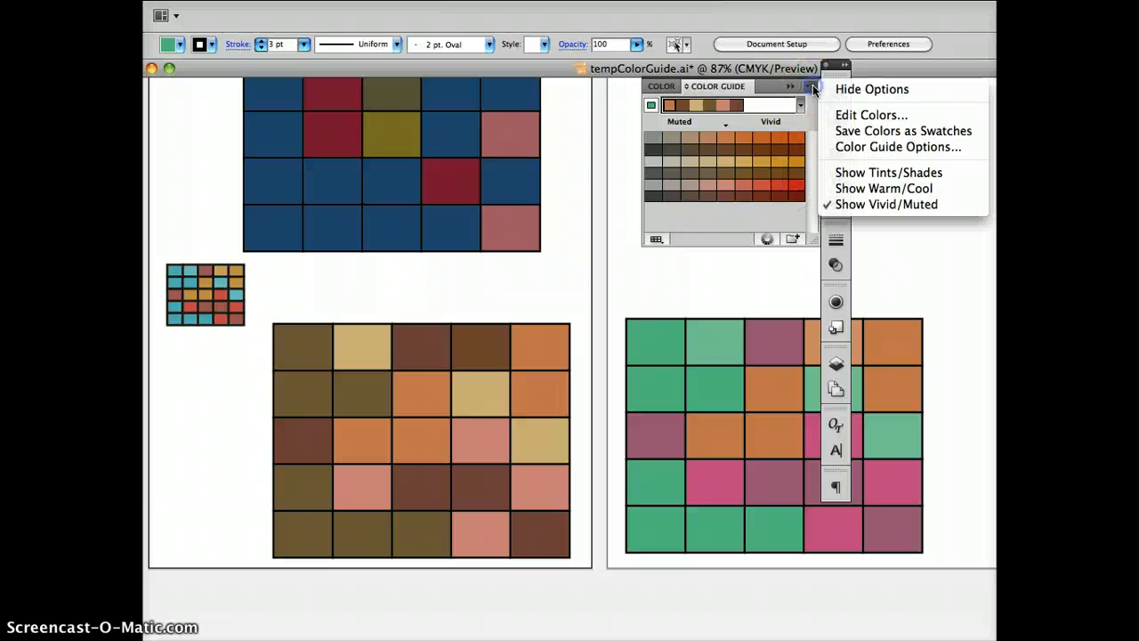
pyautogui.click(854, 172)
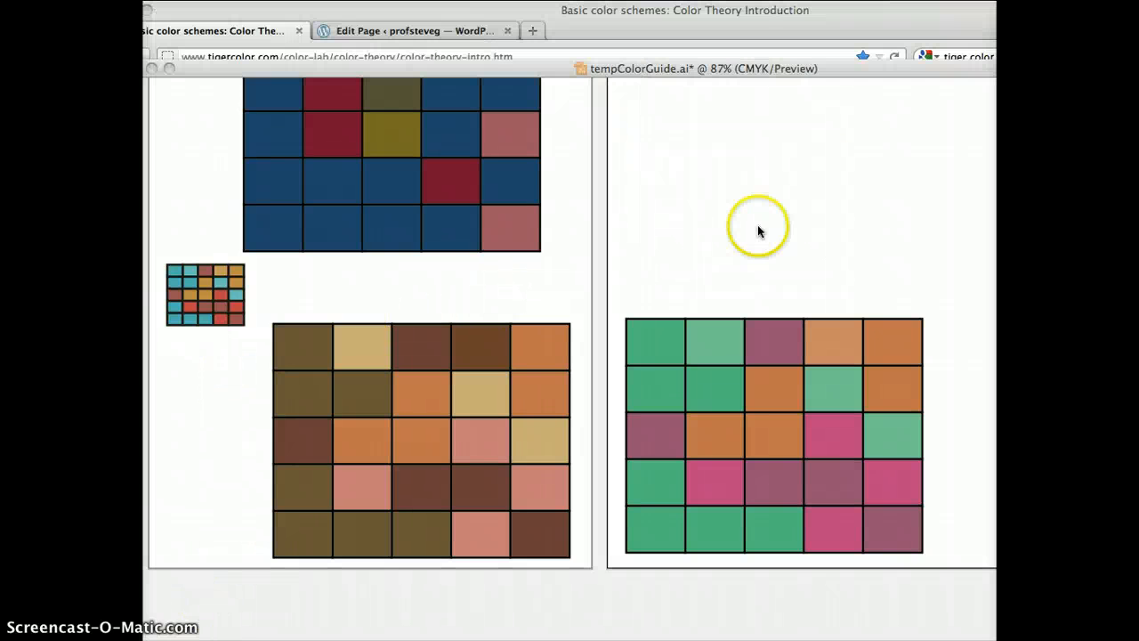
pyautogui.click(768, 223)
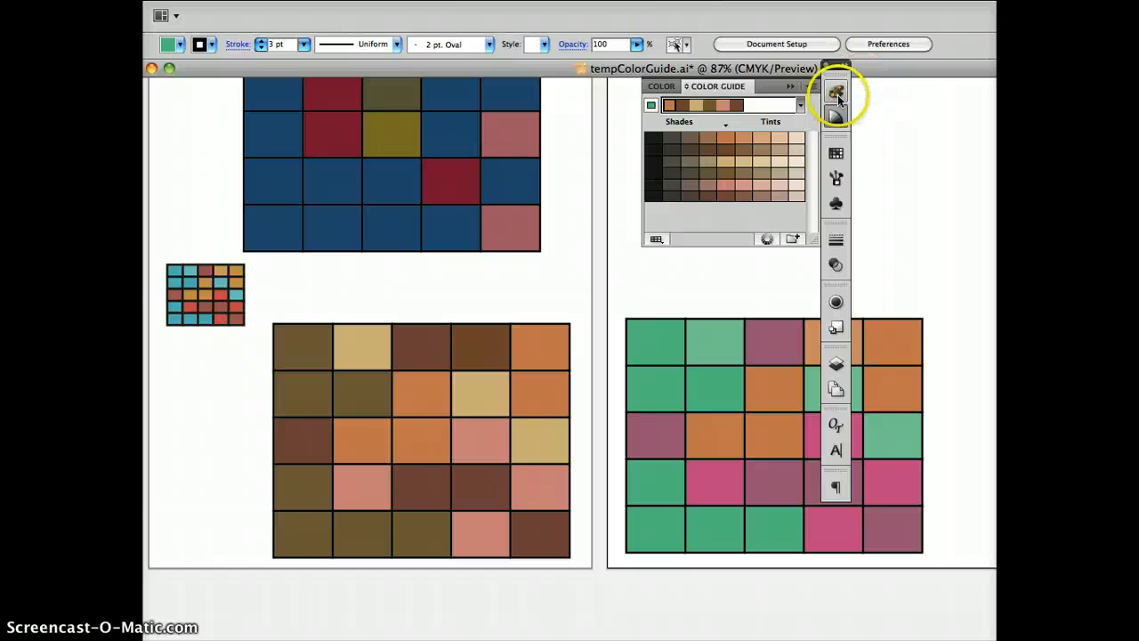
# - Save the Color Guide's current harmony colors as swatches and check the new group in the Swatches panel
pyautogui.click(812, 88)
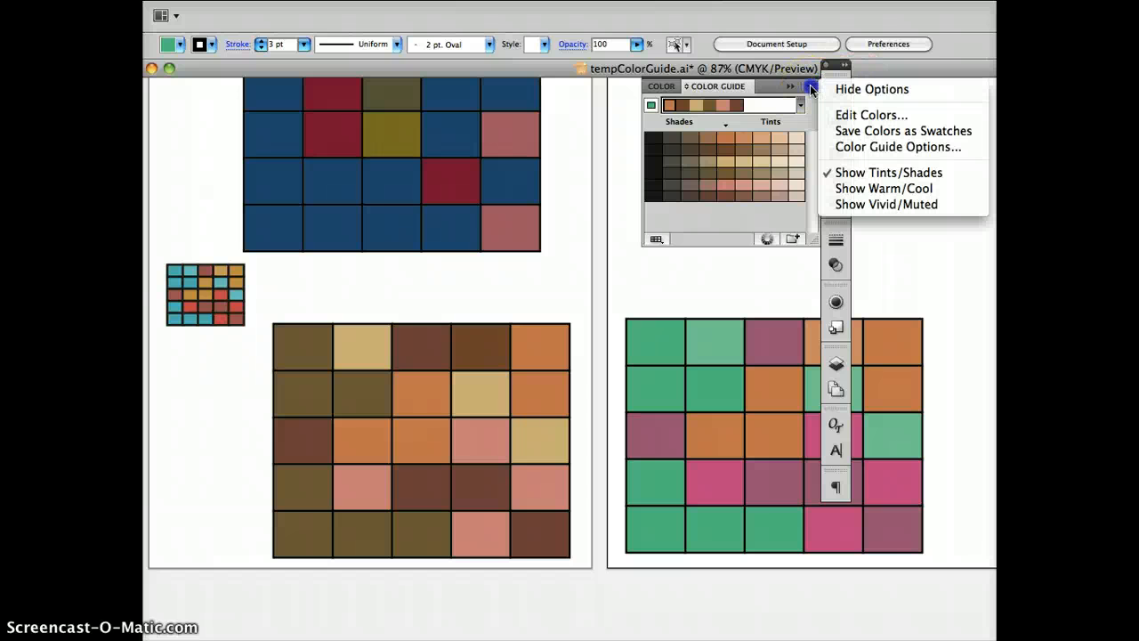
pyautogui.click(864, 132)
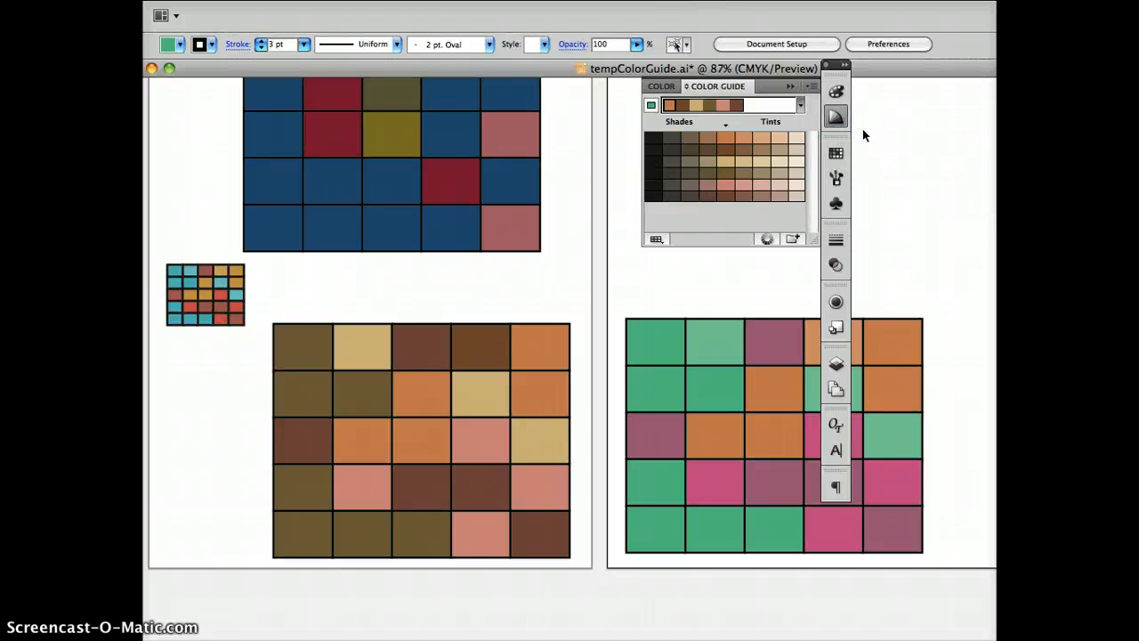
pyautogui.click(836, 154)
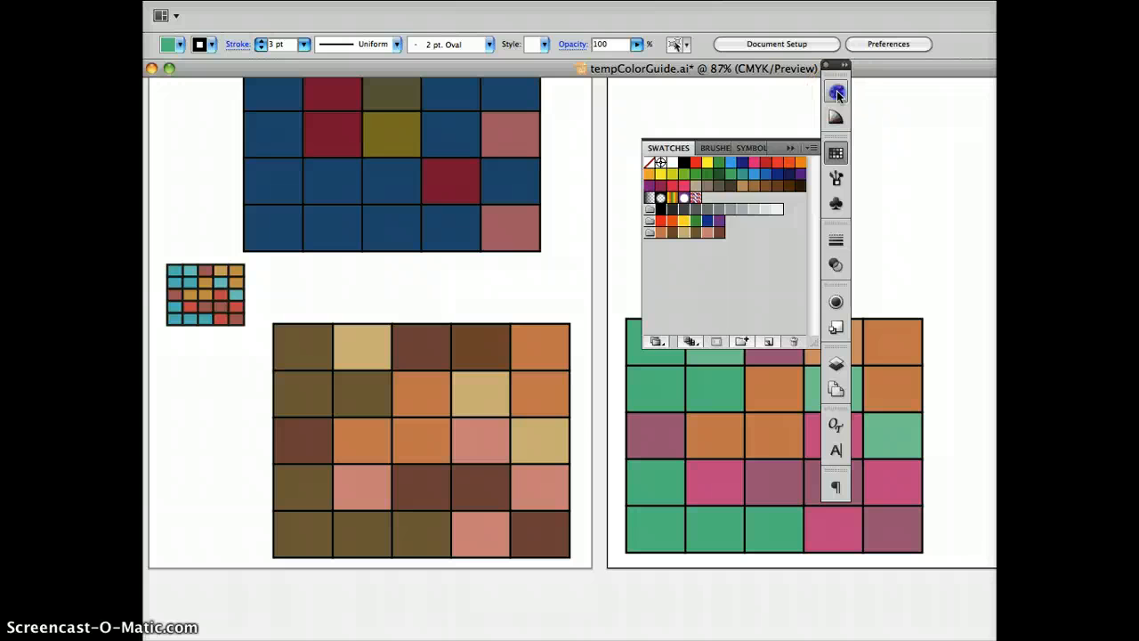
# - Return to the Color Guide, view its variation options for steps and variation amount, and cancel the dialog
pyautogui.click(836, 92)
pyautogui.click(717, 86)
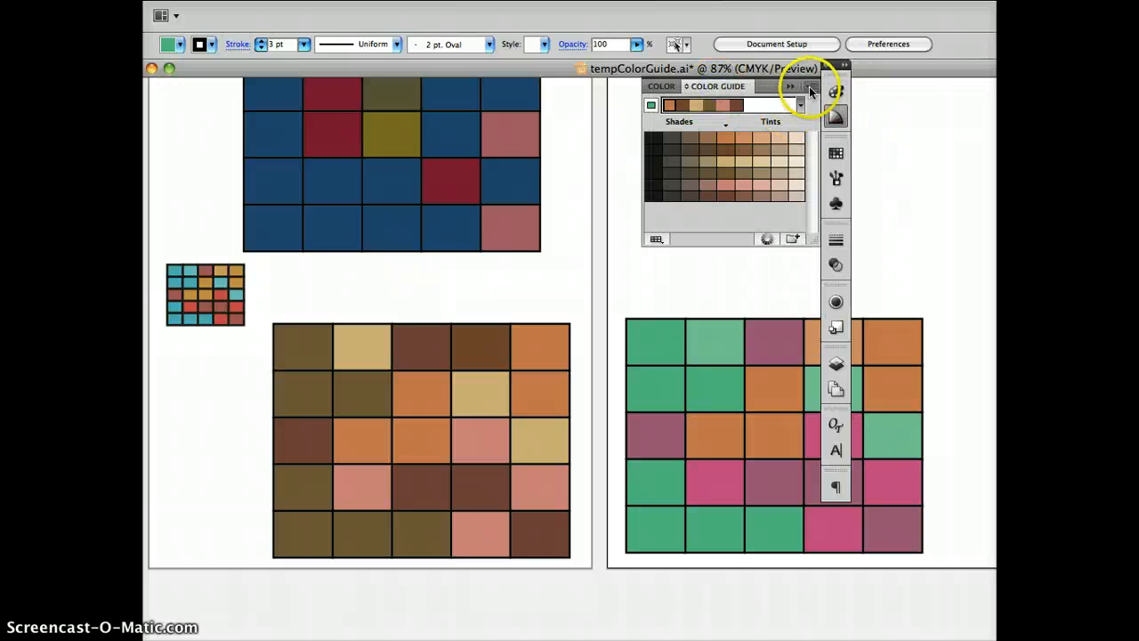
pyautogui.click(811, 90)
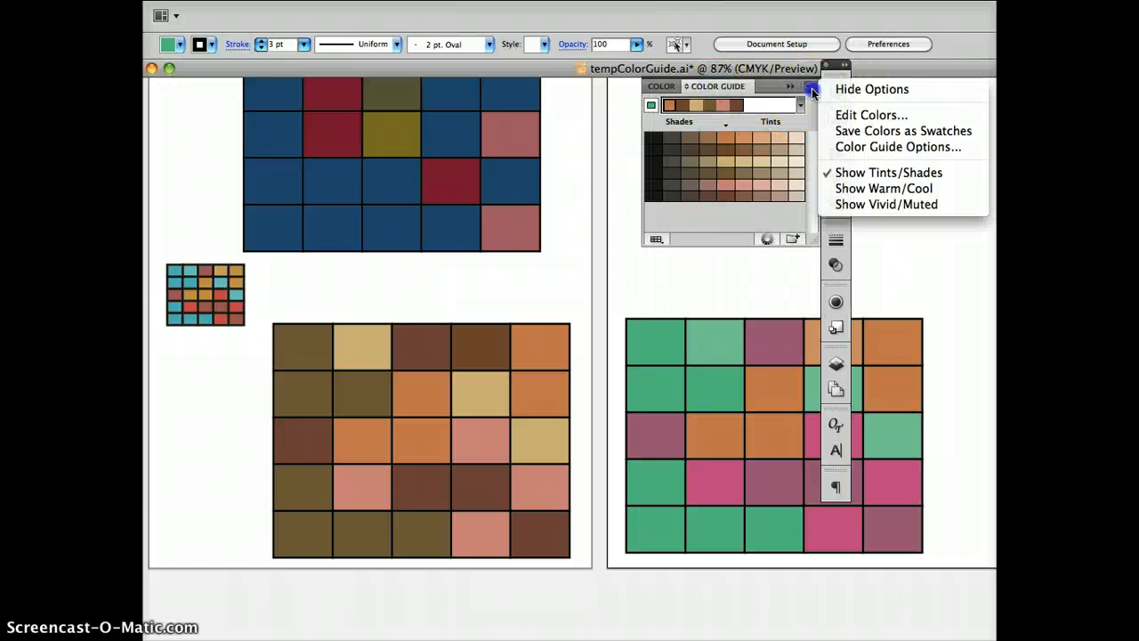
pyautogui.click(862, 150)
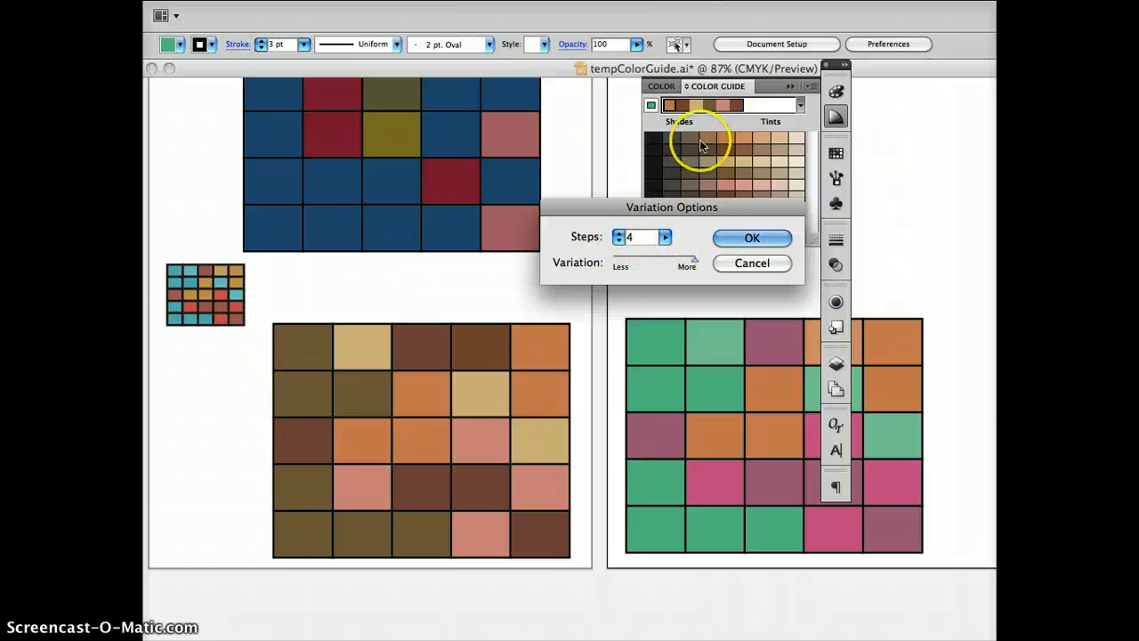
pyautogui.click(752, 266)
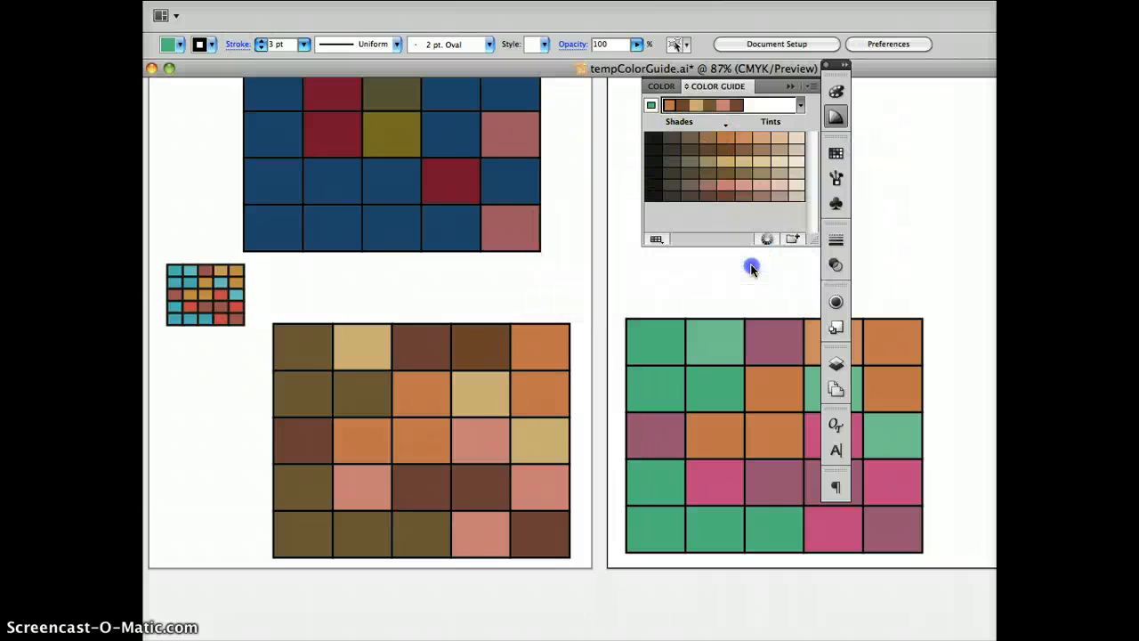
# - Check the saved color group among the swatches and open the Color Guide's green harmony in Edit Colors
pyautogui.click(287, 344)
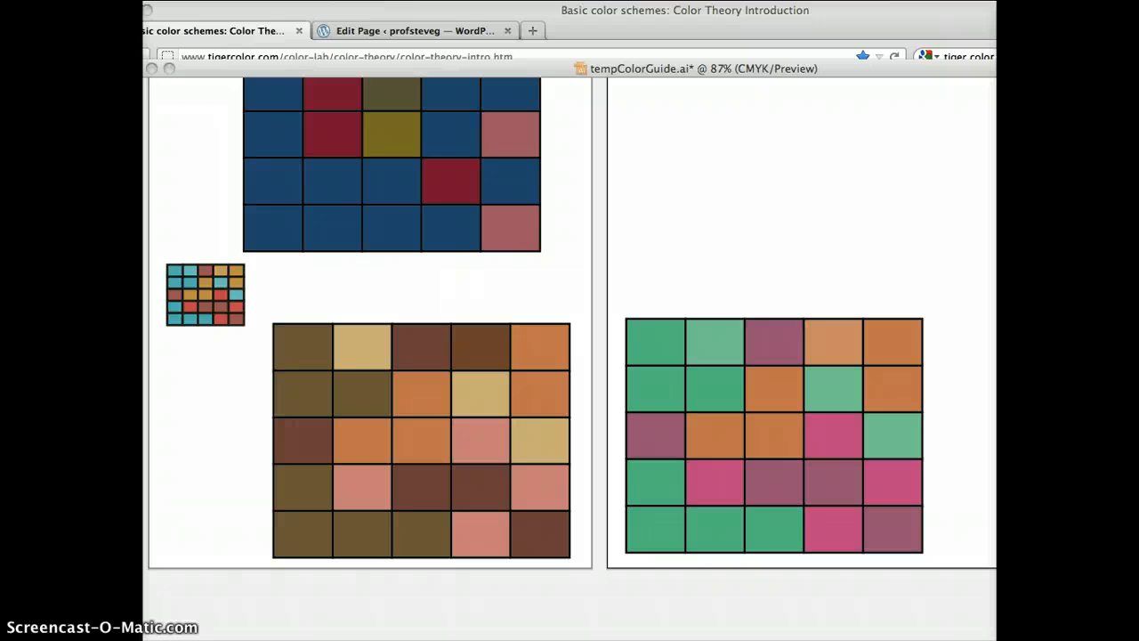
pyautogui.click(674, 232)
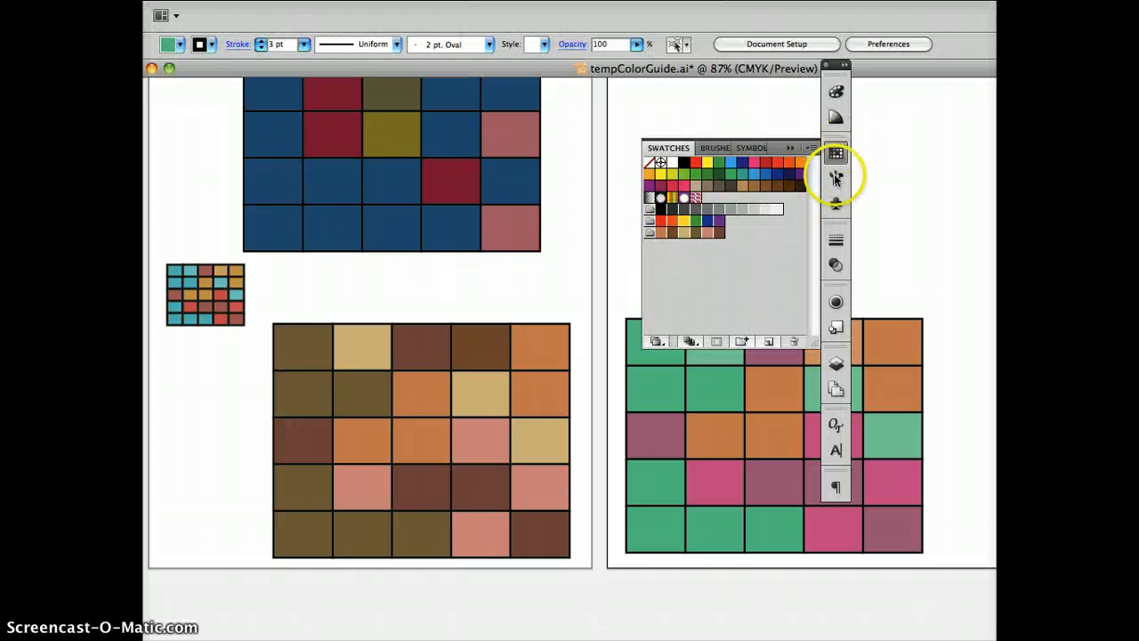
pyautogui.click(836, 91)
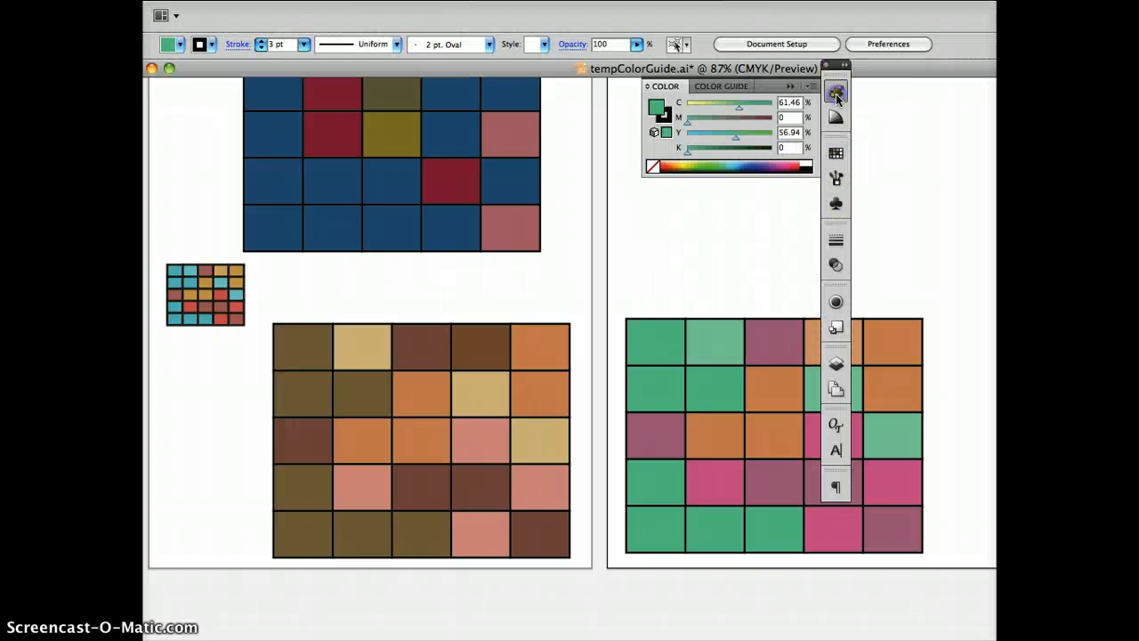
pyautogui.click(705, 86)
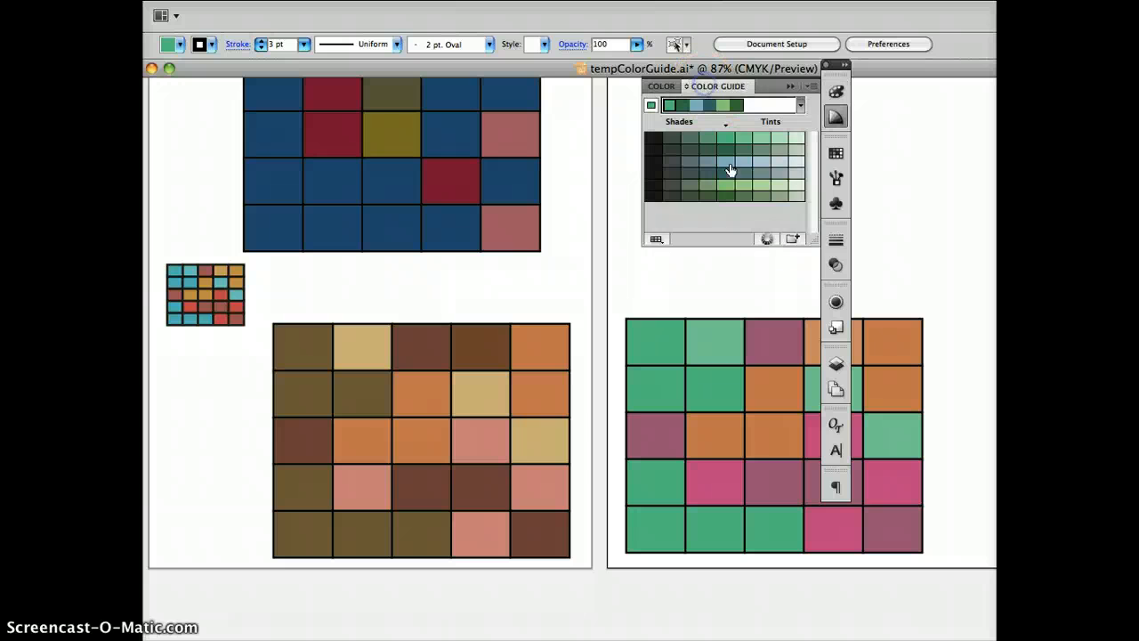
pyautogui.click(767, 241)
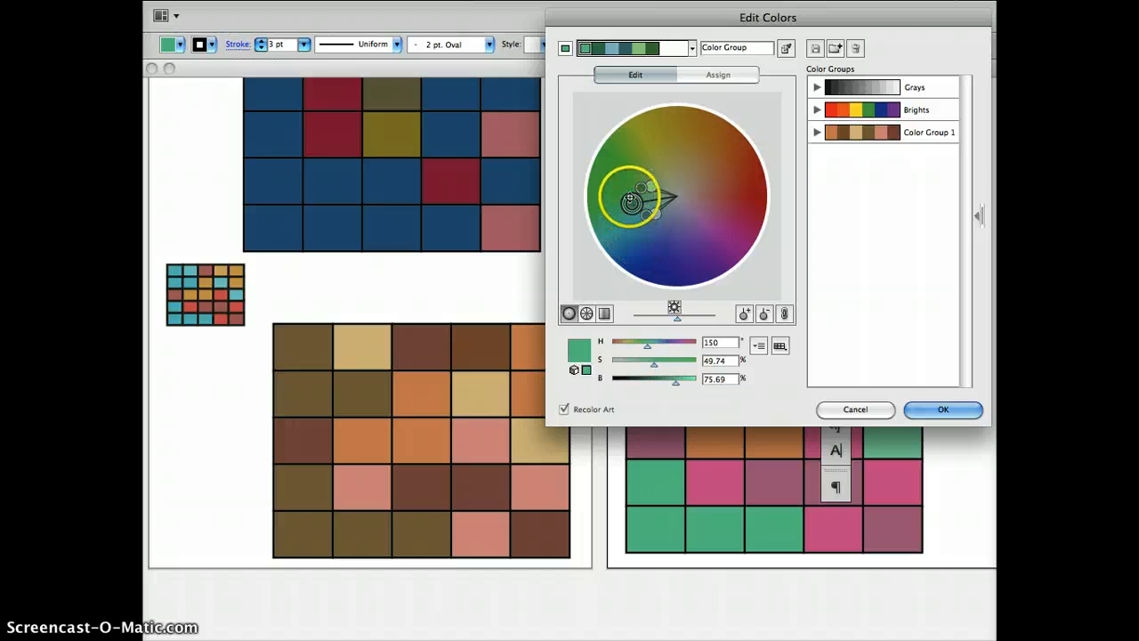
# - Shift the linked green harmony to golden brown hues on the color wheel and slightly lower its overall brightness
pyautogui.moveTo(631, 202)
pyautogui.mouseDown()
pyautogui.moveTo(654, 191)
pyautogui.moveTo(668, 145)
pyautogui.moveTo(717, 160)
pyautogui.moveTo(735, 189)
pyautogui.moveTo(717, 142)
pyautogui.moveTo(697, 134)
pyautogui.mouseUp()
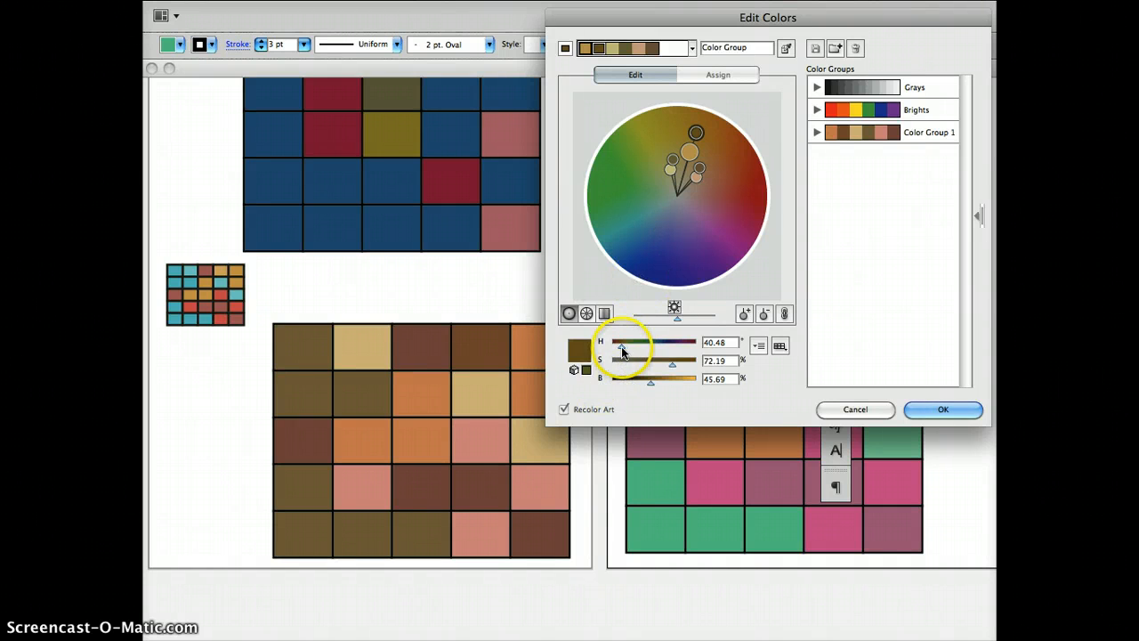
pyautogui.moveTo(624, 351); pyautogui.dragTo(657, 384)
pyautogui.moveTo(675, 318)
pyautogui.mouseDown()
pyautogui.moveTo(657, 322)
pyautogui.moveTo(669, 322)
pyautogui.mouseUp()
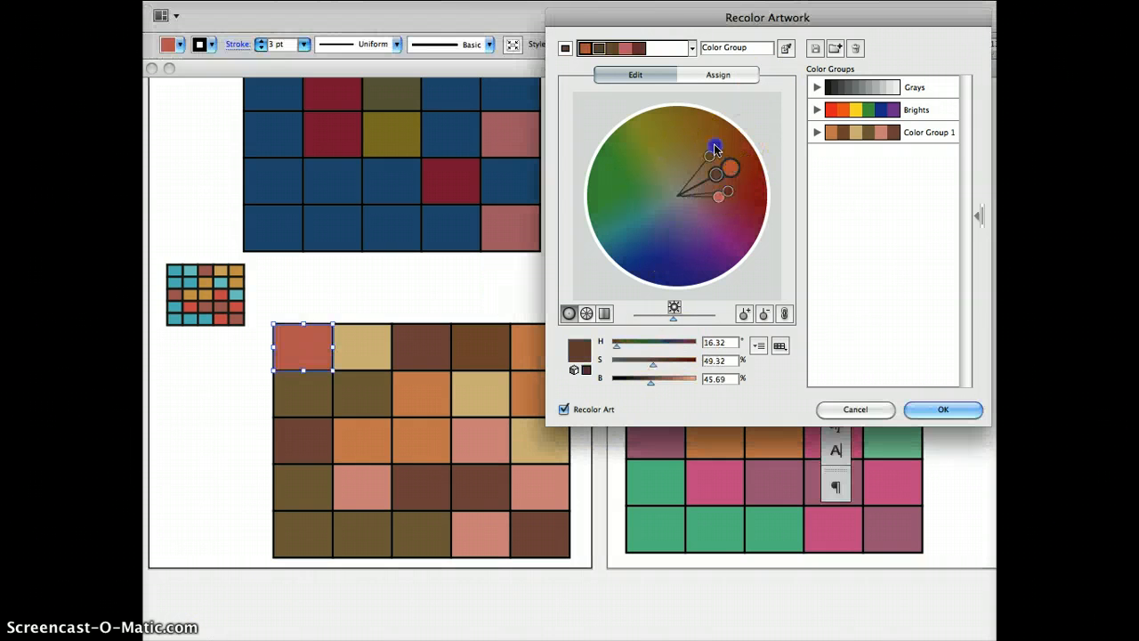
# - Shift the linked harmony's base to orange at hue 27.52° and saturation 50.82%, and turn off Recolor Art for the selected corner cell
pyautogui.moveTo(716, 148)
pyautogui.mouseDown()
pyautogui.moveTo(672, 130)
pyautogui.moveTo(701, 132)
pyautogui.mouseUp()
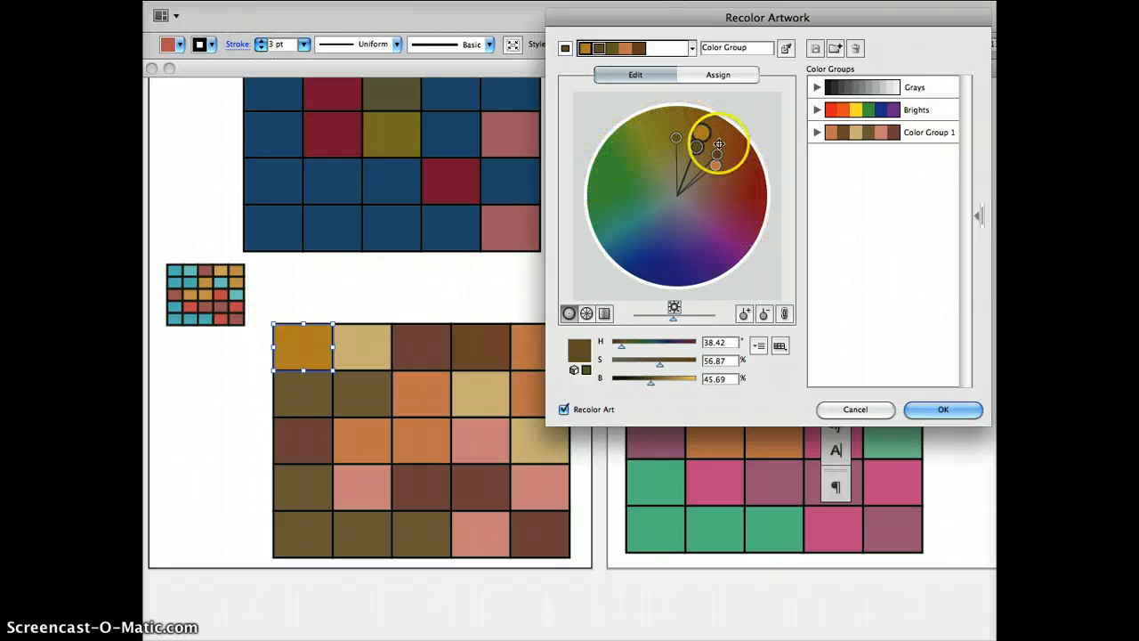
pyautogui.moveTo(700, 132)
pyautogui.mouseDown()
pyautogui.moveTo(635, 160)
pyautogui.moveTo(664, 145)
pyautogui.moveTo(714, 156)
pyautogui.mouseUp()
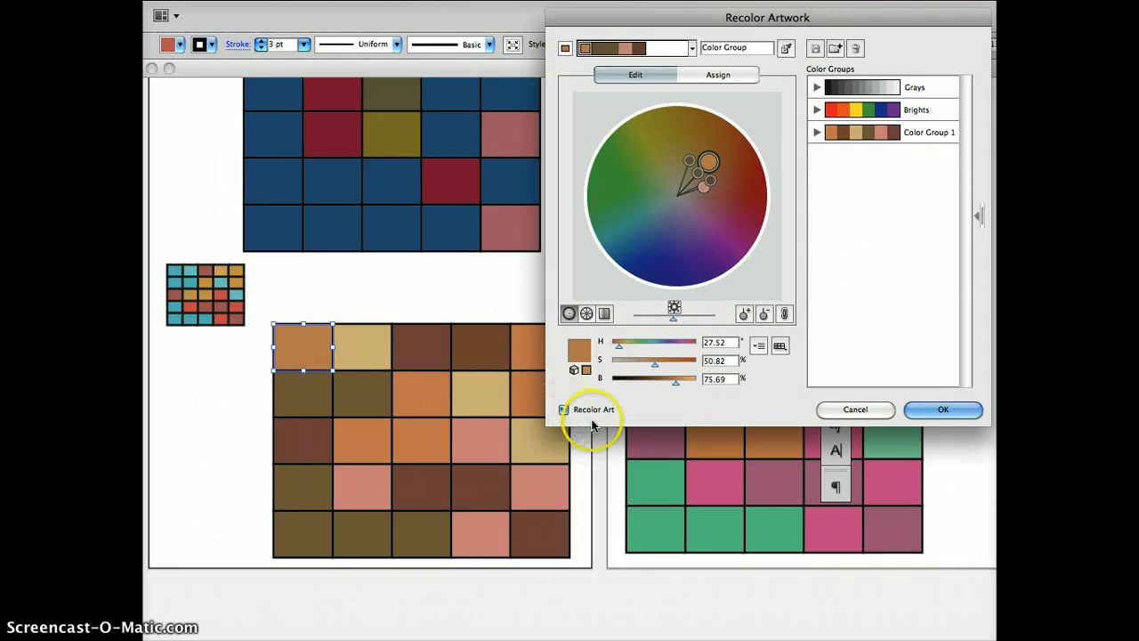
pyautogui.click(564, 409)
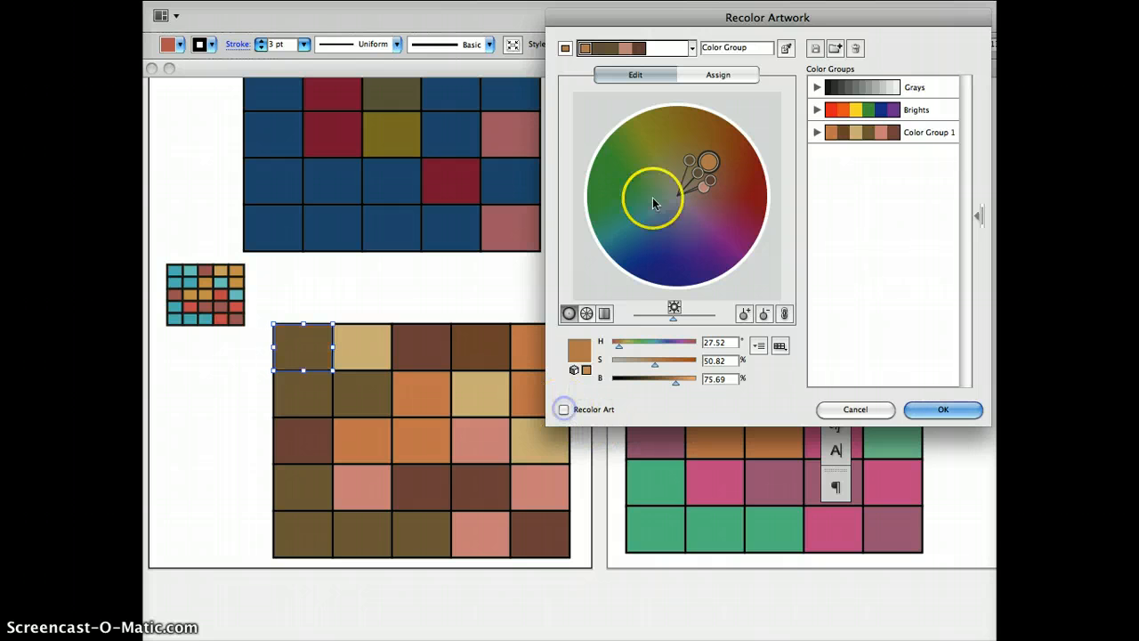
# - Shift the linked harmony's base to mauve at hue 312.27° and saturation 19.67%, turn Recolor Art back on, and cancel the recoloring
pyautogui.moveTo(708, 161); pyautogui.dragTo(692, 206)
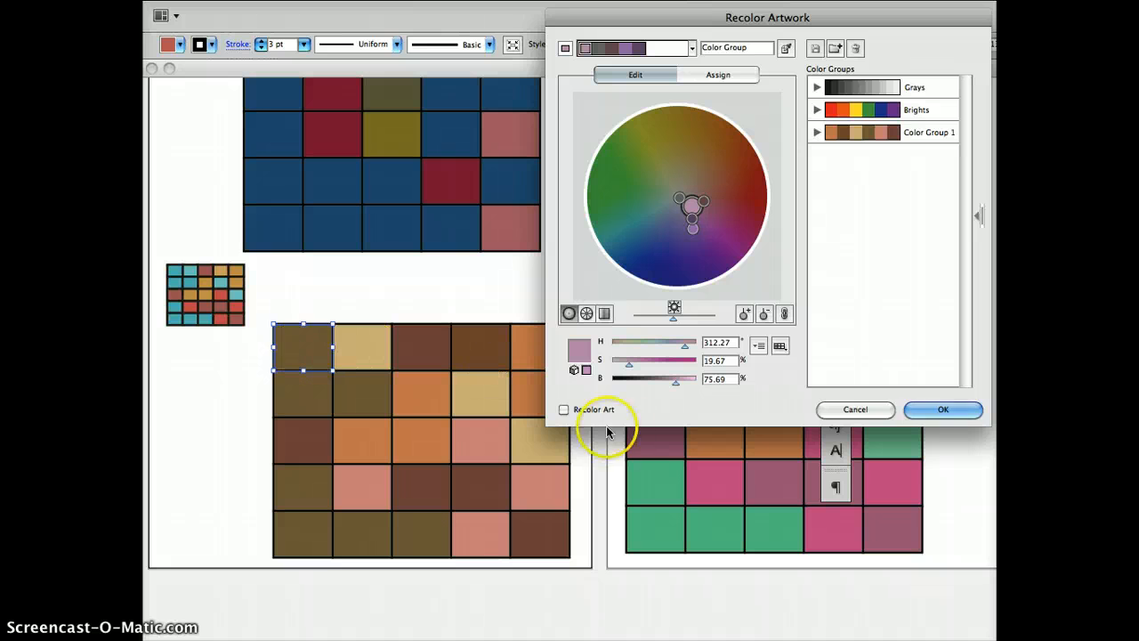
pyautogui.click(564, 410)
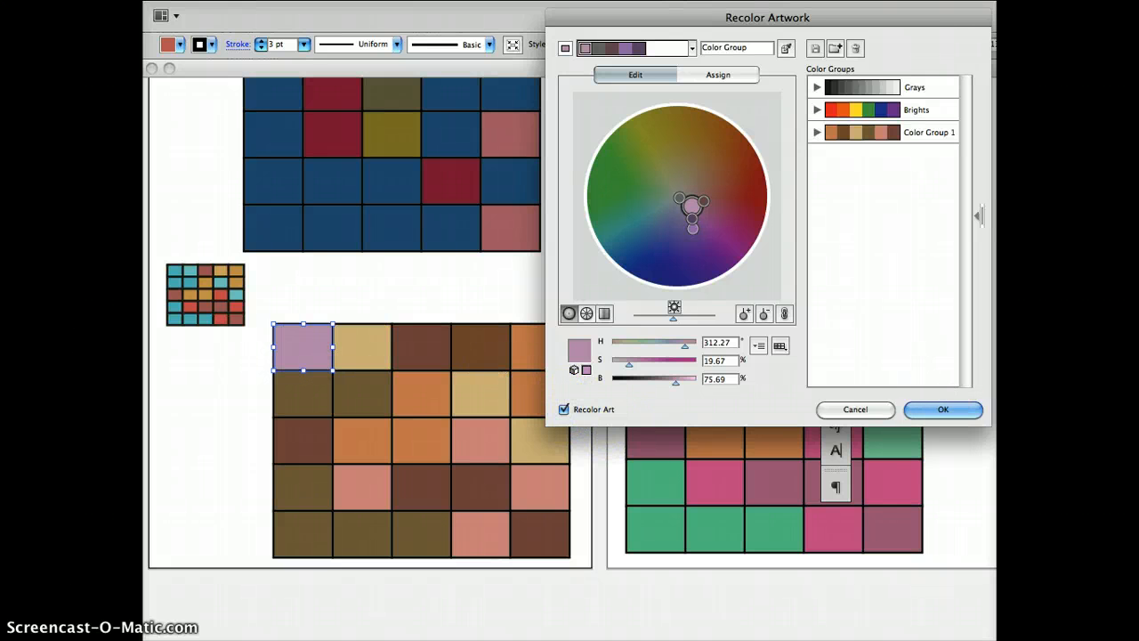
pyautogui.click(864, 411)
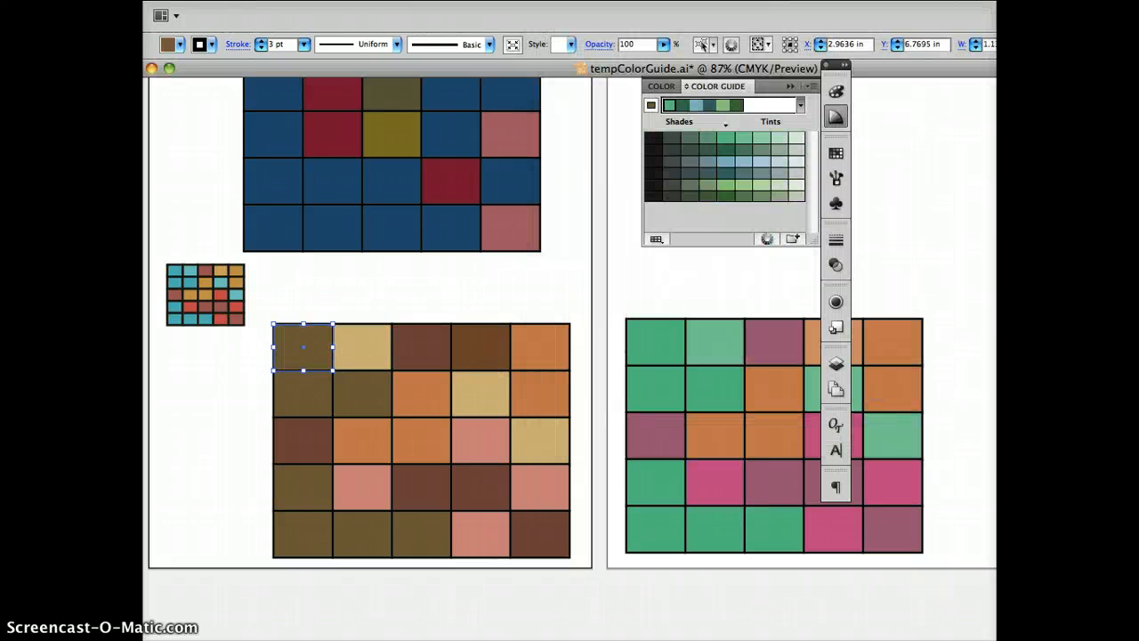
# - Recolor the whole lower-left grid with the green-and-pink harmony rule, shifting its linked base to hue 55.18° and saturation 46%
pyautogui.click(238, 481)
pyautogui.moveTo(258, 572); pyautogui.dragTo(578, 312)
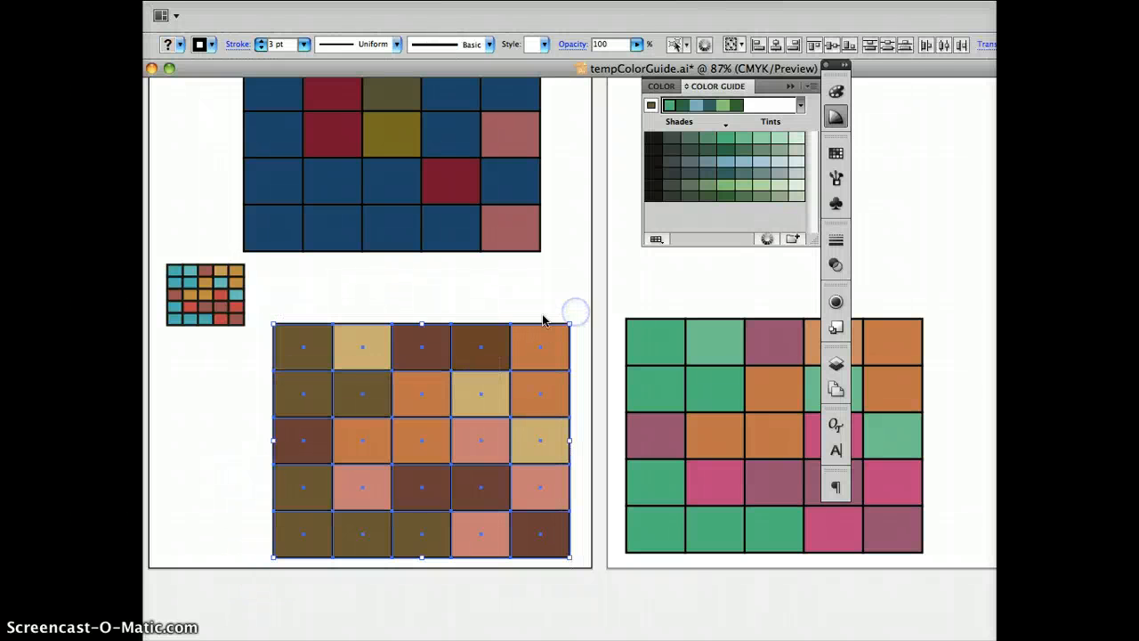
pyautogui.click(769, 238)
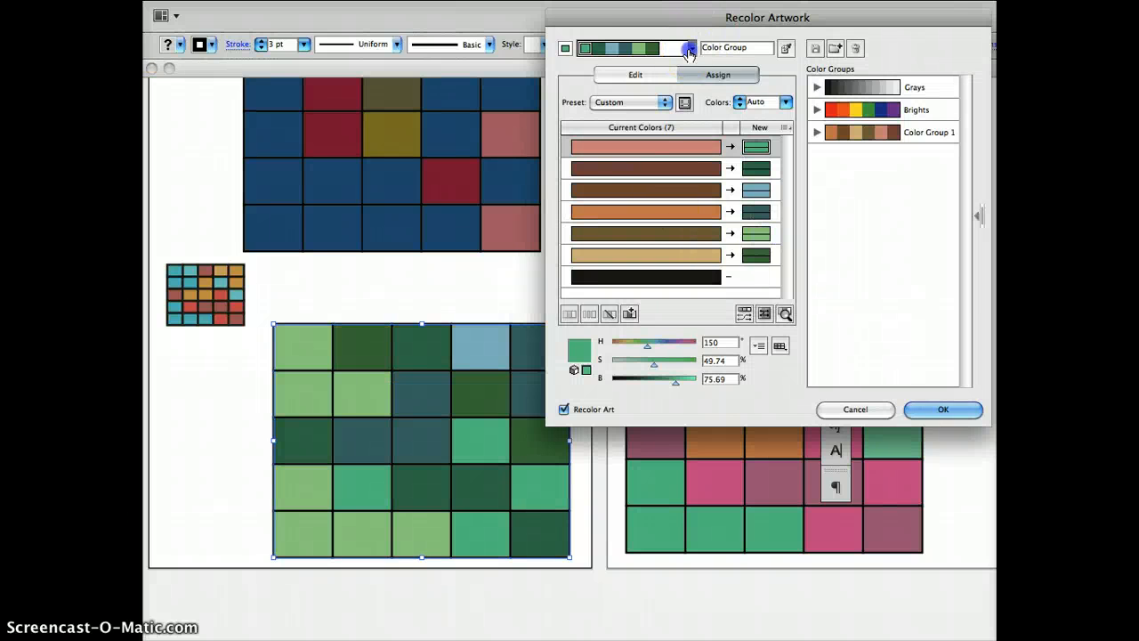
pyautogui.click(691, 48)
pyautogui.click(644, 133)
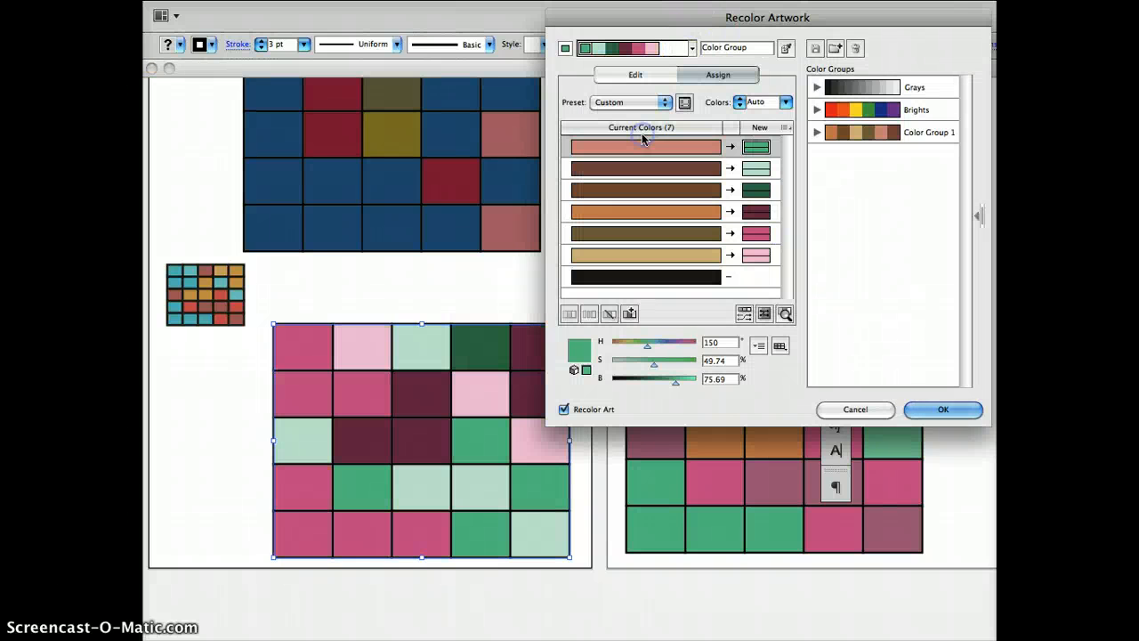
pyautogui.click(641, 75)
pyautogui.moveTo(629, 205); pyautogui.dragTo(663, 156)
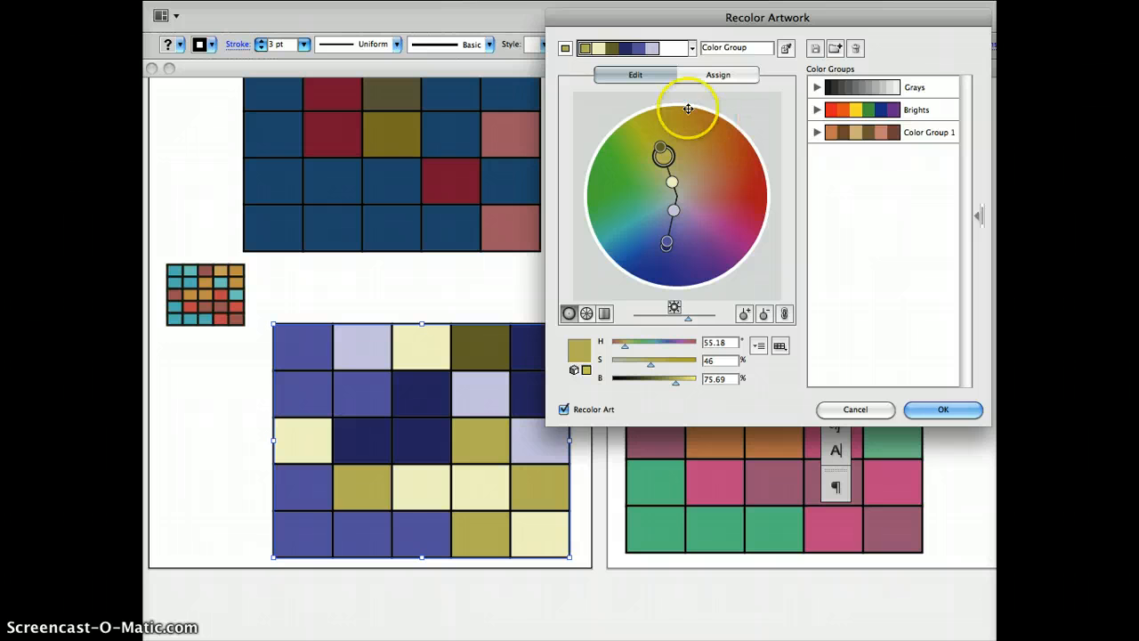
# - Name the color group left01, save it as a new group, apply the recoloring, and deselect the grid
pyautogui.click(758, 51)
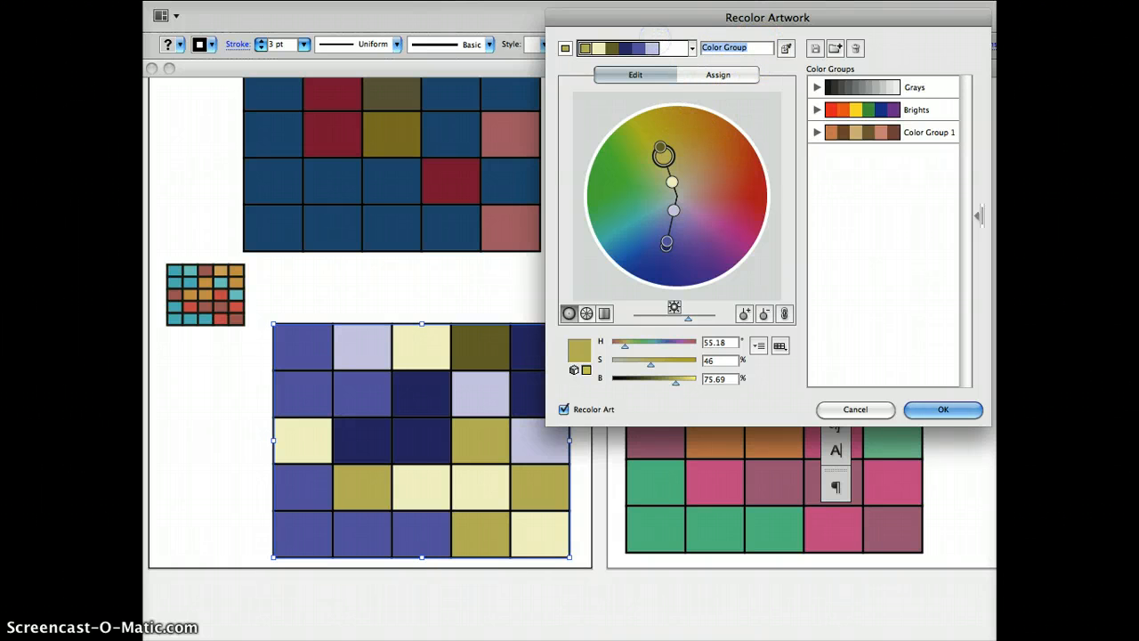
pyautogui.write('left01')
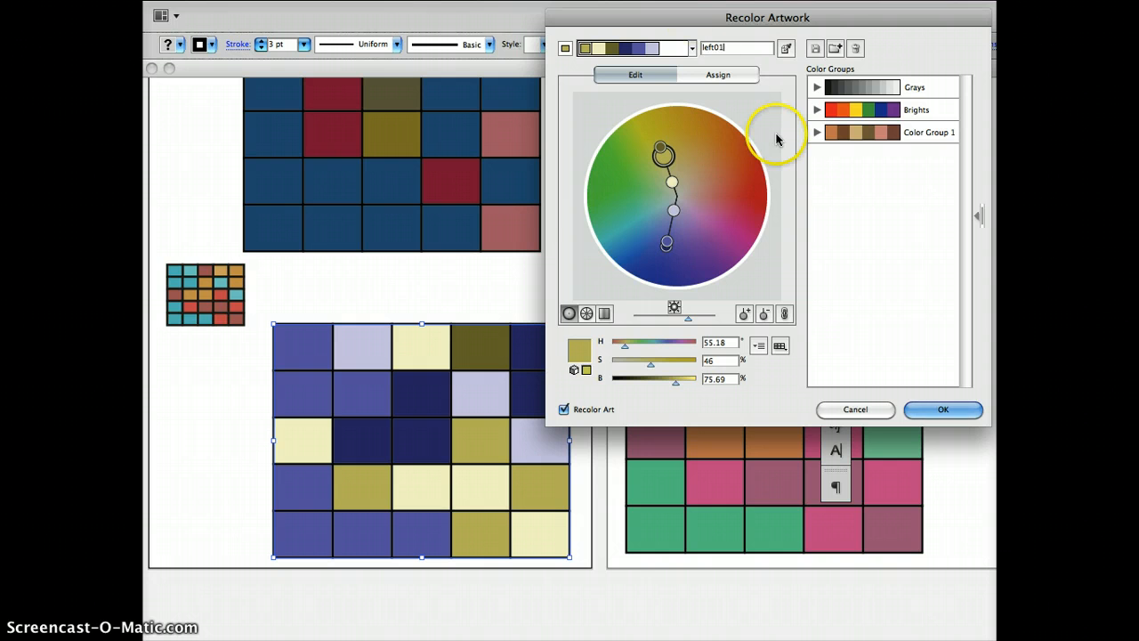
pyautogui.click(834, 49)
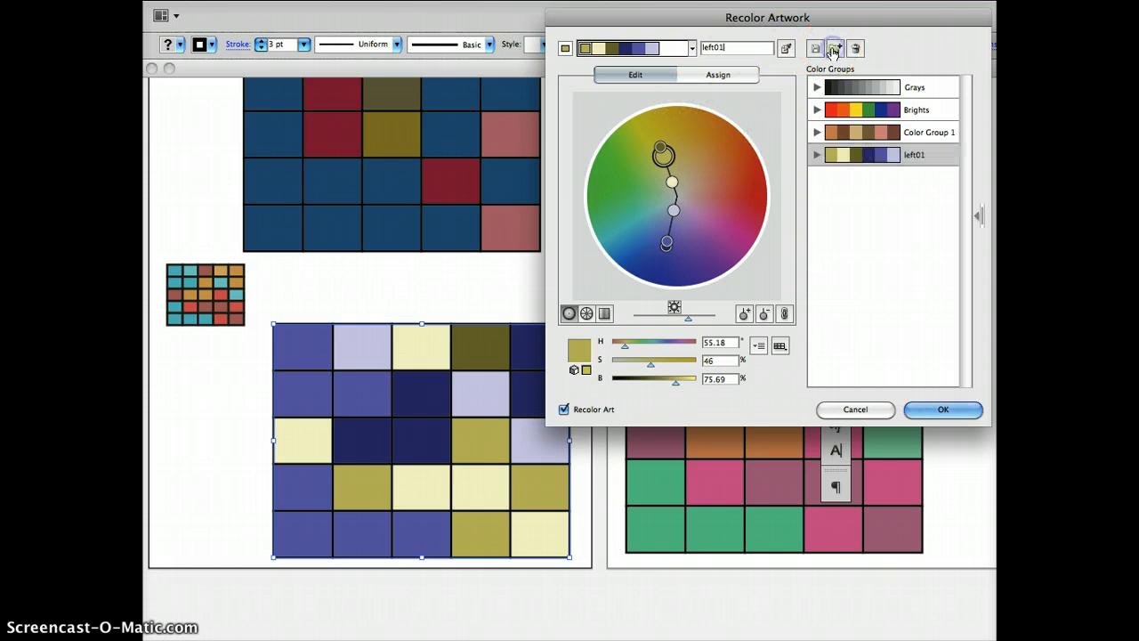
pyautogui.click(944, 410)
pyautogui.click(340, 306)
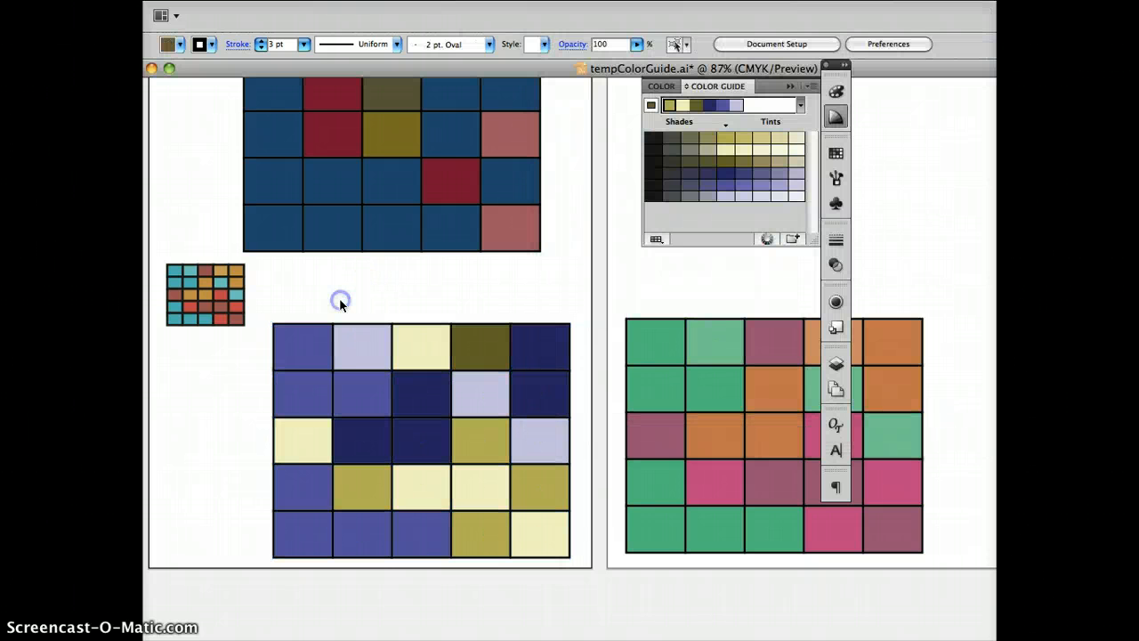
# - Reselect the lower-left grid and load the left01 color group for editing on the color wheel
pyautogui.moveTo(277, 300); pyautogui.dragTo(565, 557)
pyautogui.click(686, 291)
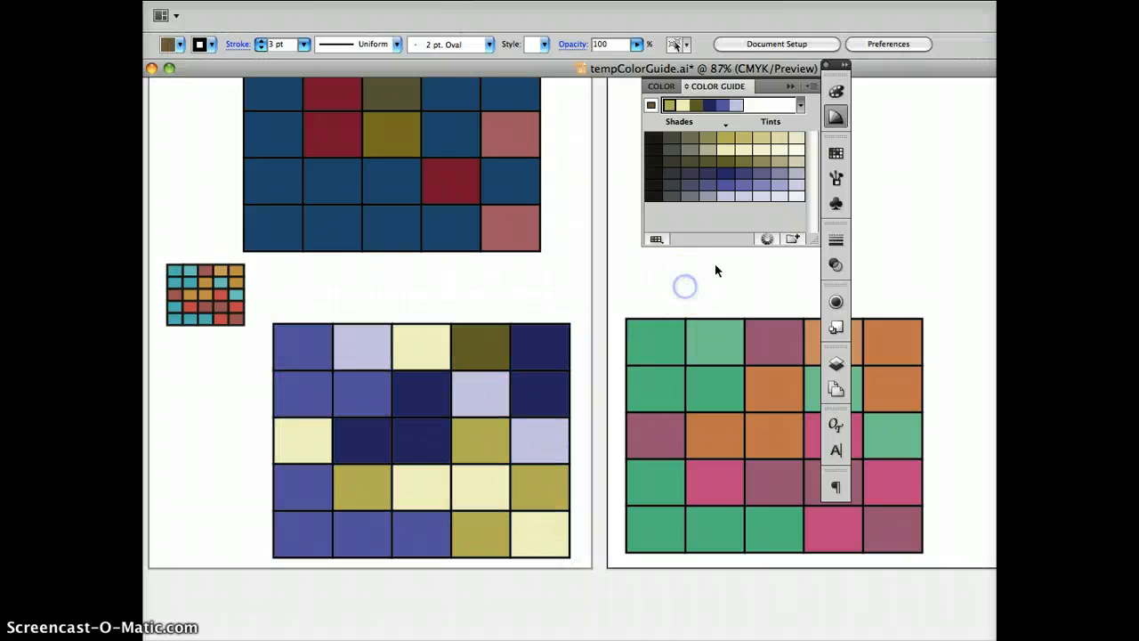
pyautogui.click(495, 257)
pyautogui.moveTo(259, 305); pyautogui.dragTo(580, 560)
pyautogui.click(780, 242)
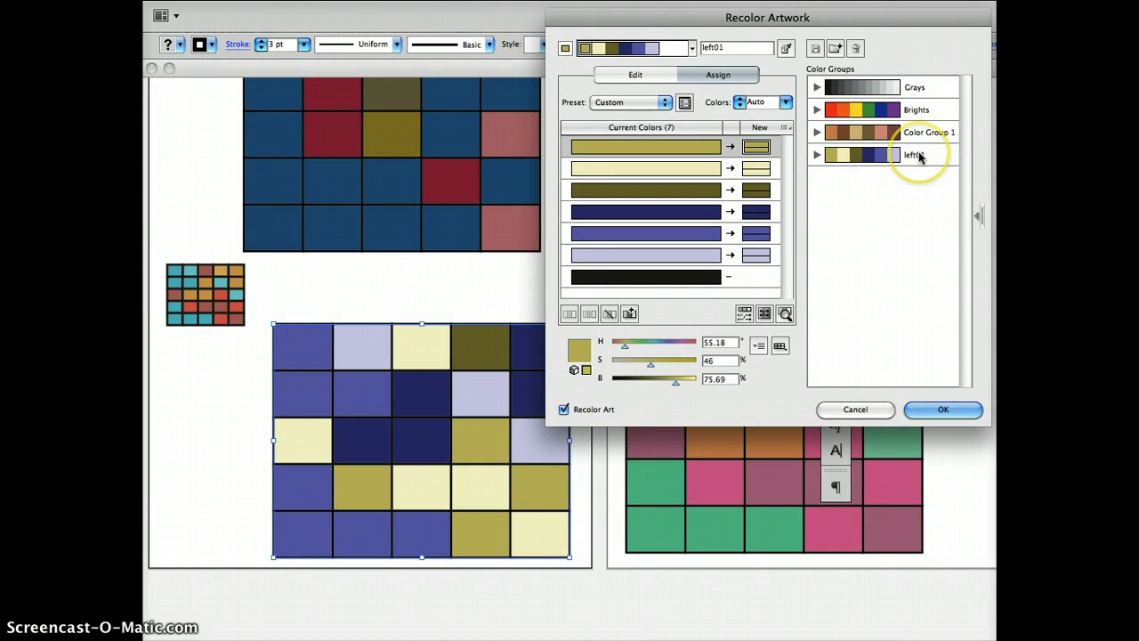
pyautogui.click(919, 156)
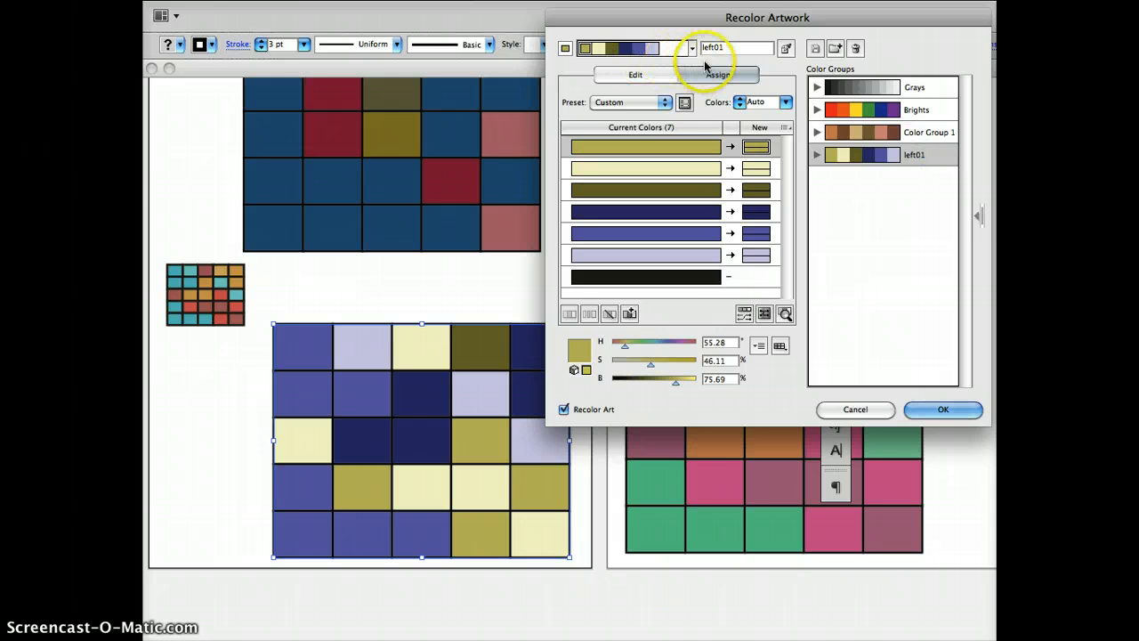
pyautogui.click(652, 74)
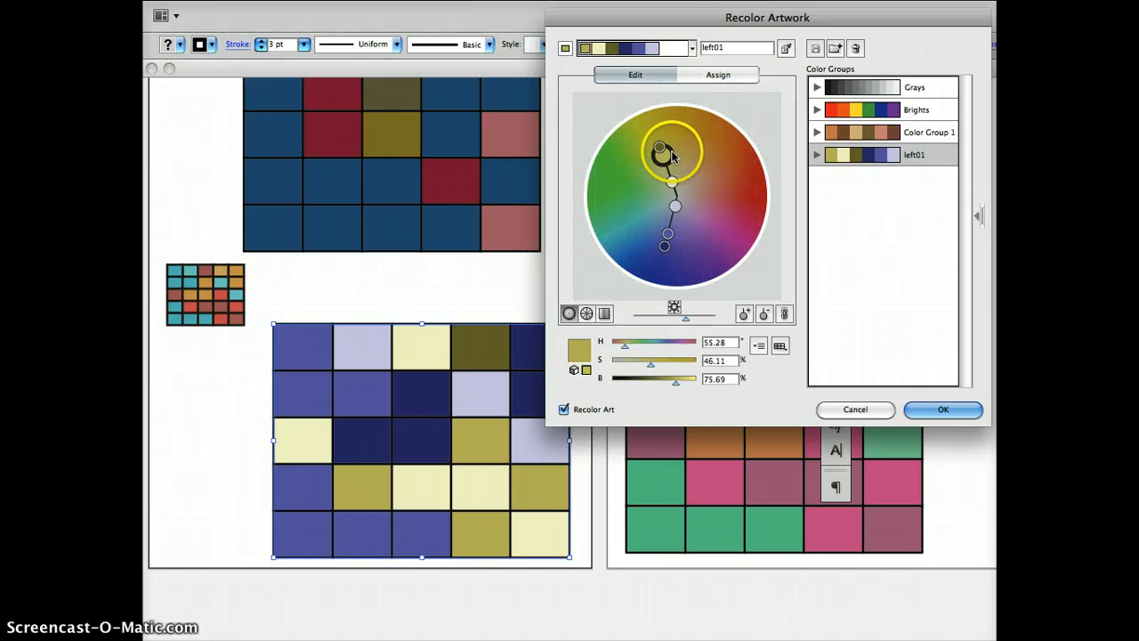
# - Shift left01's linked harmony to base hue 41.22° and saturation 48.96%, and save the changes to the swatch group
pyautogui.moveTo(671, 154); pyautogui.dragTo(690, 152)
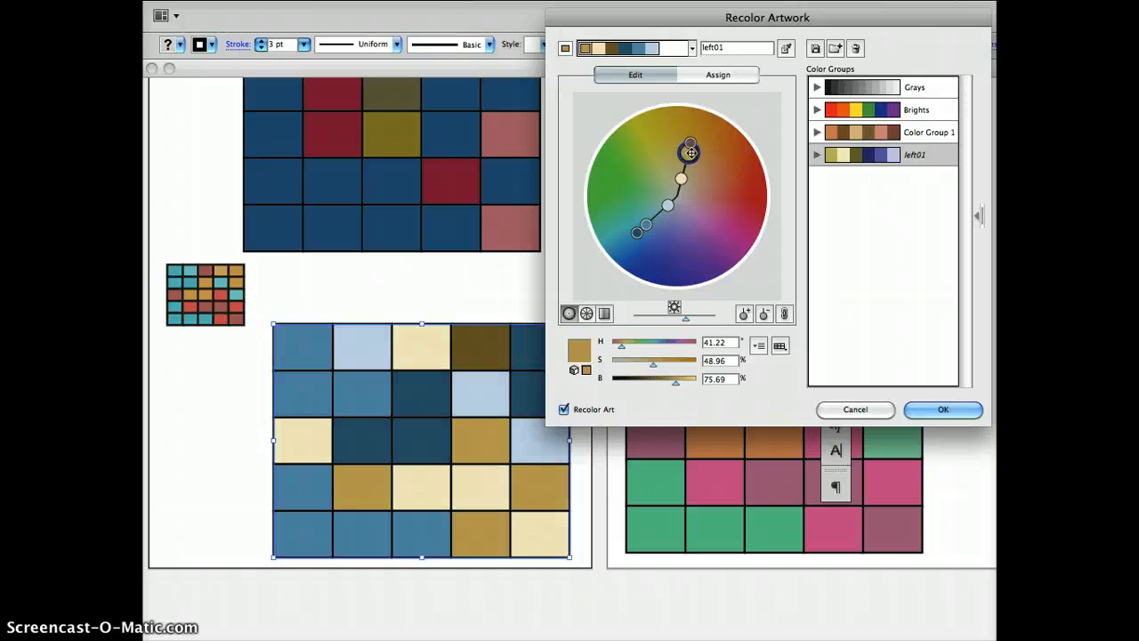
pyautogui.click(915, 160)
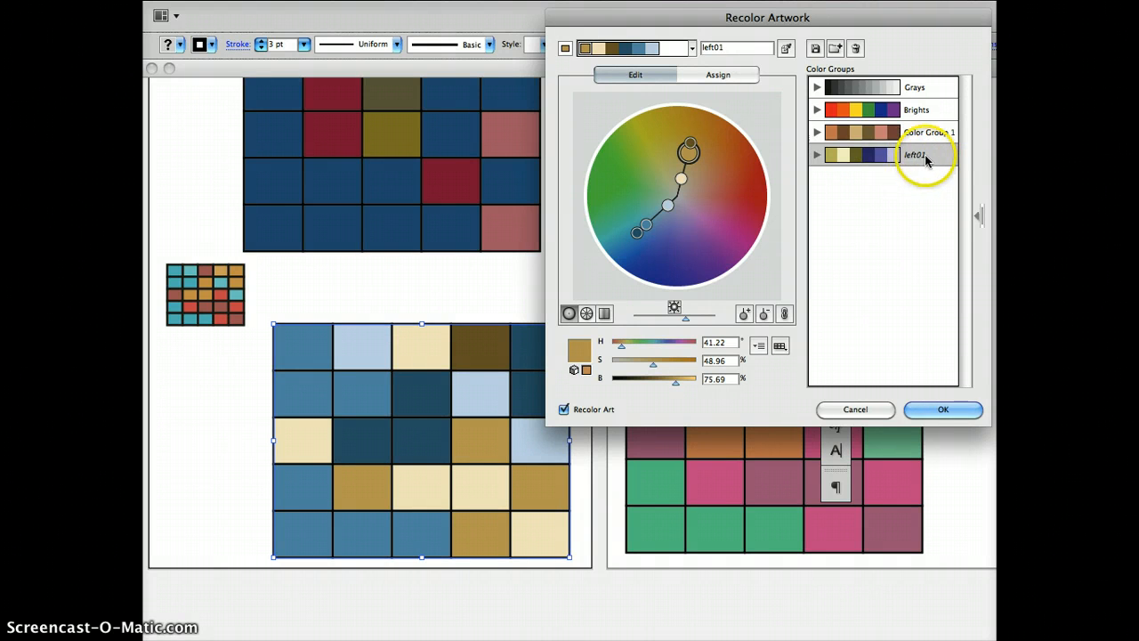
pyautogui.click(944, 411)
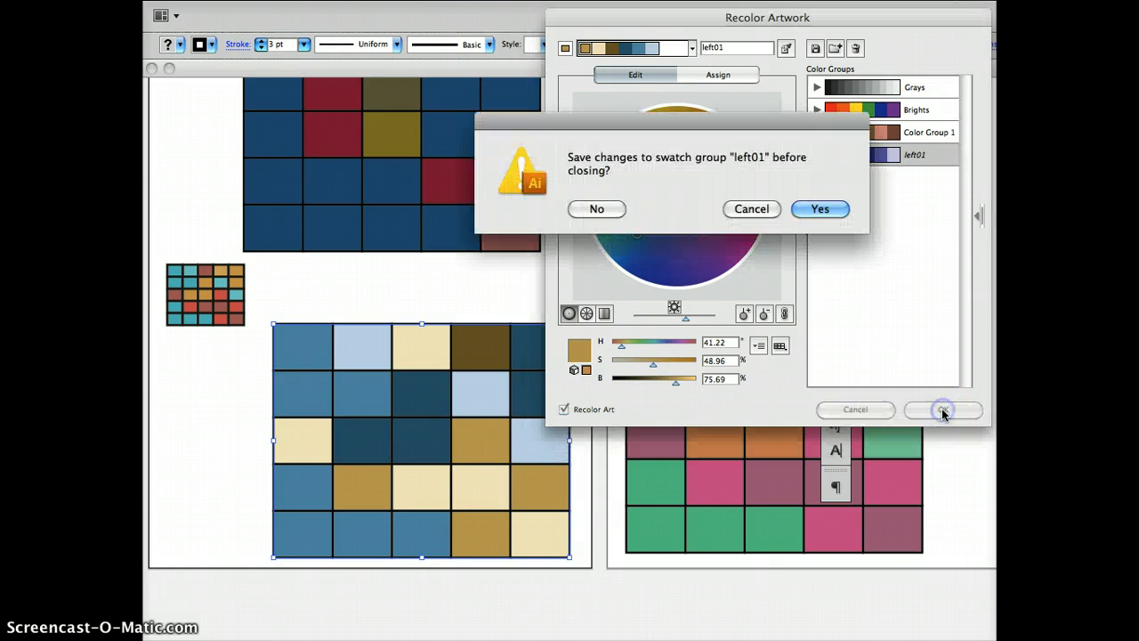
pyautogui.click(821, 208)
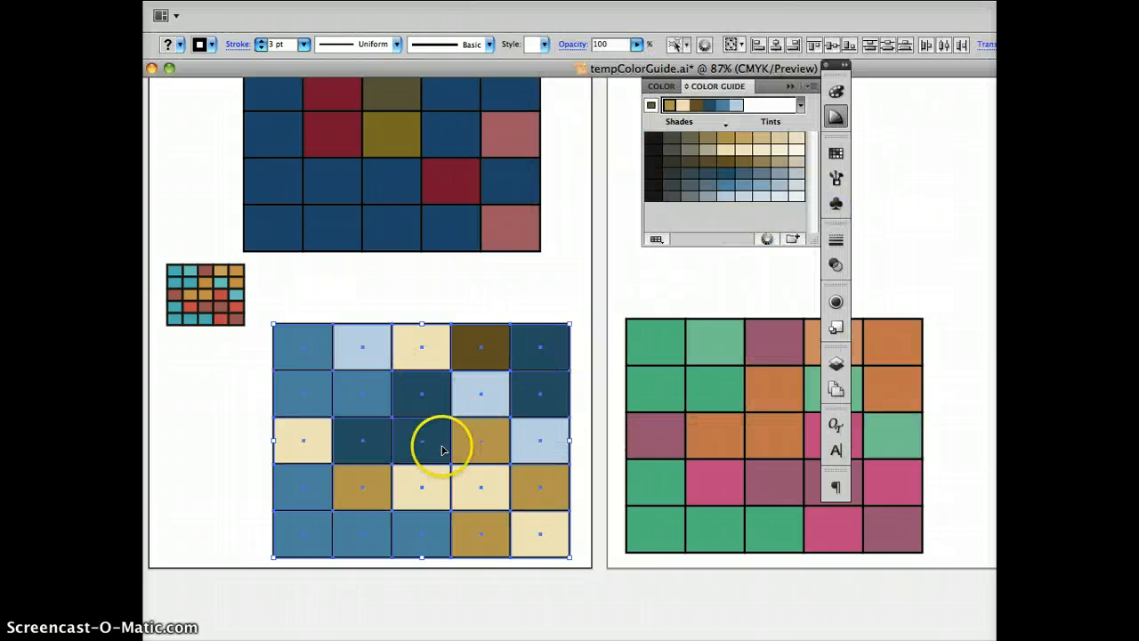
# - Check the updated left01 group among the swatches, open it for recoloring, and cancel the dialog
pyautogui.click(836, 152)
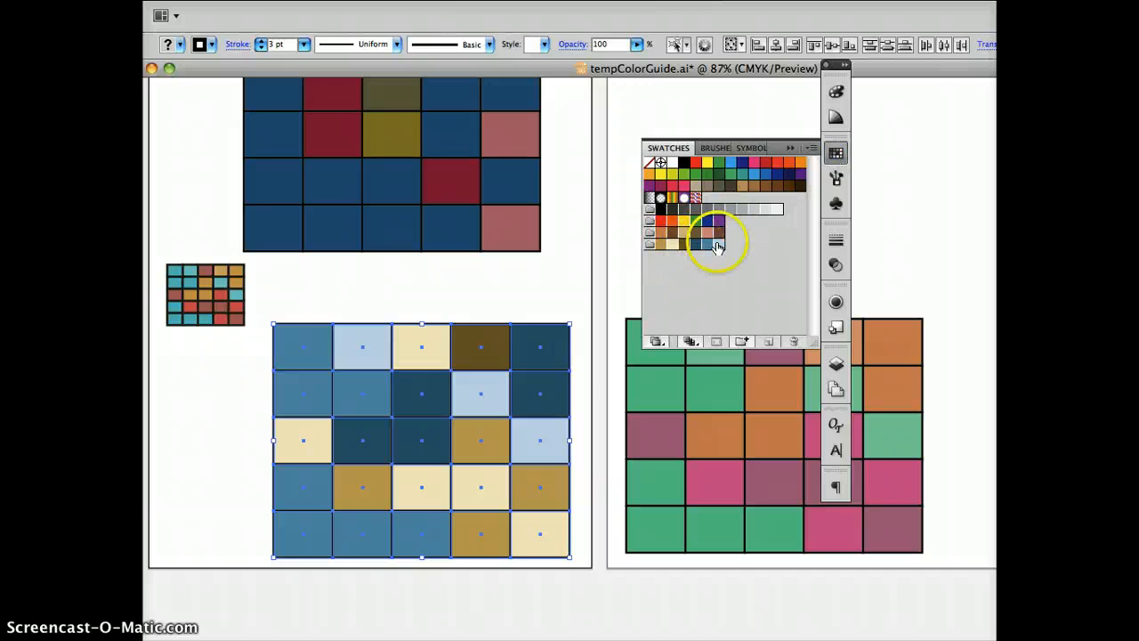
pyautogui.click(649, 244)
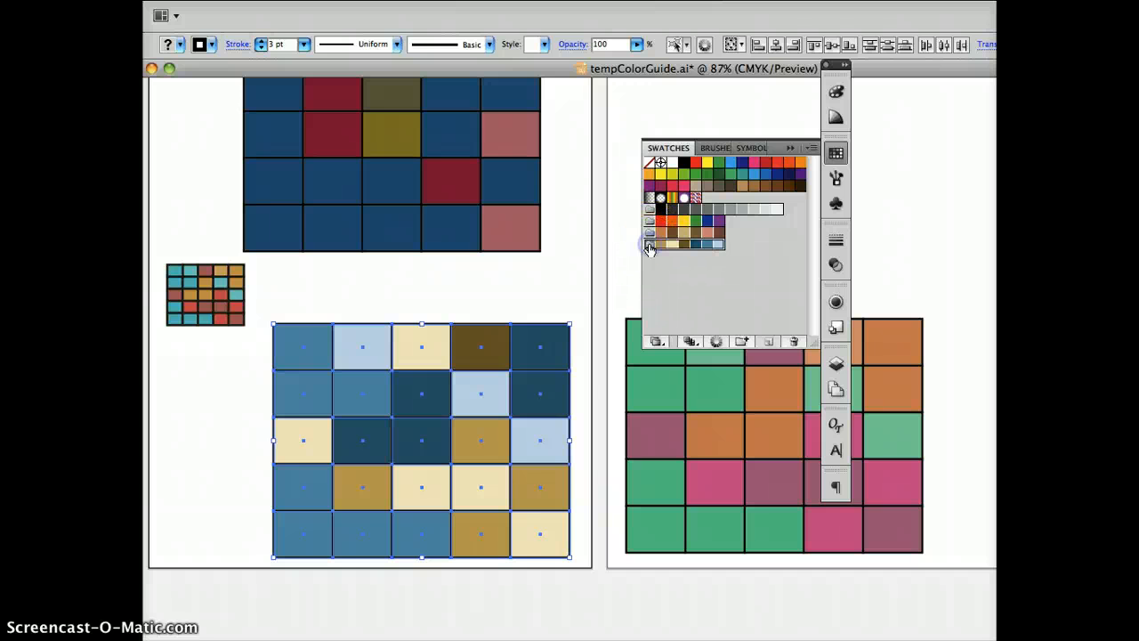
pyautogui.doubleClick(650, 245)
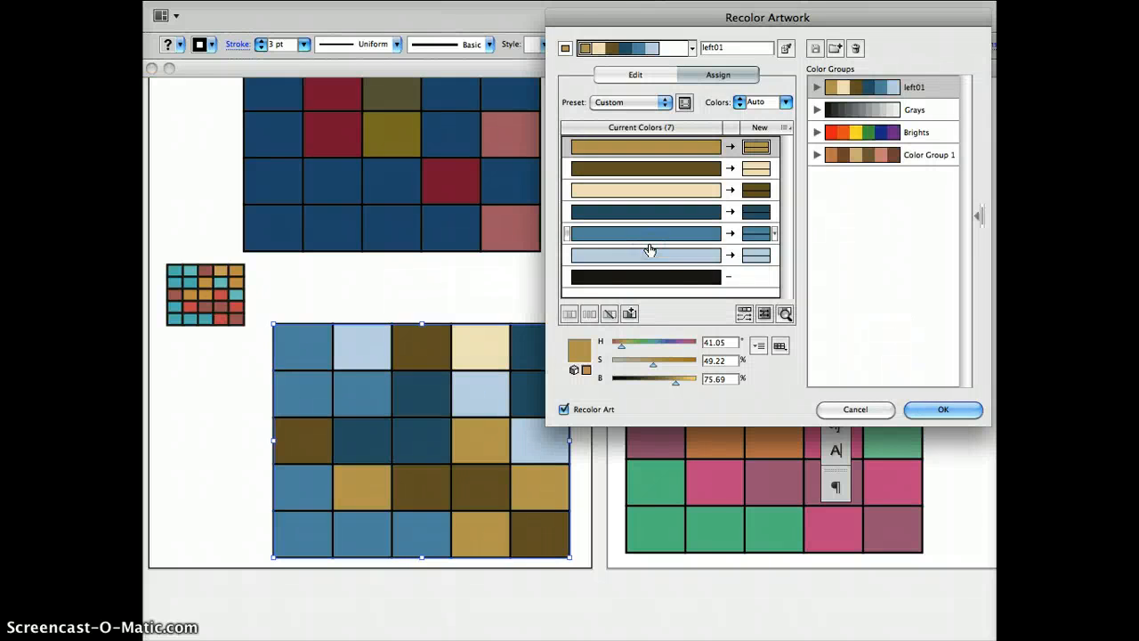
pyautogui.click(850, 411)
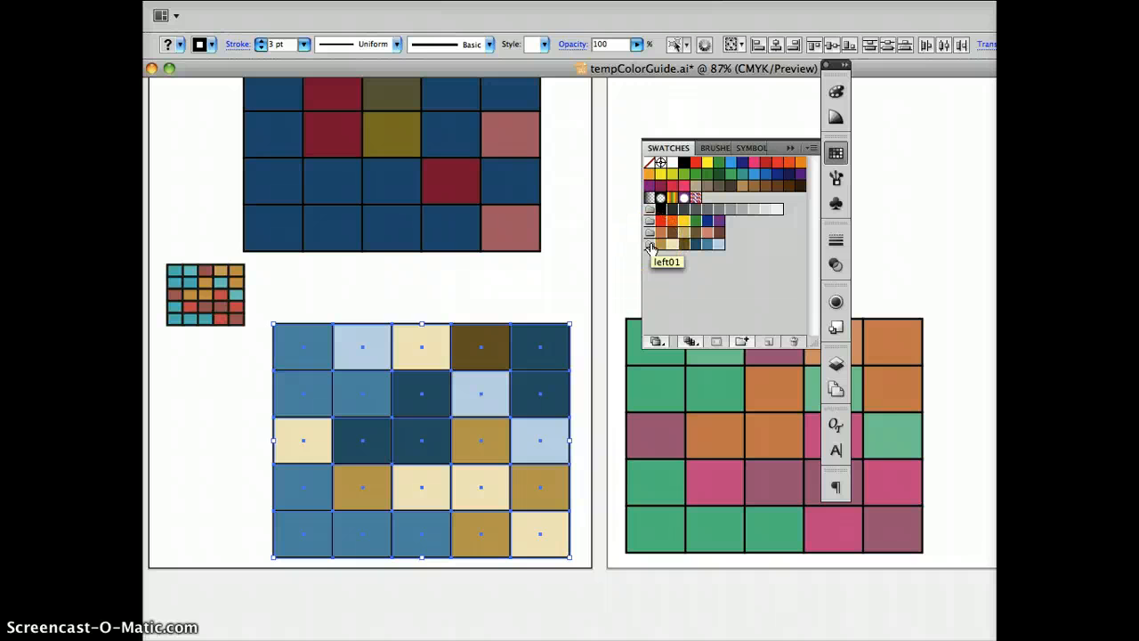
# - Try to rename the left01 color group to left02 in Recolor Artwork, and decline saving the changes to the swatch group
pyautogui.click(651, 247)
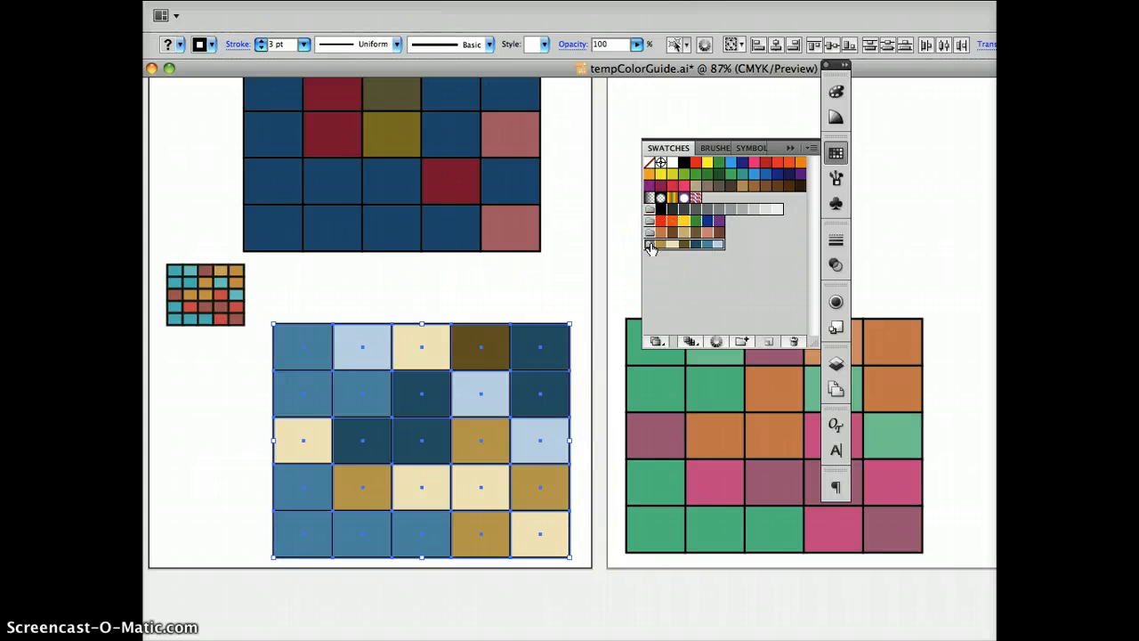
pyautogui.moveTo(650, 246); pyautogui.dragTo(295, 528)
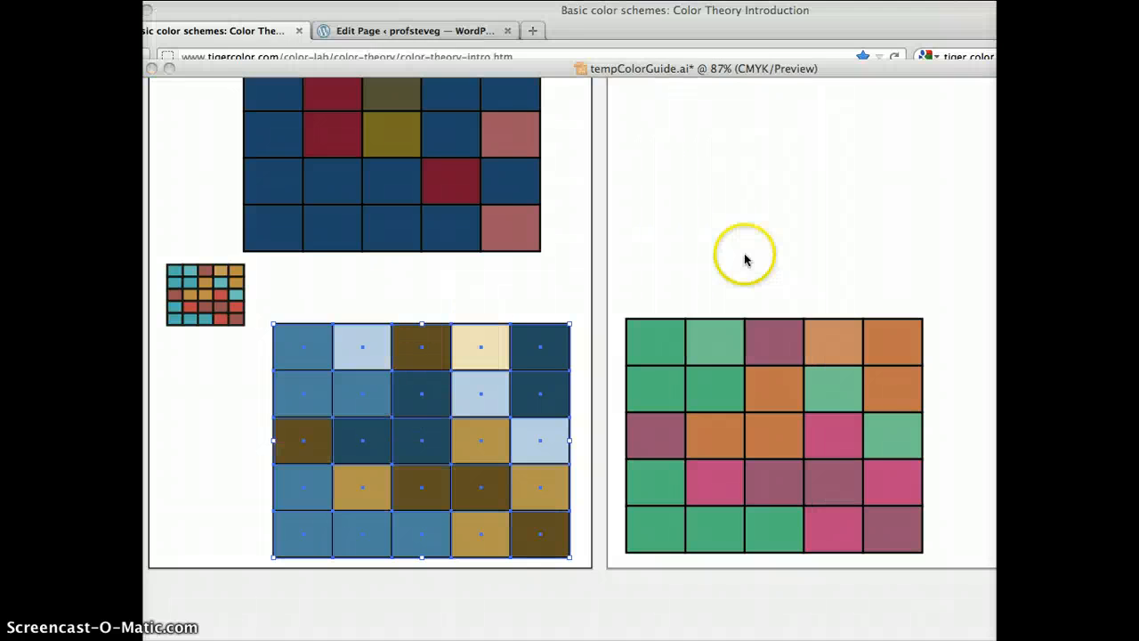
pyautogui.click(745, 260)
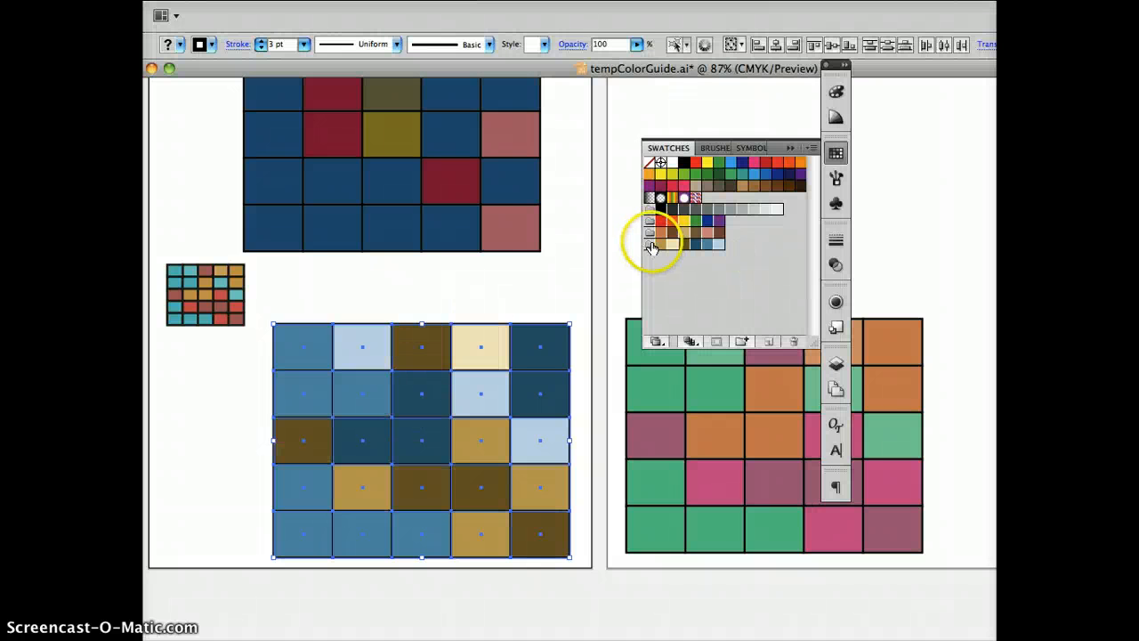
pyautogui.doubleClick(653, 247)
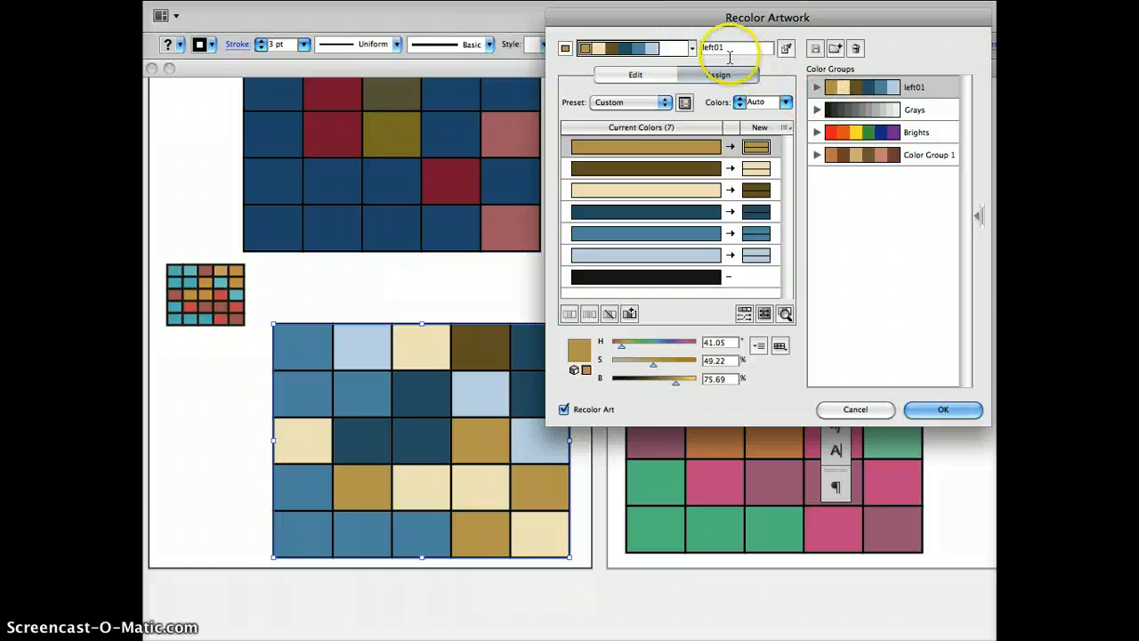
pyautogui.moveTo(740, 47); pyautogui.dragTo(643, 43)
pyautogui.write('left02')
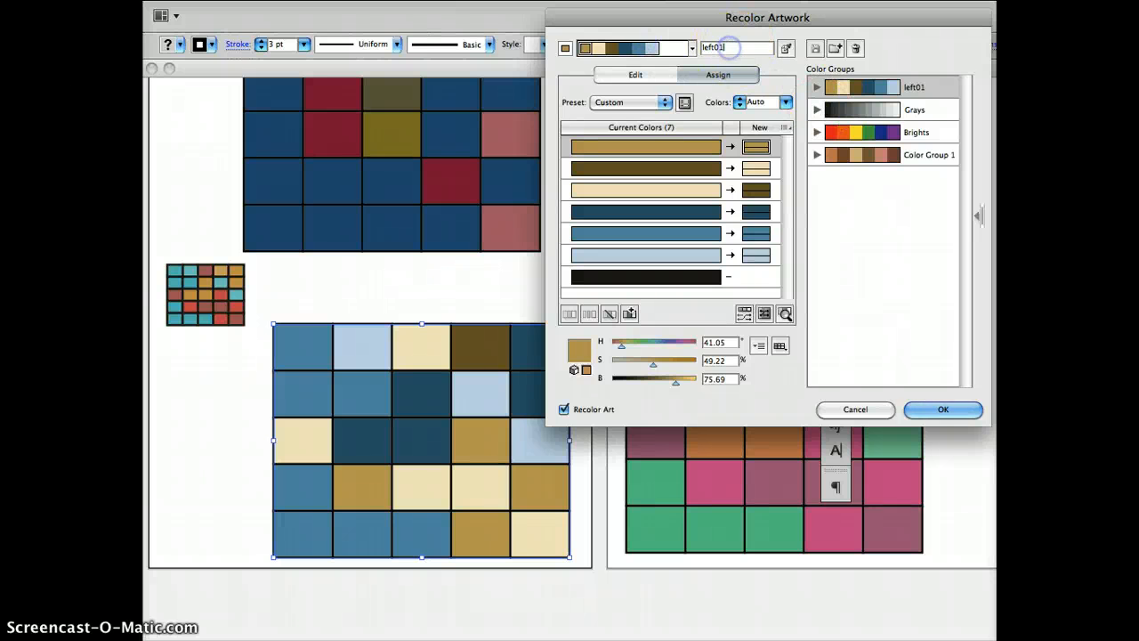
pyautogui.click(963, 411)
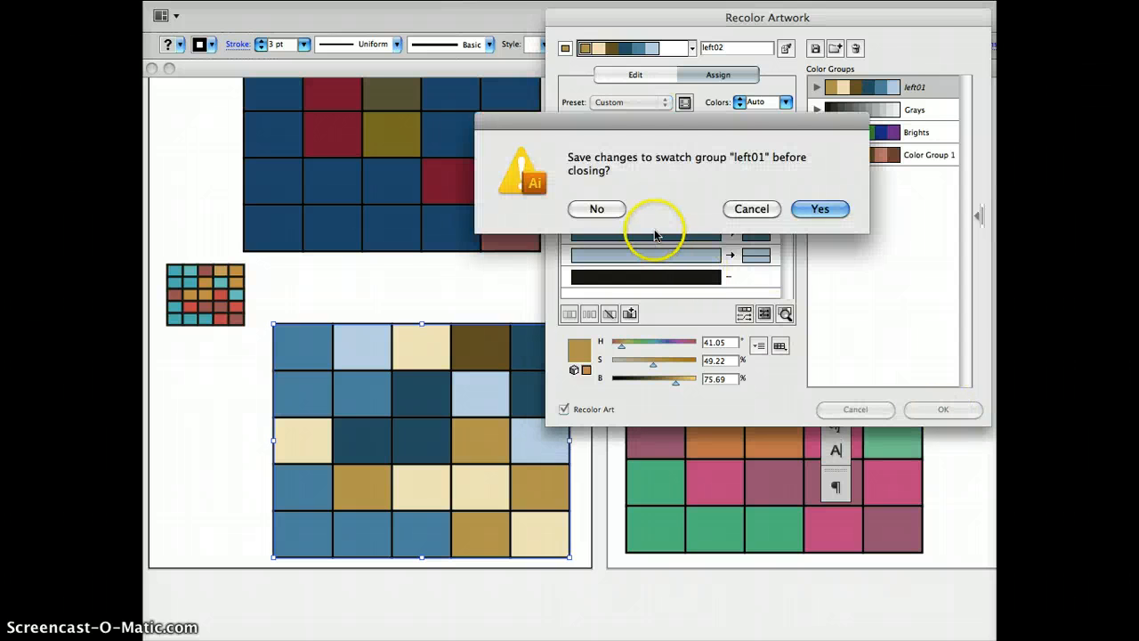
pyautogui.click(597, 210)
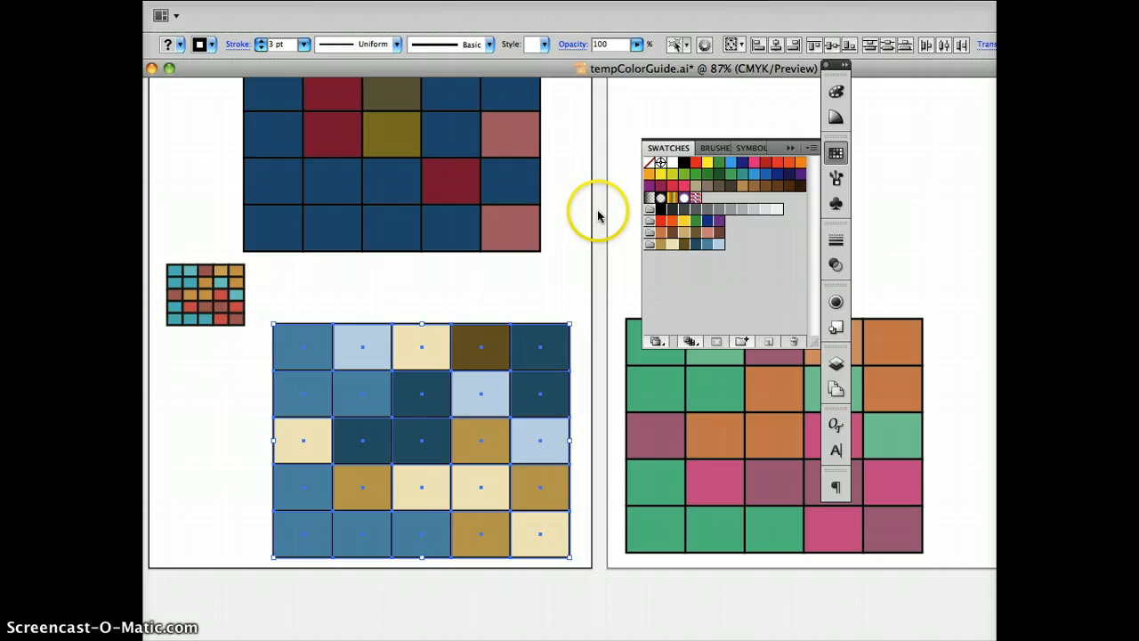
# - Reopen the left01 color group to view its current-to-new color assignments, and cancel the dialog
pyautogui.doubleClick(649, 248)
pyautogui.click(756, 148)
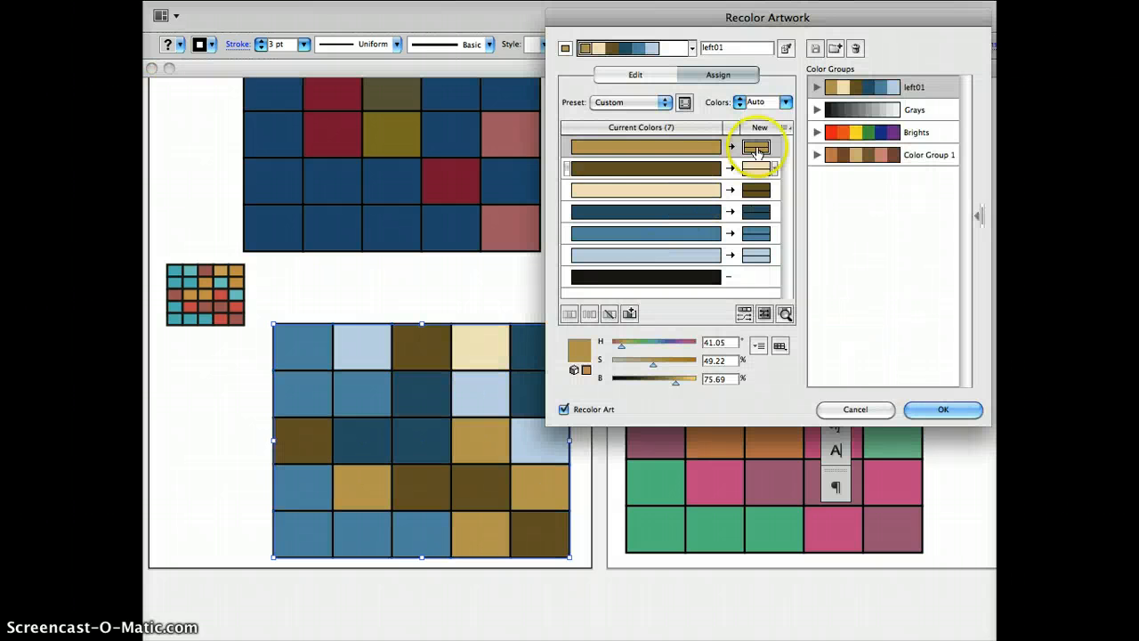
pyautogui.click(857, 410)
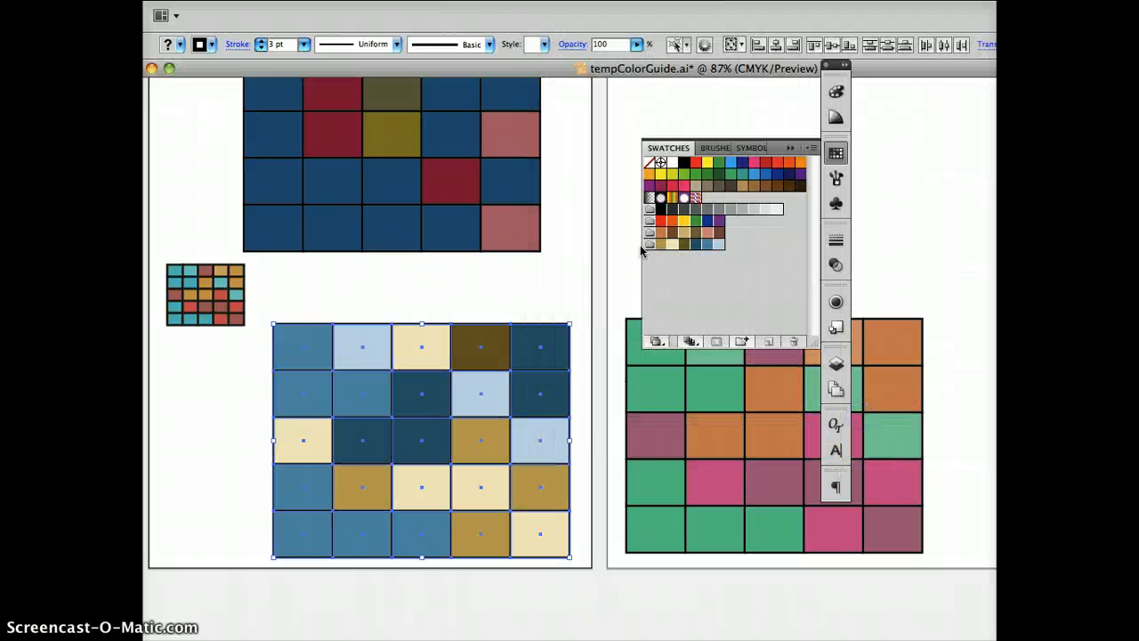
# - Recolor the selected lower-left grid with the left01 color group from the swatches
pyautogui.click(652, 234)
pyautogui.click(693, 254)
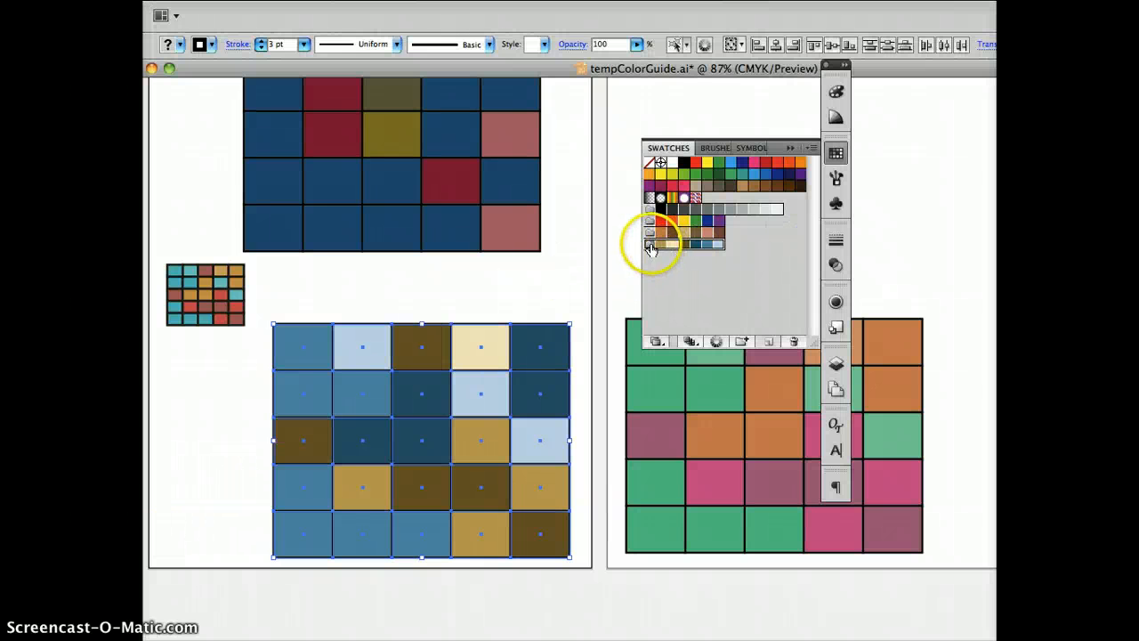
pyautogui.click(650, 247)
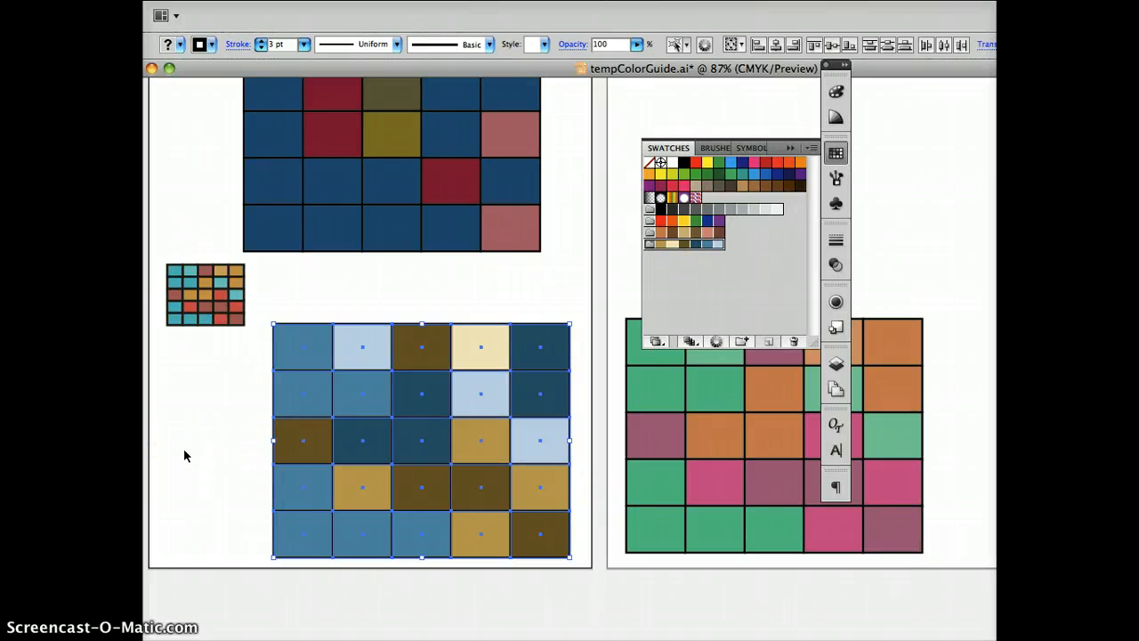
pyautogui.click(161, 628)
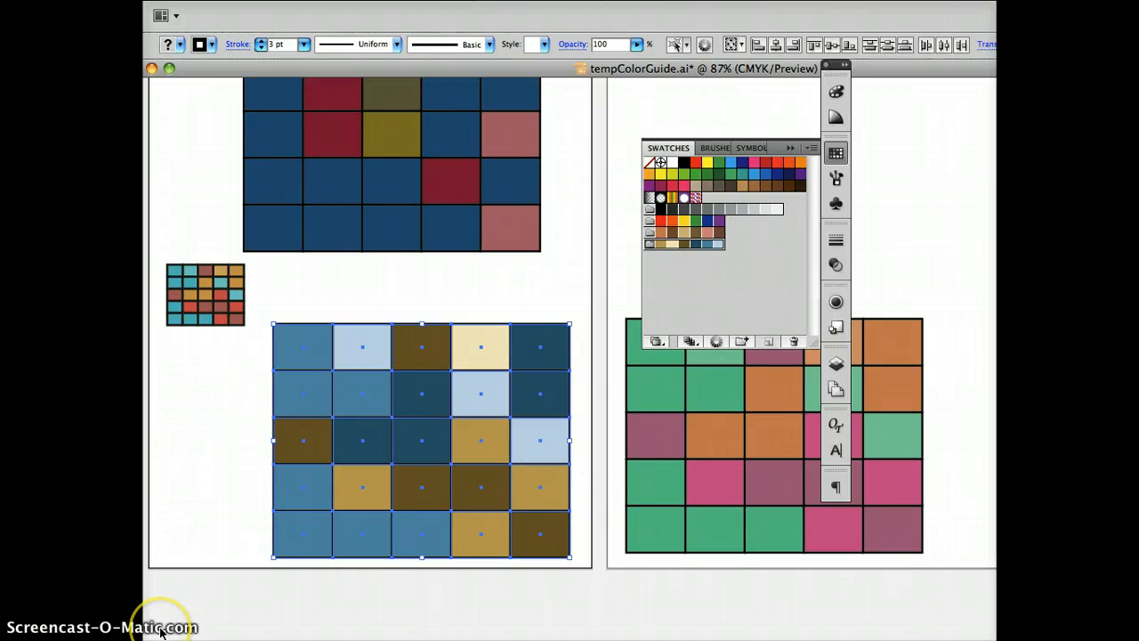